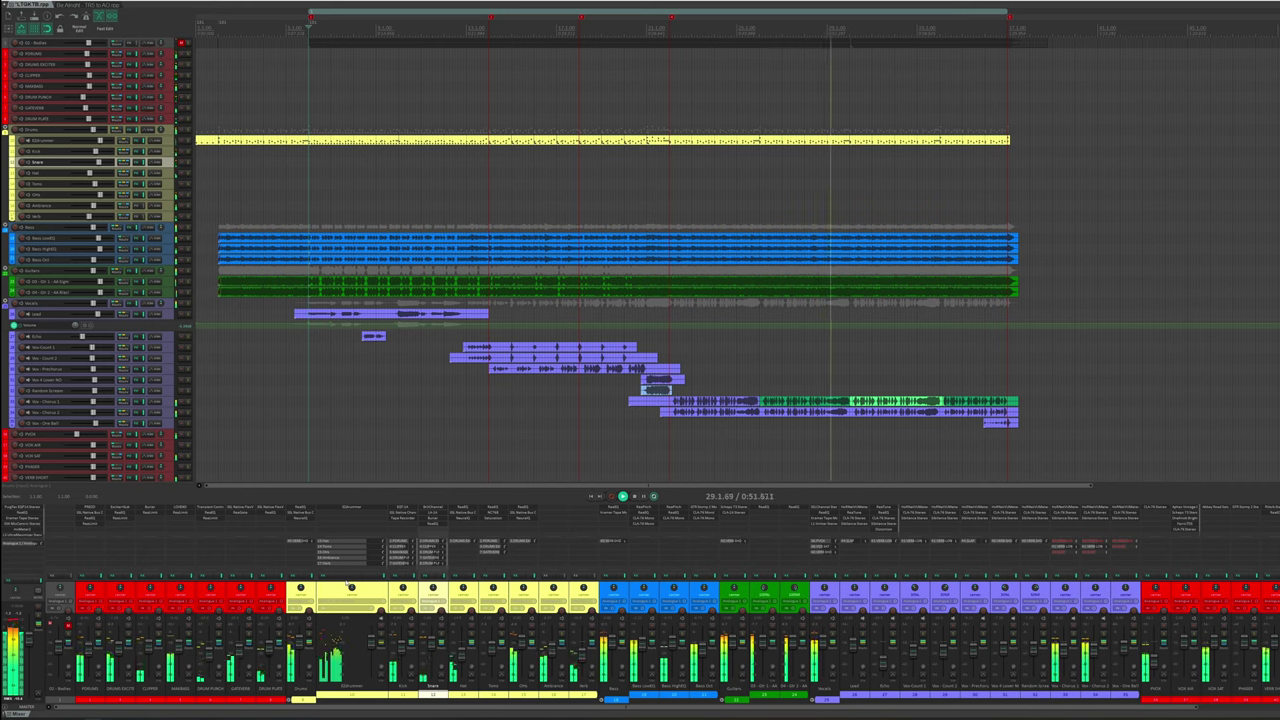
Stop playback, view the drum kit loaded in EZdrummer on its track, and close the instrument
{"action": "key", "text": "space"}
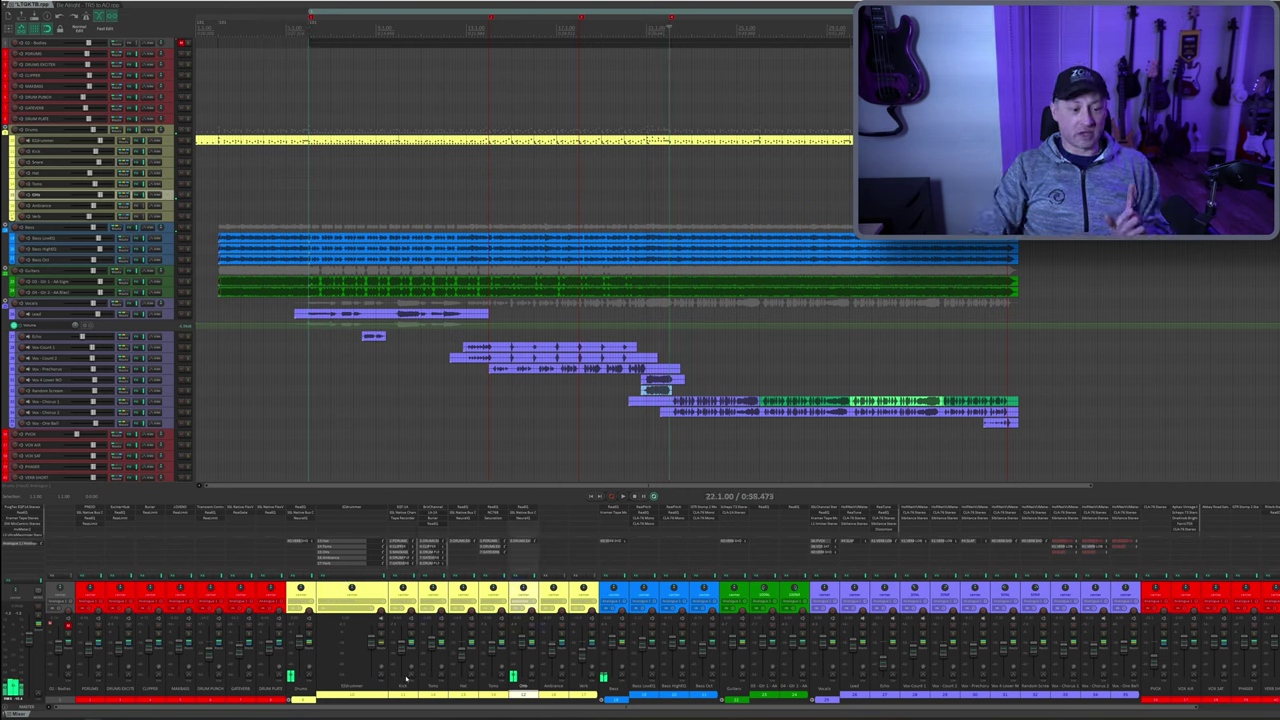
{"action": "left_click", "coordinate": [404, 556]}
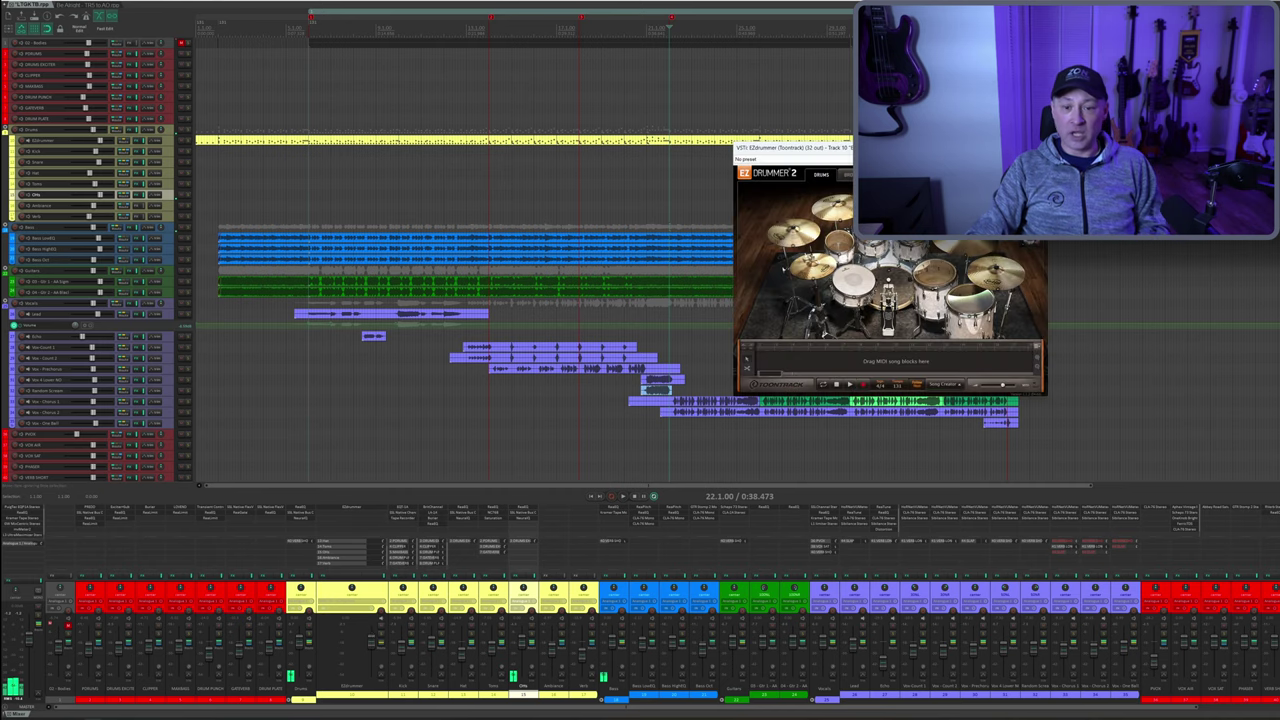
{"action": "left_click_drag", "start_coordinate": [917, 141], "coordinate": [495, 196]}
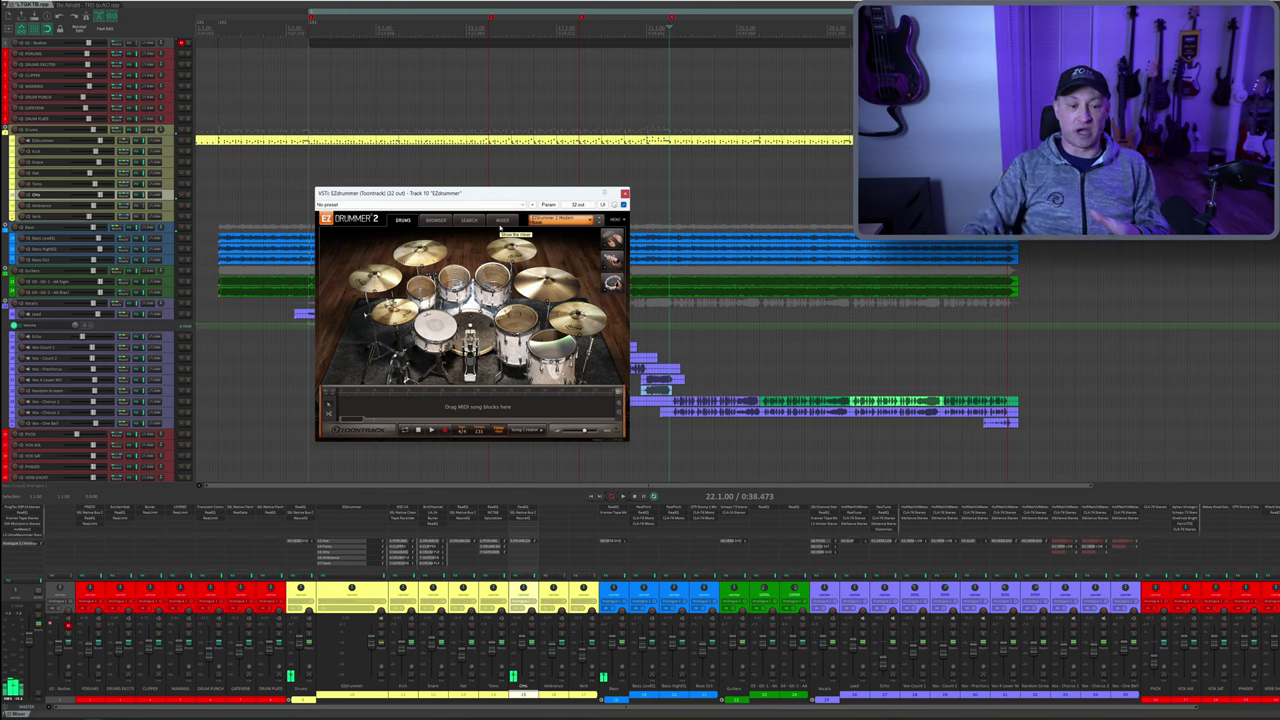
{"action": "left_click", "coordinate": [557, 221]}
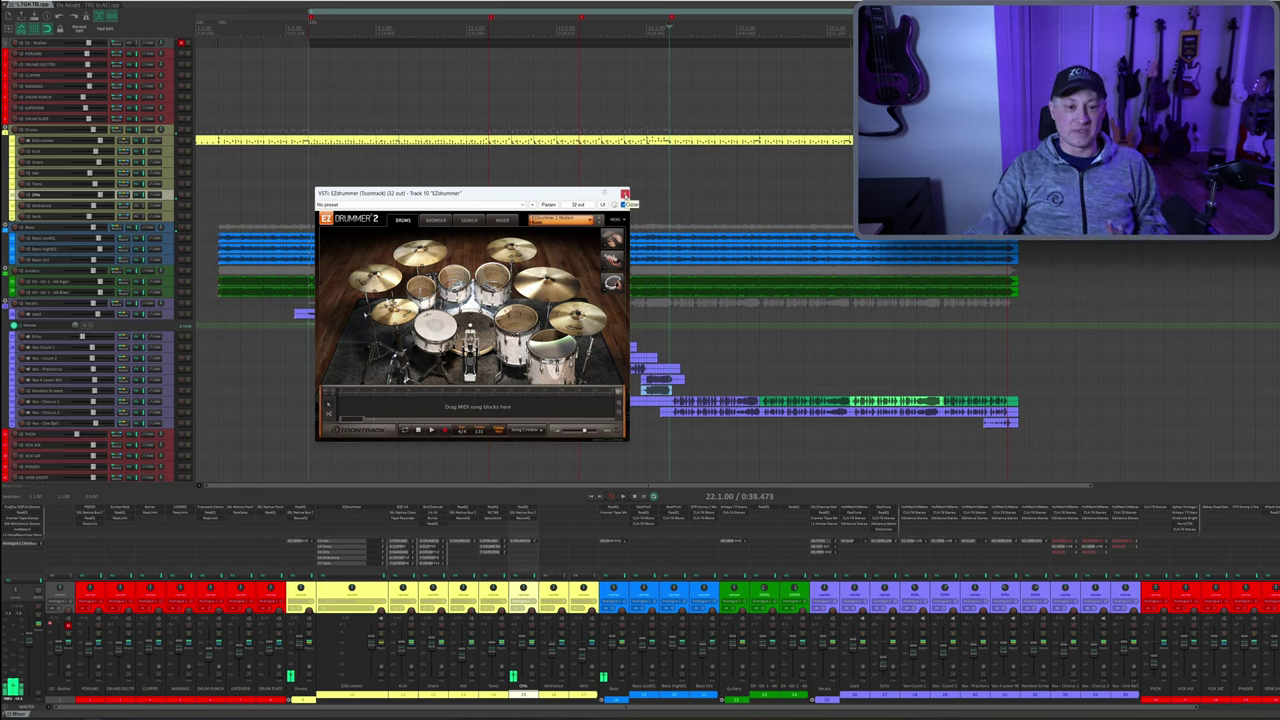
{"action": "left_click", "coordinate": [624, 194]}
Solo the Drums folder track and audition the drum mix on its own
{"action": "left_click", "coordinate": [309, 634]}
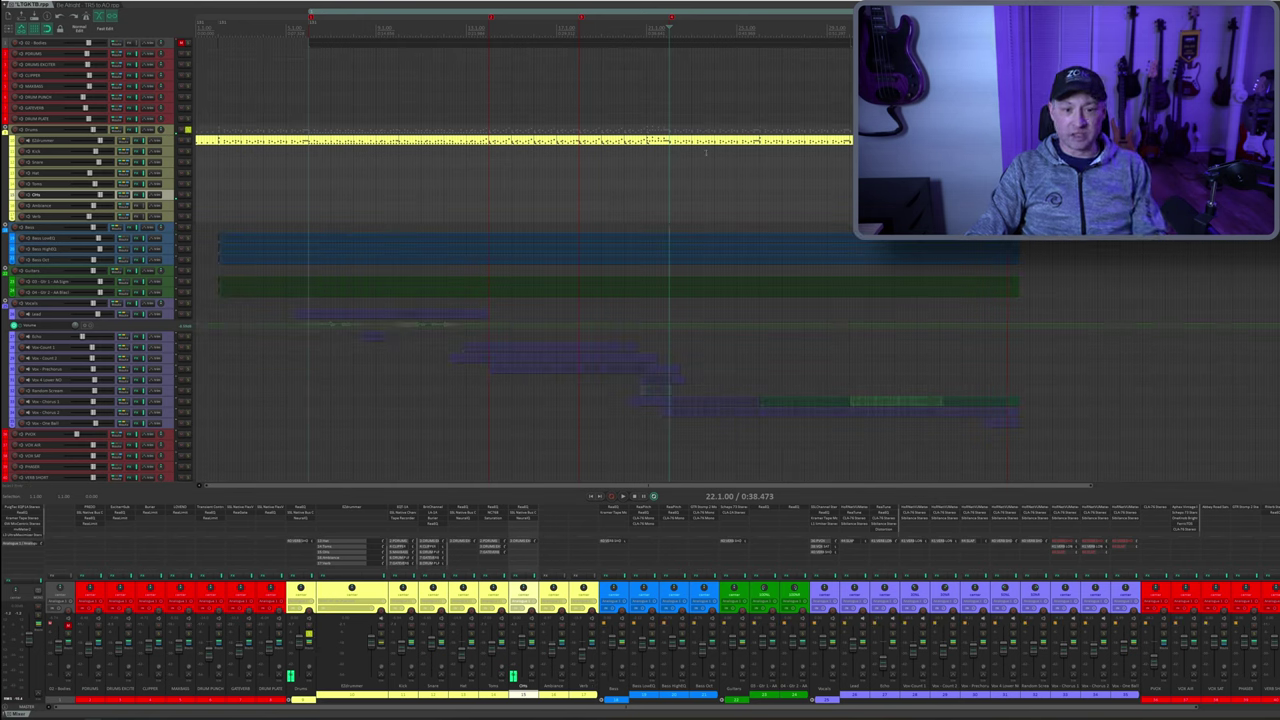
{"action": "key", "text": "space"}
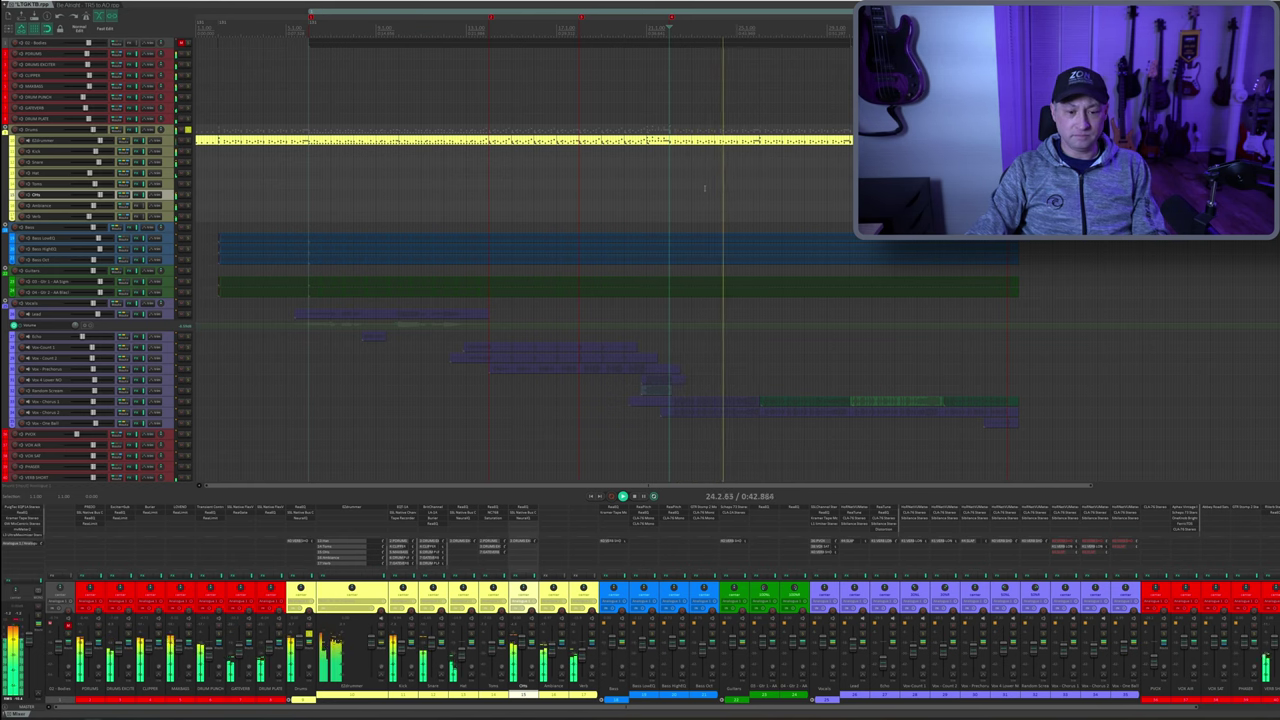
{"action": "key", "text": "space"}
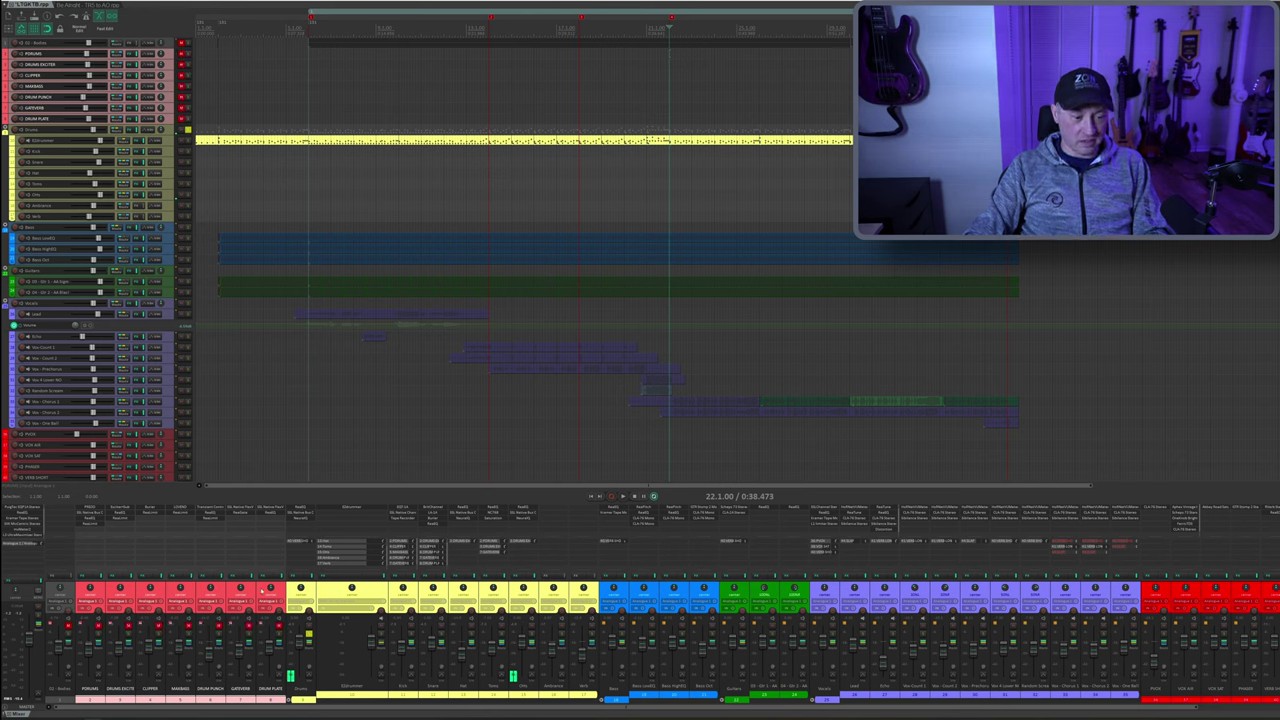
Select the PDRUMS through Verb tracks except EZdrummer, bypass their effects, and audition the dry drums
{"action": "left_click", "coordinate": [90, 592]}
{"action": "left_click", "coordinate": [594, 591], "text": "shift"}
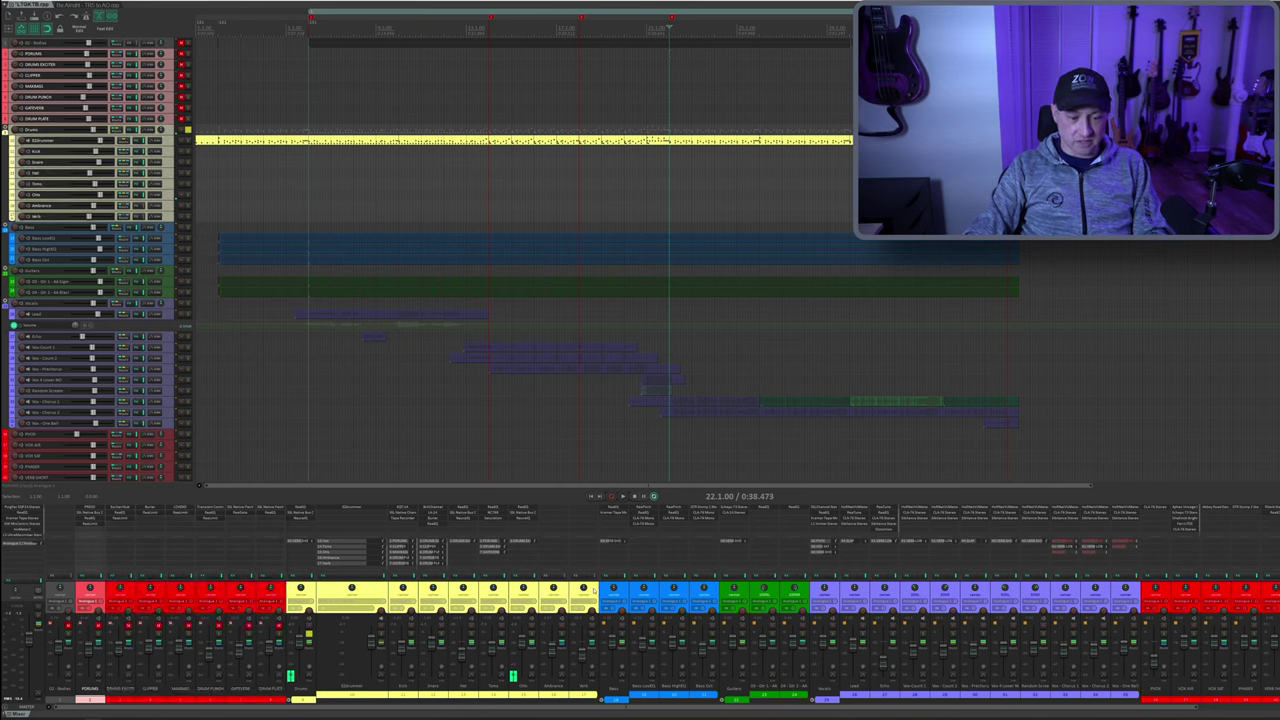
{"action": "left_click", "coordinate": [364, 585], "text": "ctrl"}
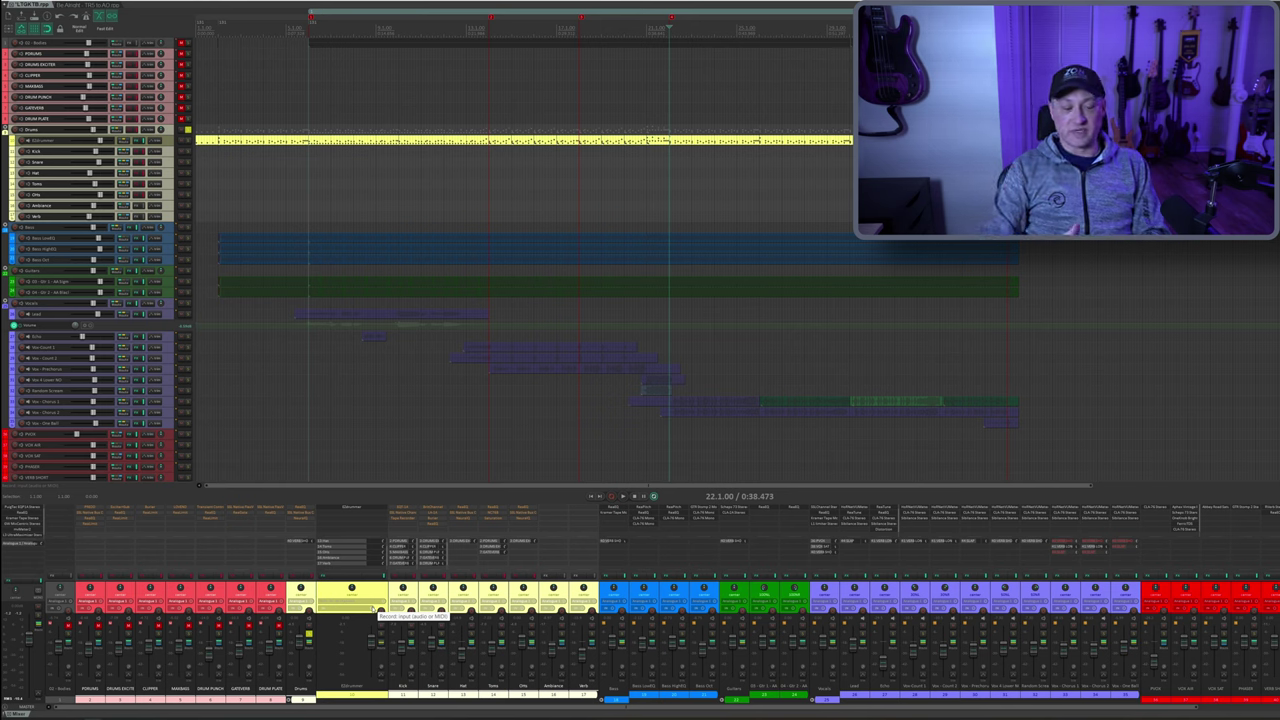
{"action": "key", "text": "space"}
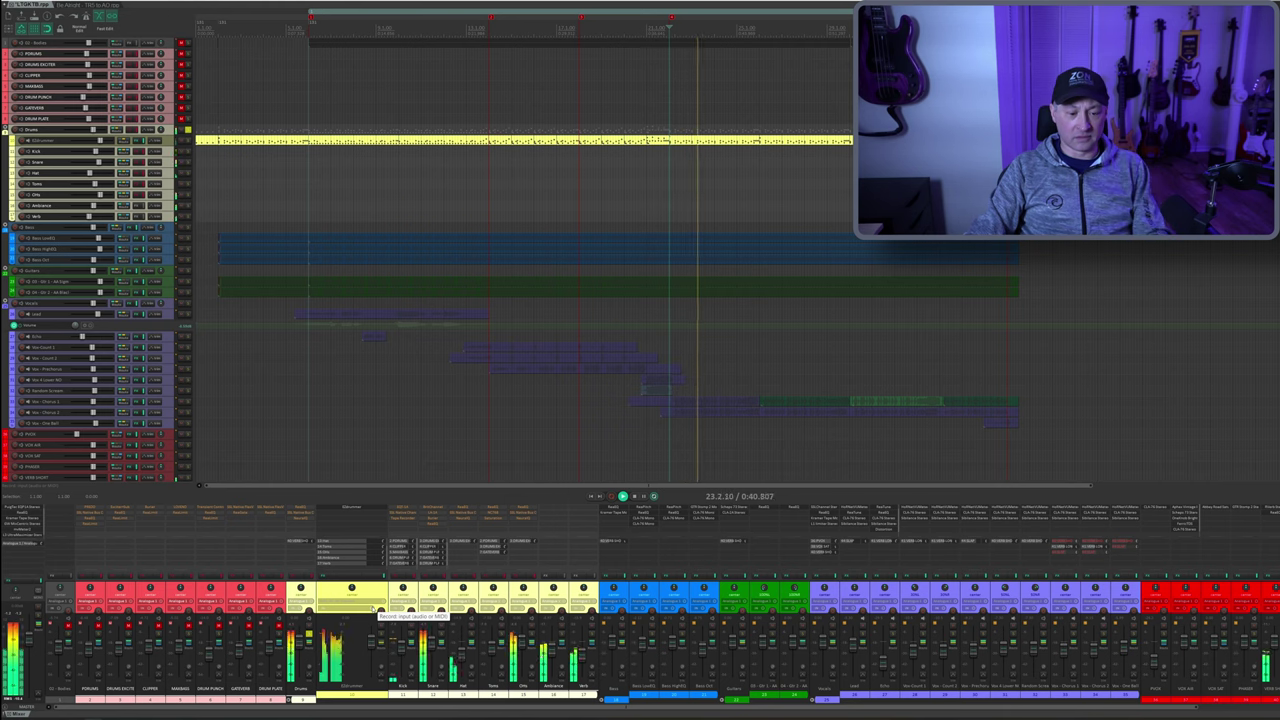
{"action": "key", "text": "space"}
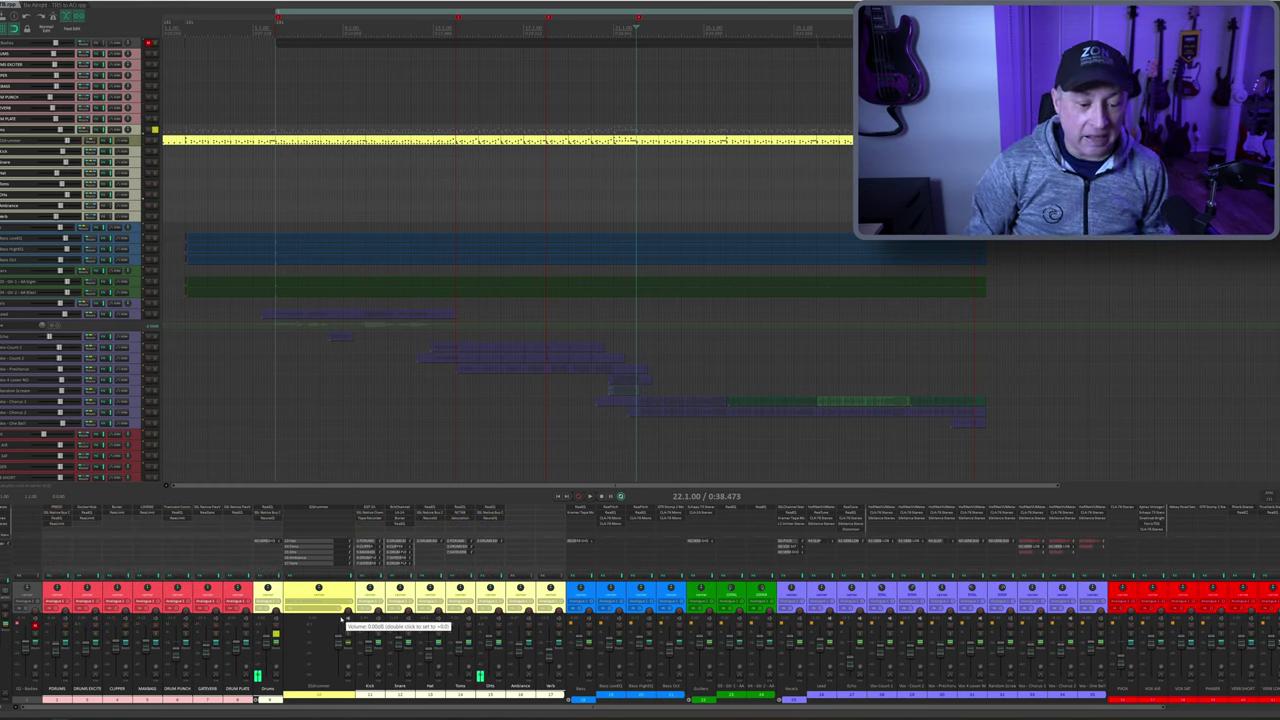
Select the parallel drum effect tracks from DRUM PLATE back to PDRUMS
{"action": "left_click", "coordinate": [236, 598]}
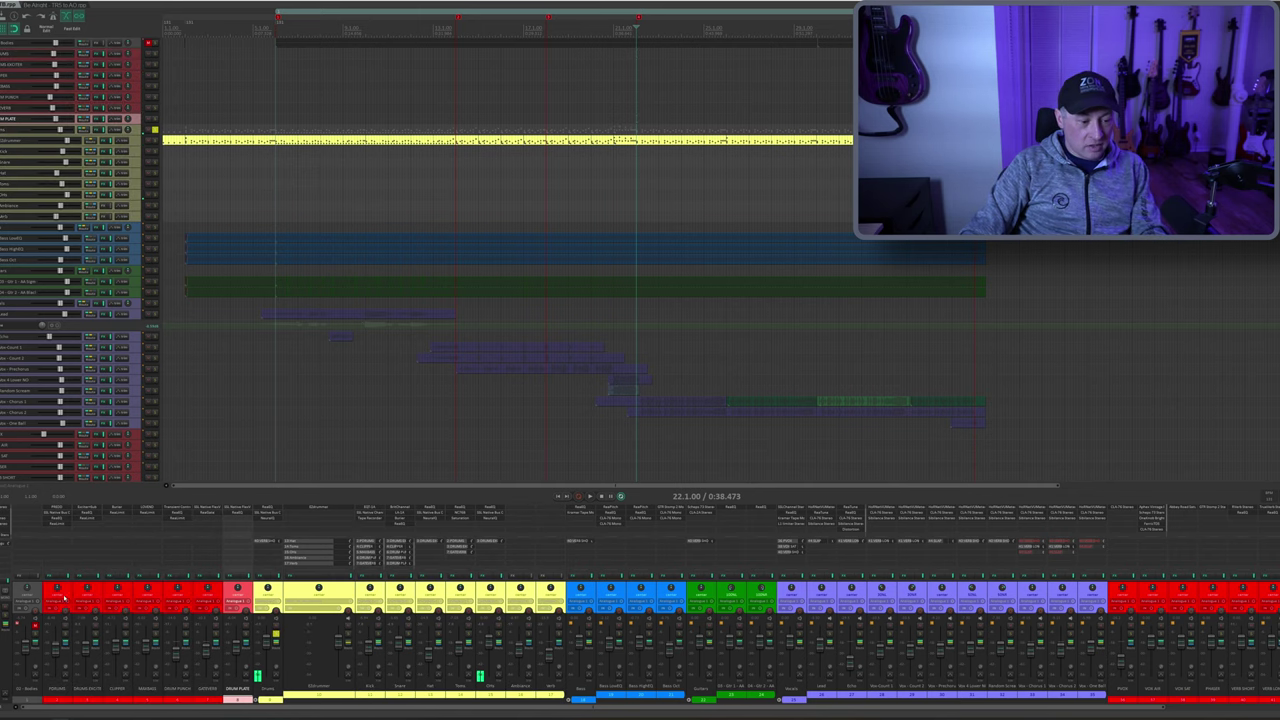
{"action": "left_click", "coordinate": [62, 597], "text": "shift"}
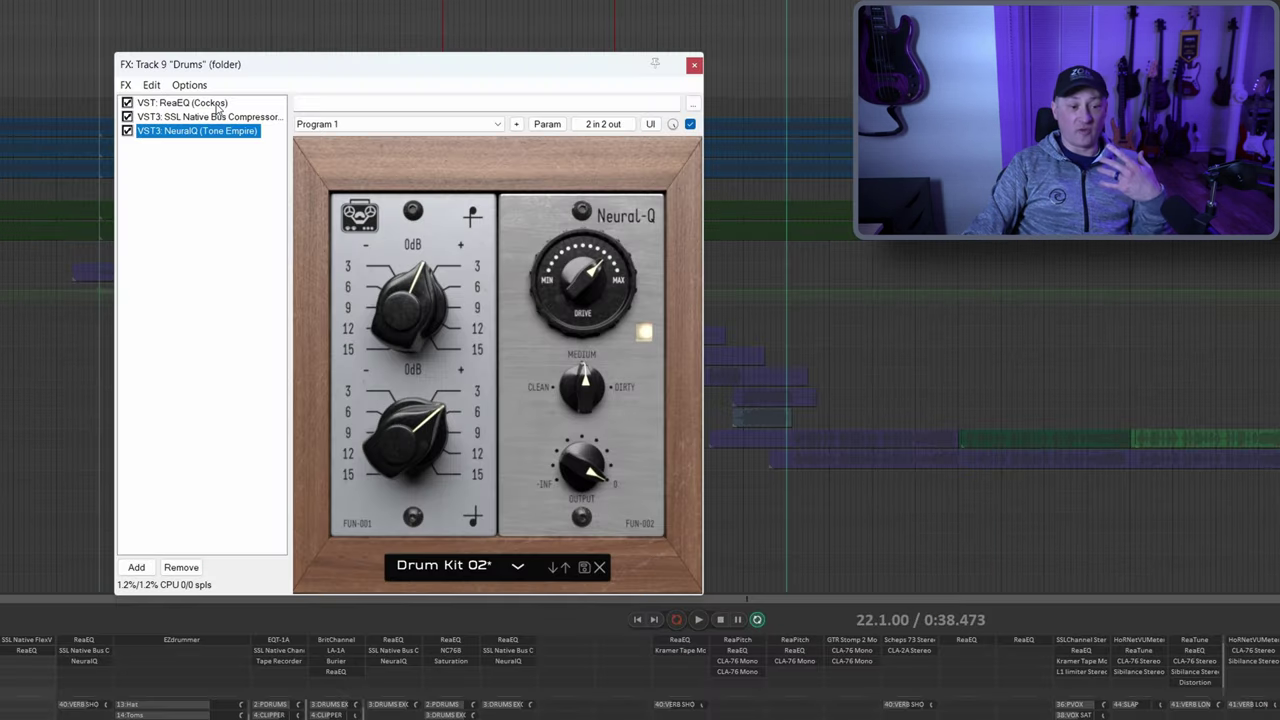
Examine the ReaEQ bands on the Drums folder track, including the low-mid band, low pass and high shelf
{"action": "left_click", "coordinate": [217, 105]}
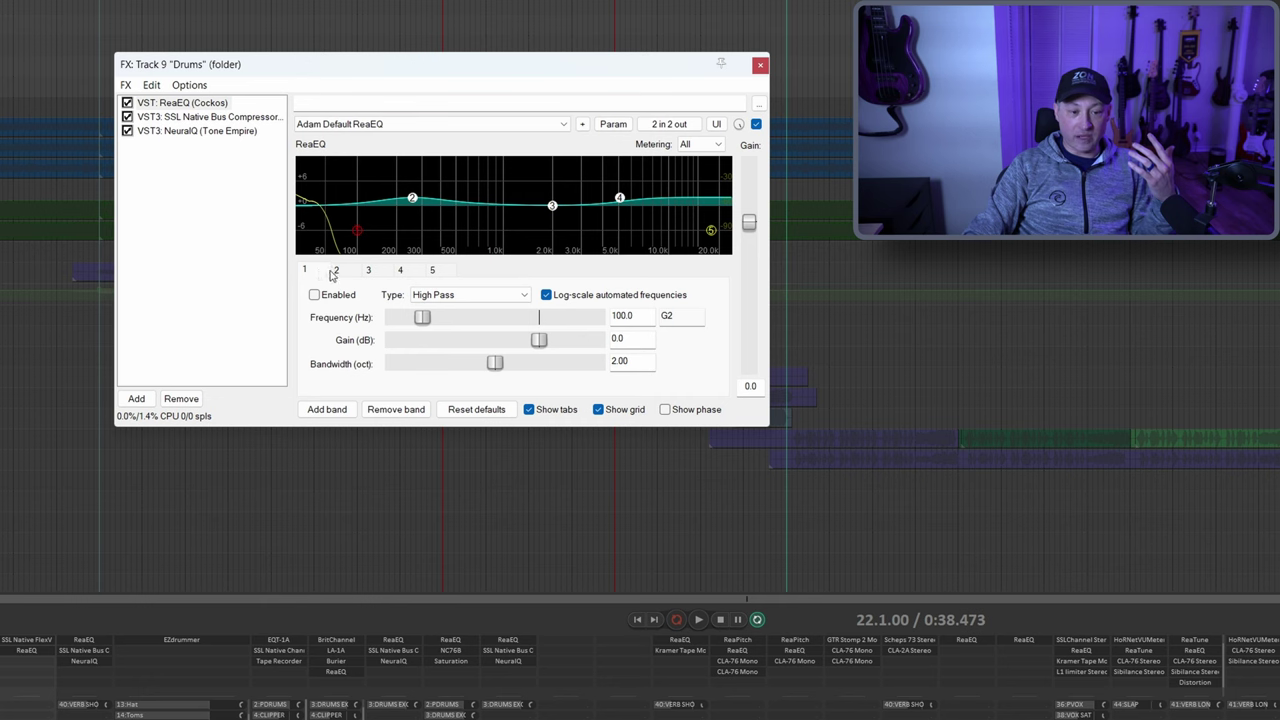
{"action": "left_click", "coordinate": [336, 270]}
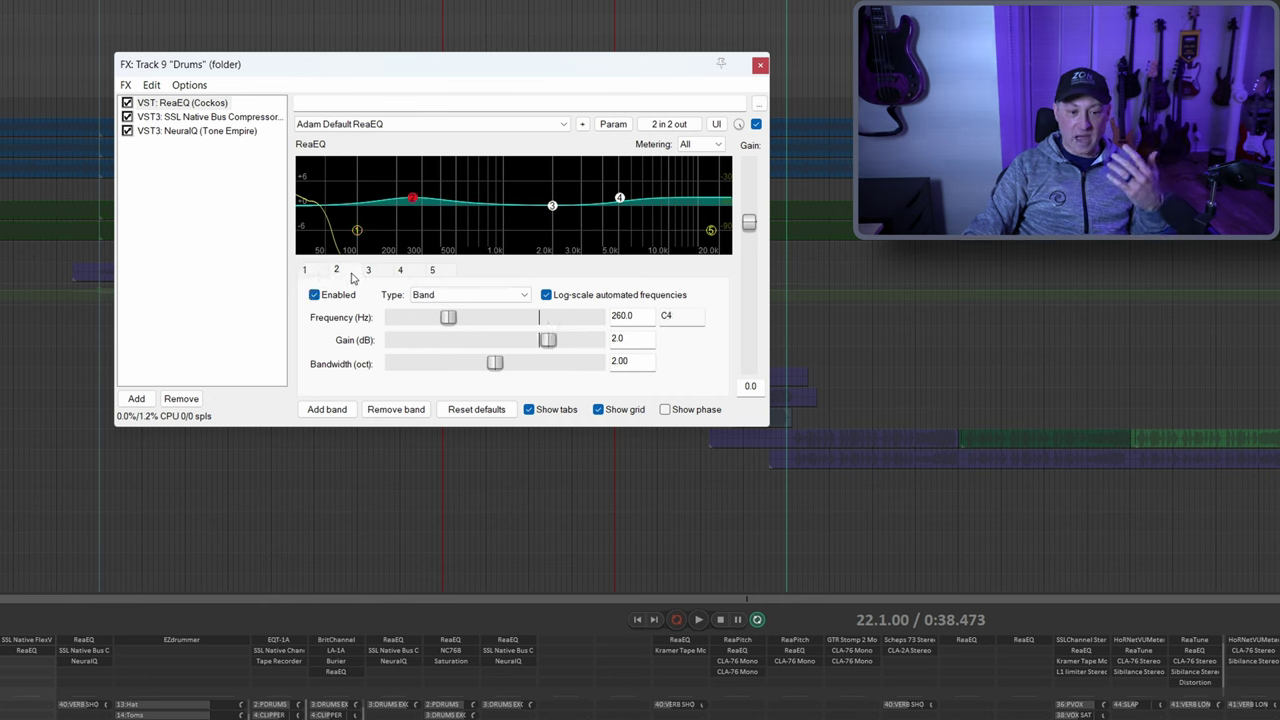
{"action": "left_click", "coordinate": [433, 270]}
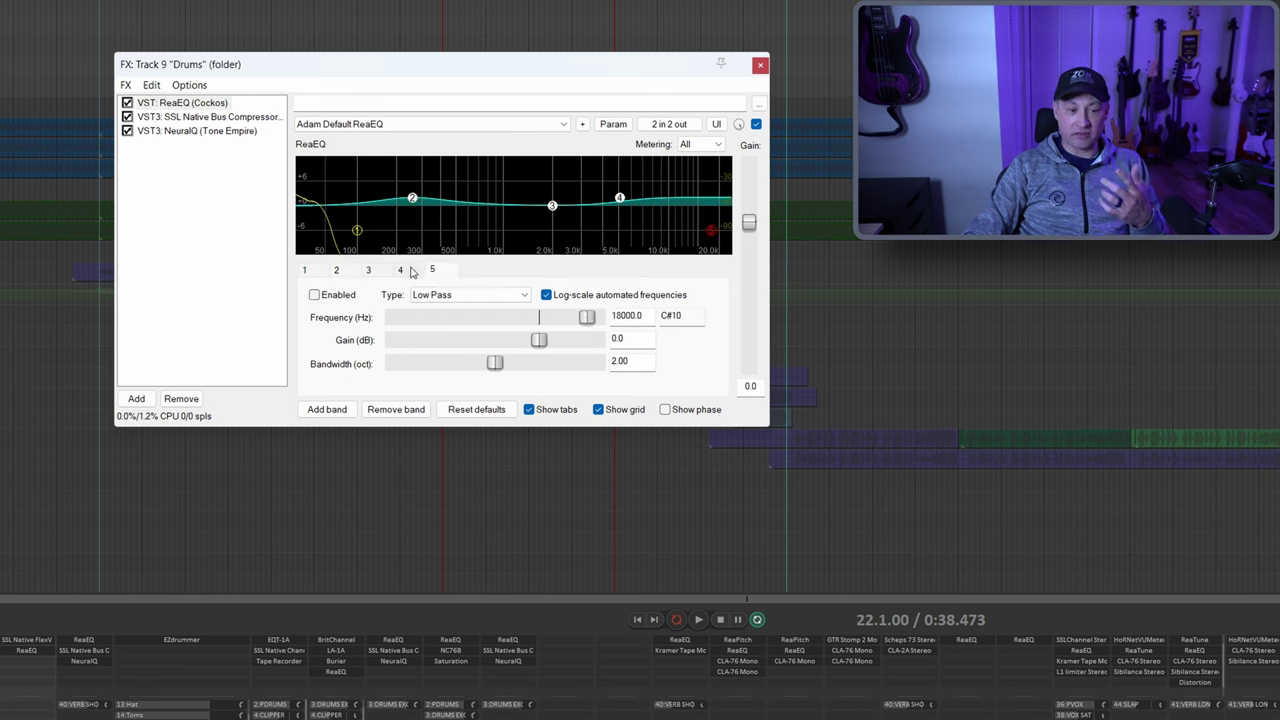
{"action": "left_click", "coordinate": [405, 271]}
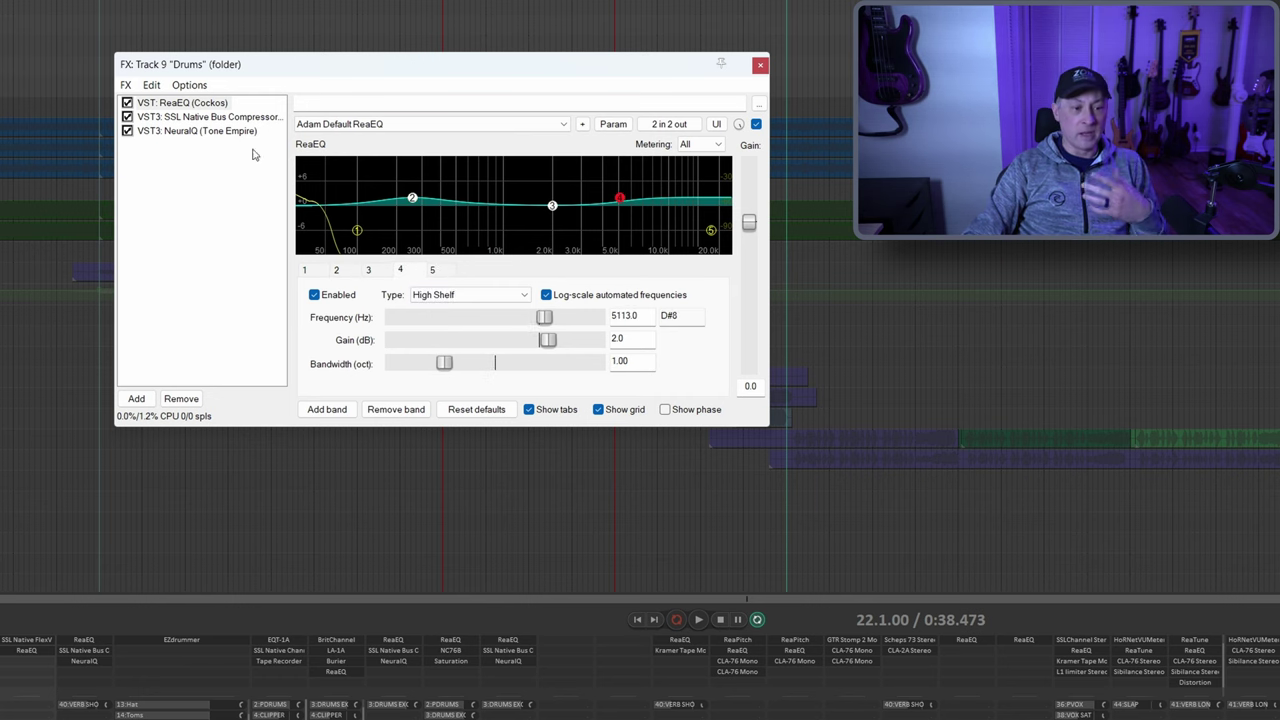
Examine the SSL Native Bus Compressor on the Drums folder track and look through NeuralQ's drum presets
{"action": "left_click", "coordinate": [213, 117]}
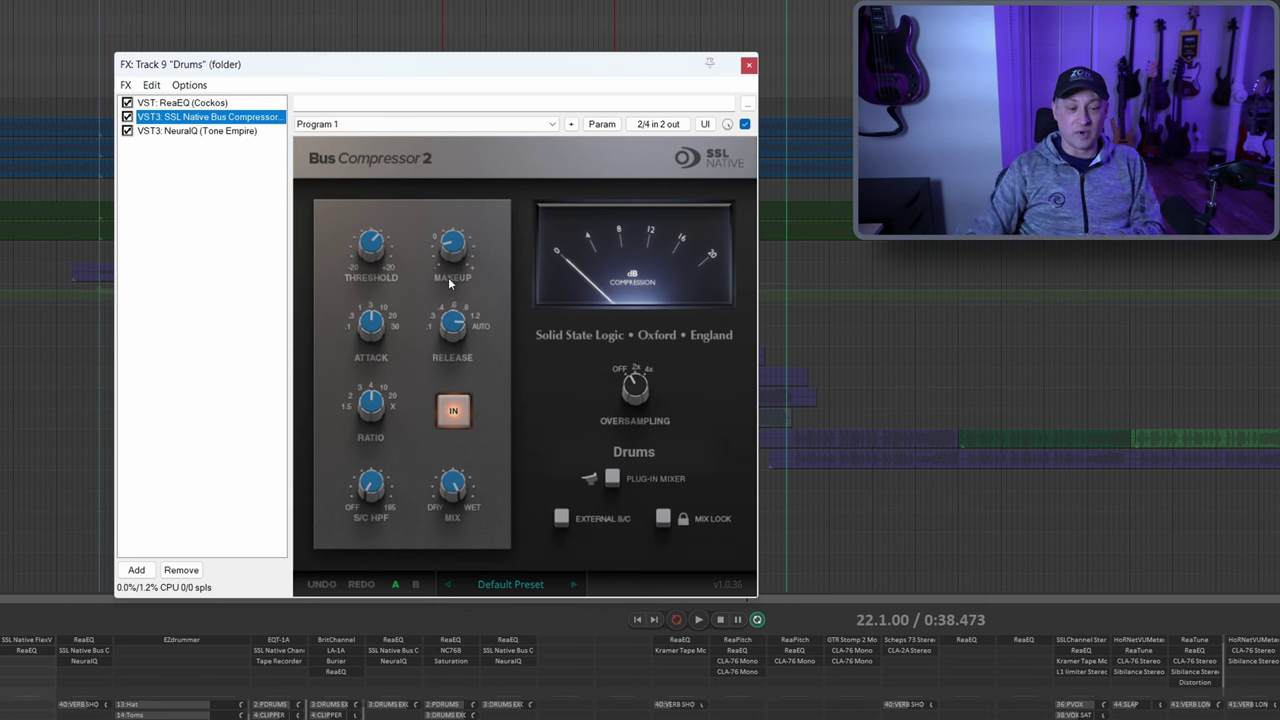
{"action": "left_click", "coordinate": [228, 133]}
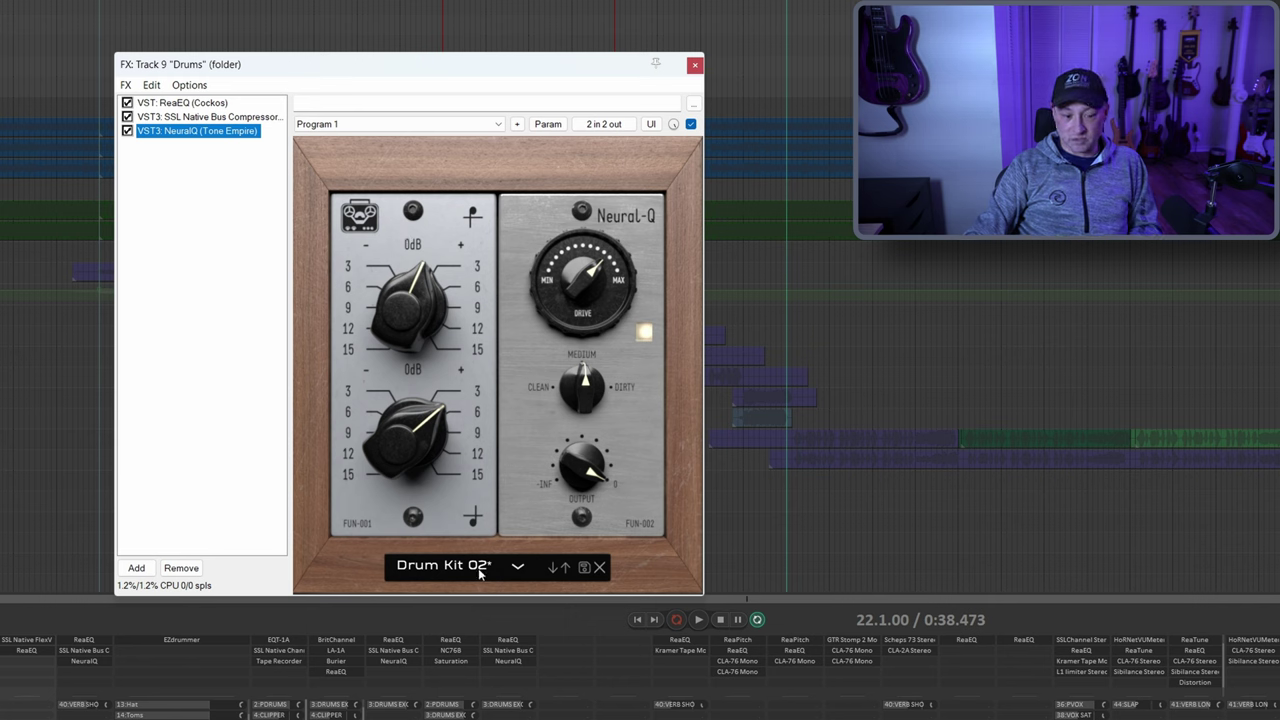
{"action": "left_click", "coordinate": [516, 568]}
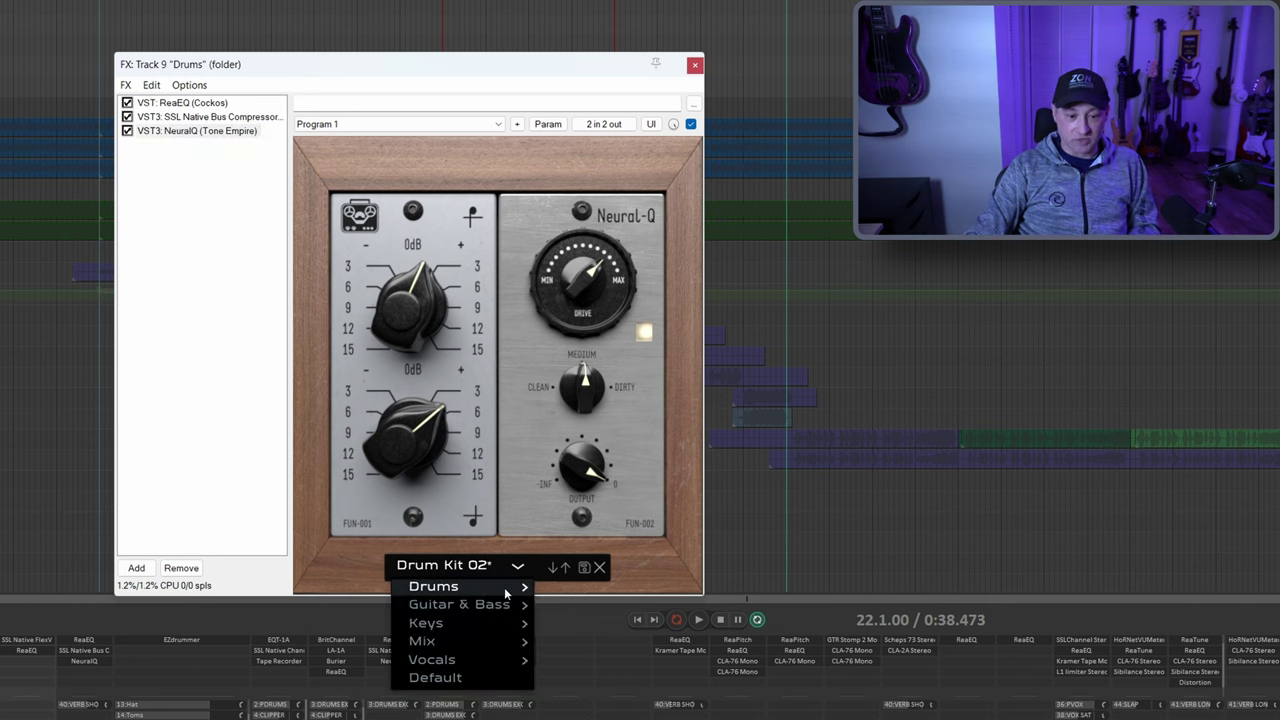
{"action": "mouse_move", "coordinate": [506, 592]}
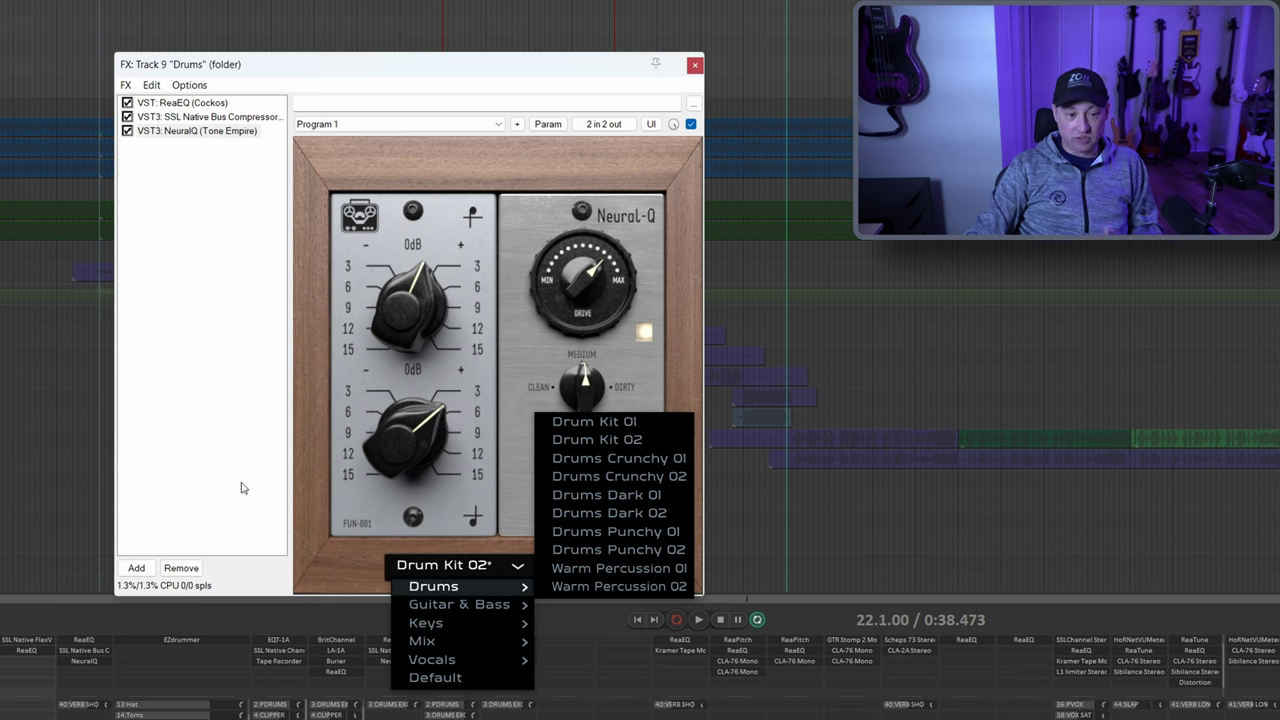
{"action": "left_click", "coordinate": [172, 418]}
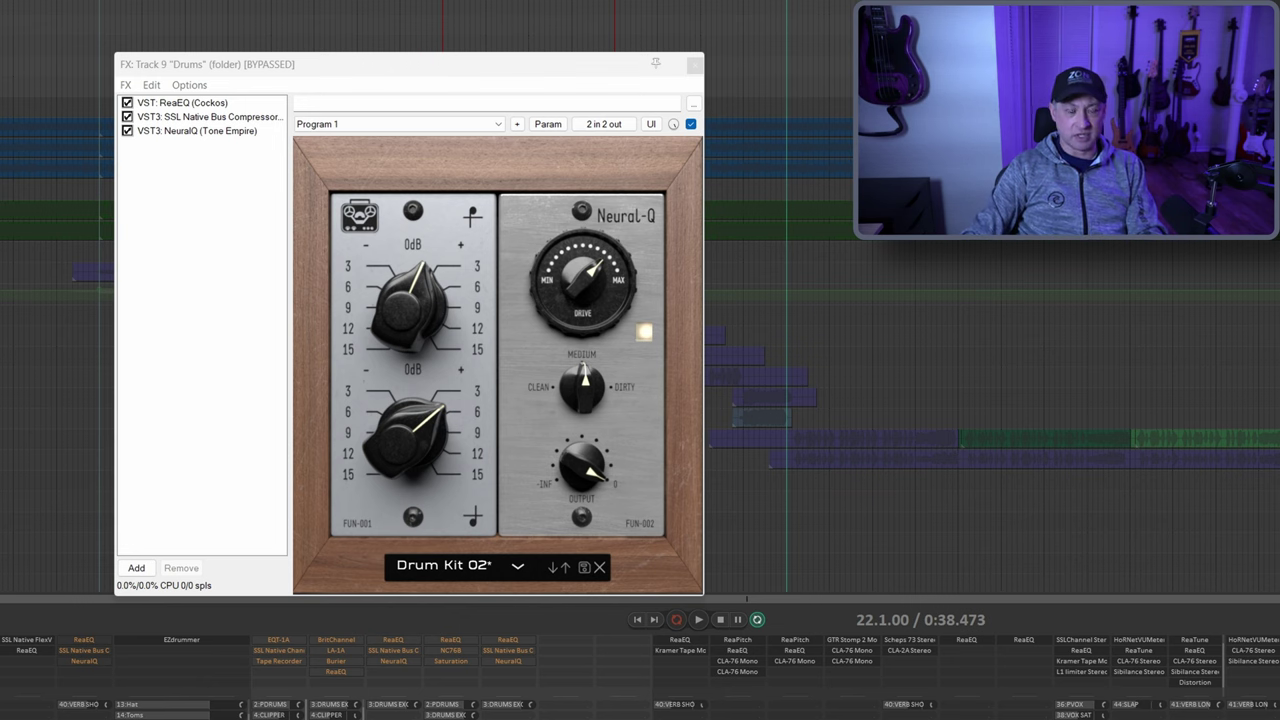
Play the drums while switching the Drums folder's effects chain on and off to compare, leaving it enabled
{"action": "key", "text": "space"}
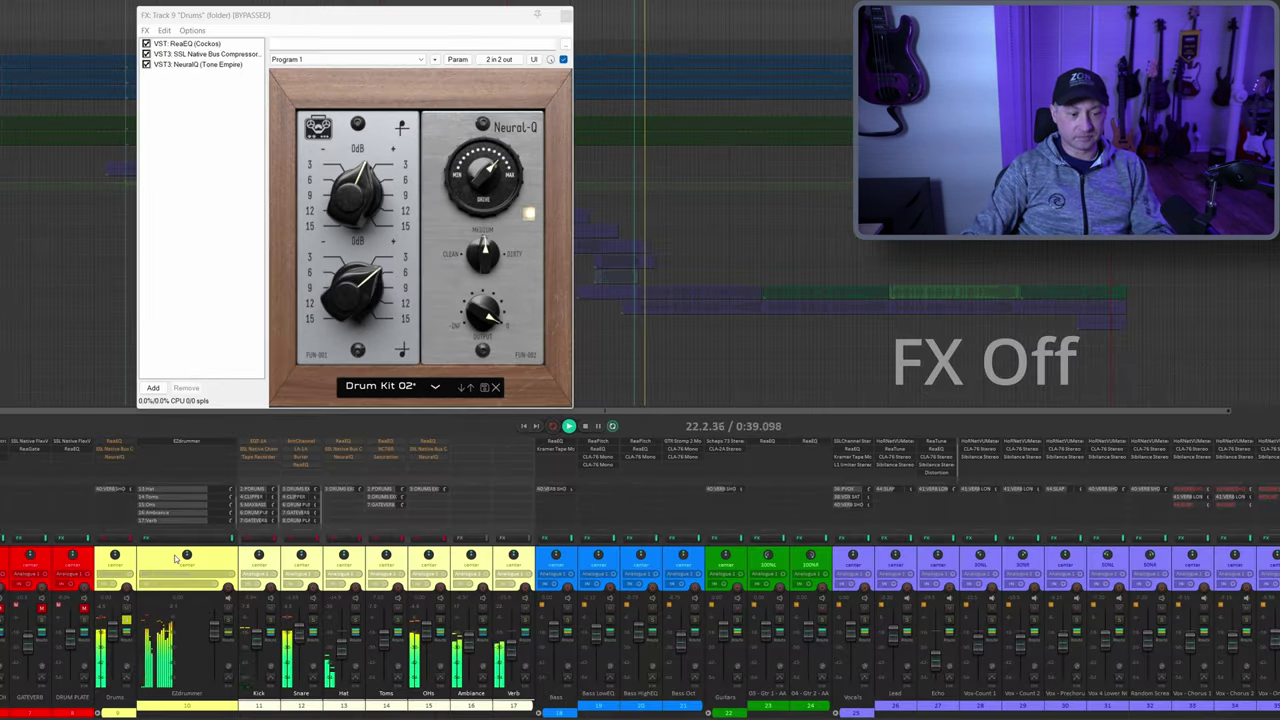
{"action": "left_click", "coordinate": [130, 540]}
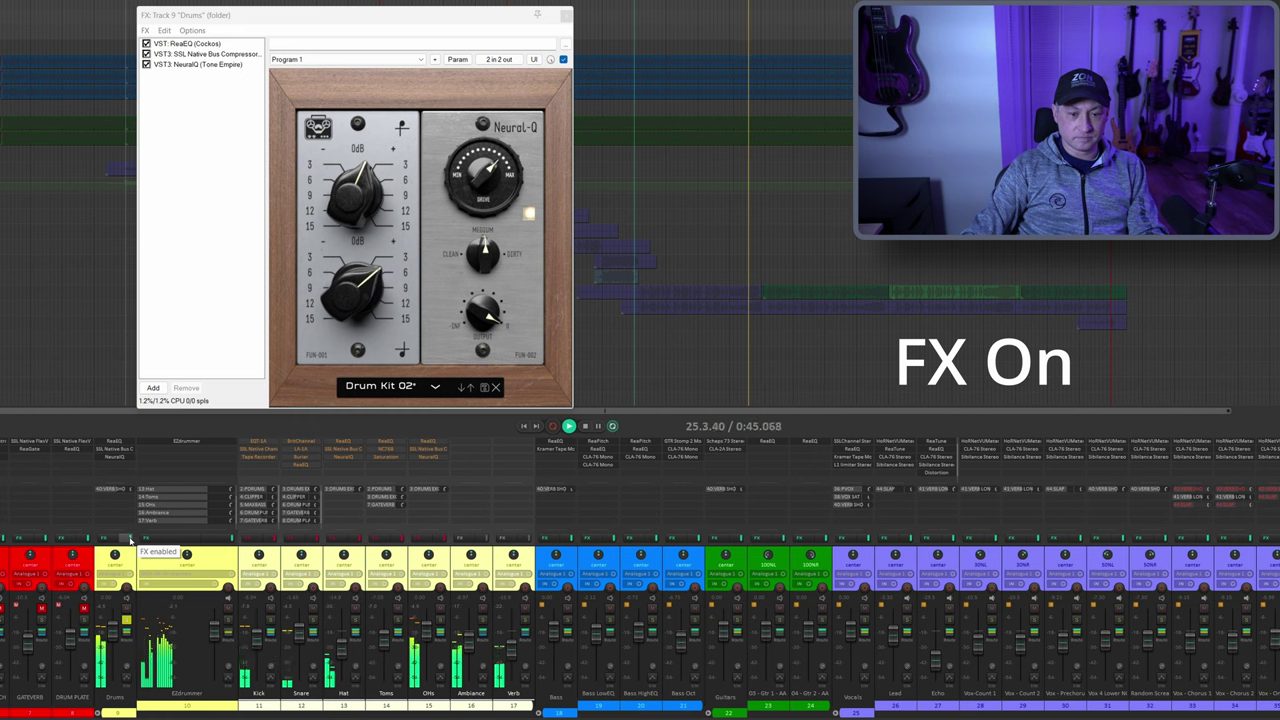
{"action": "left_click", "coordinate": [130, 540]}
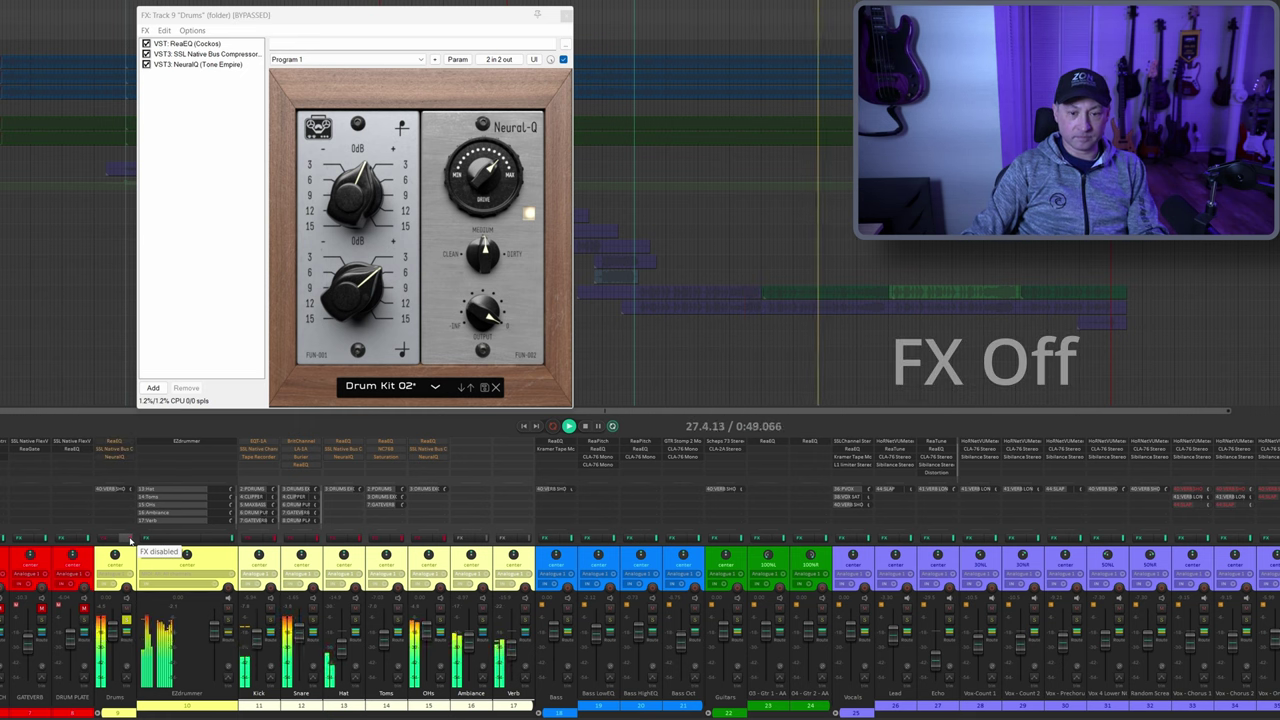
{"action": "left_click", "coordinate": [130, 540]}
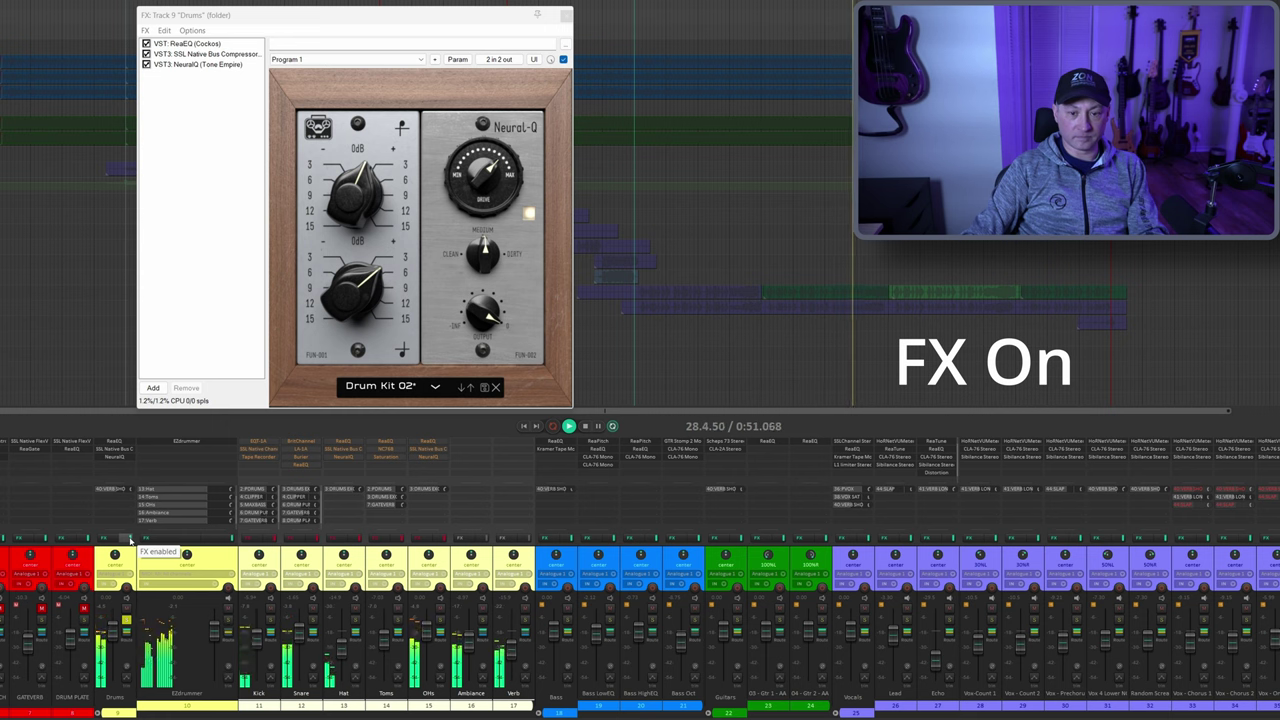
{"action": "key", "text": "space"}
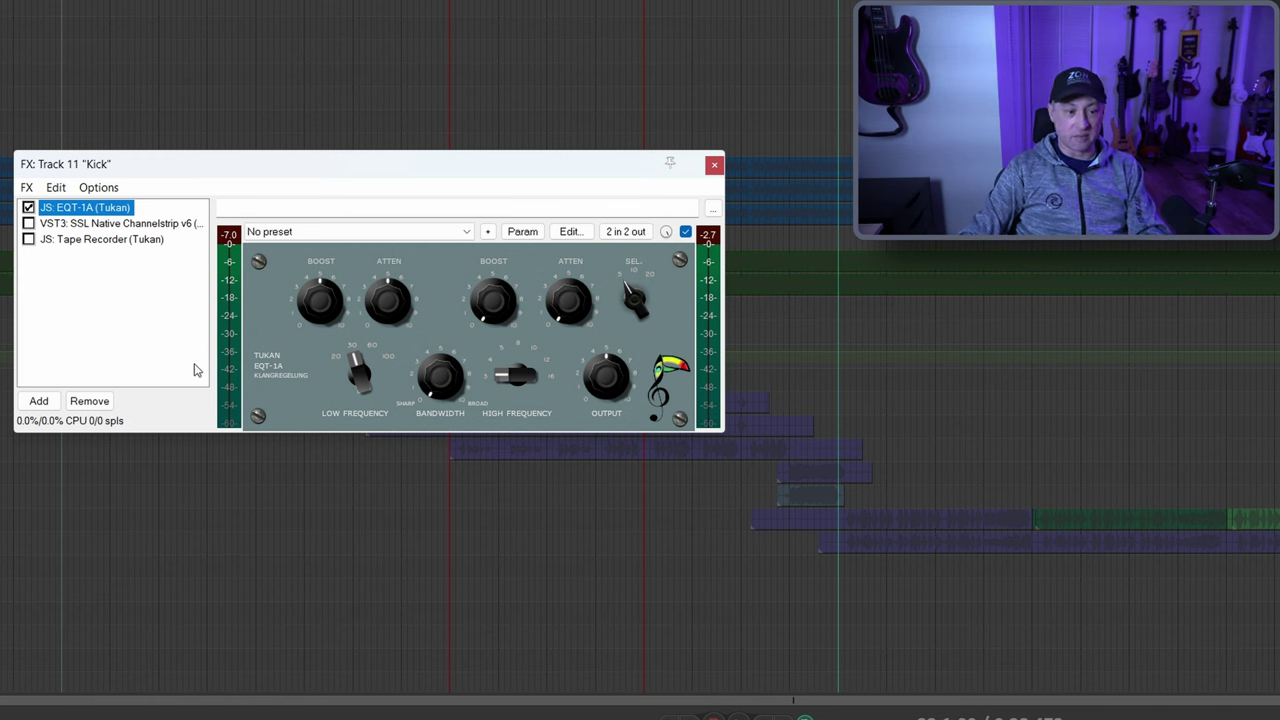
Switch the Kick track's EQT-1A off and back on, and enable its SSL Native Channelstrip
{"action": "left_click", "coordinate": [28, 207]}
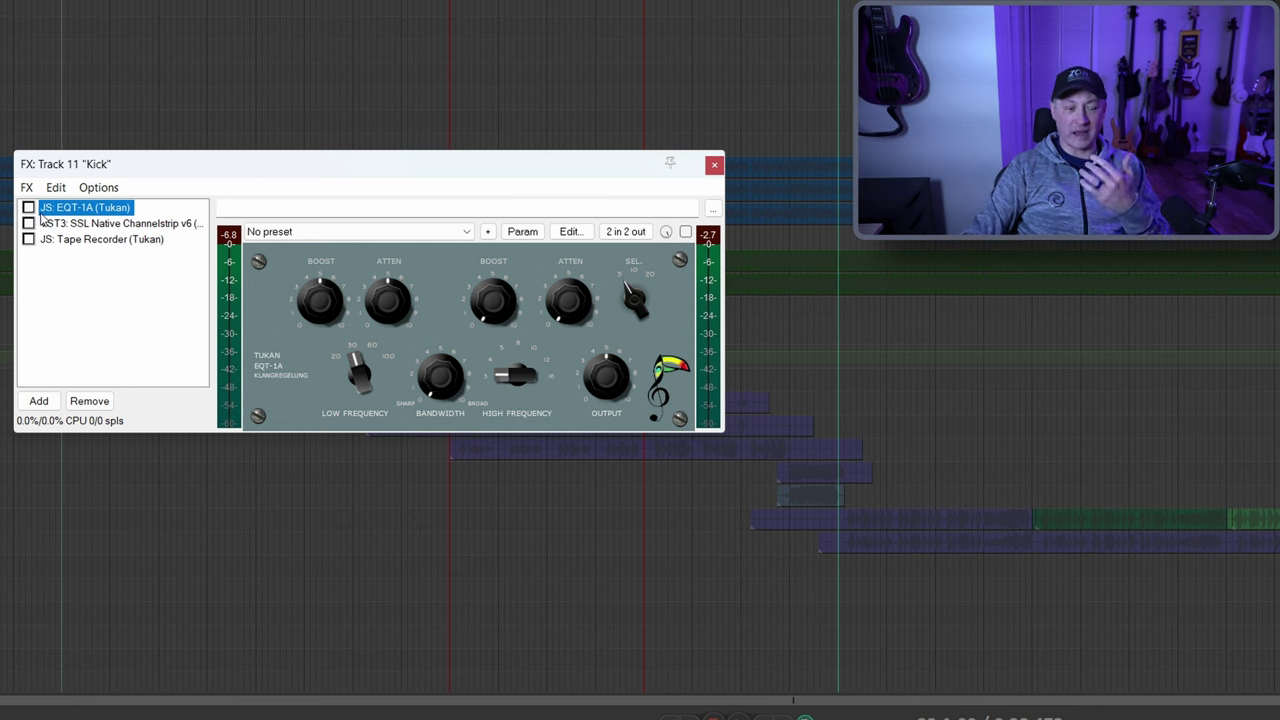
{"action": "left_click", "coordinate": [28, 207]}
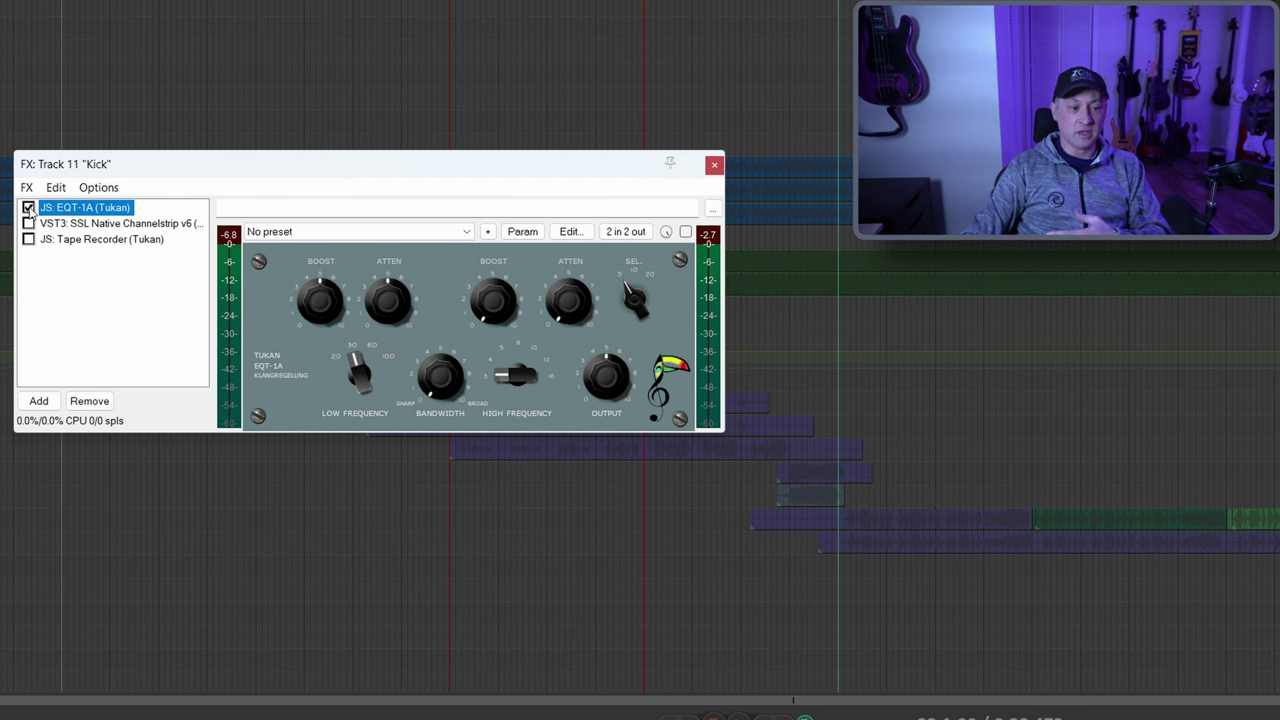
{"action": "left_click", "coordinate": [28, 223]}
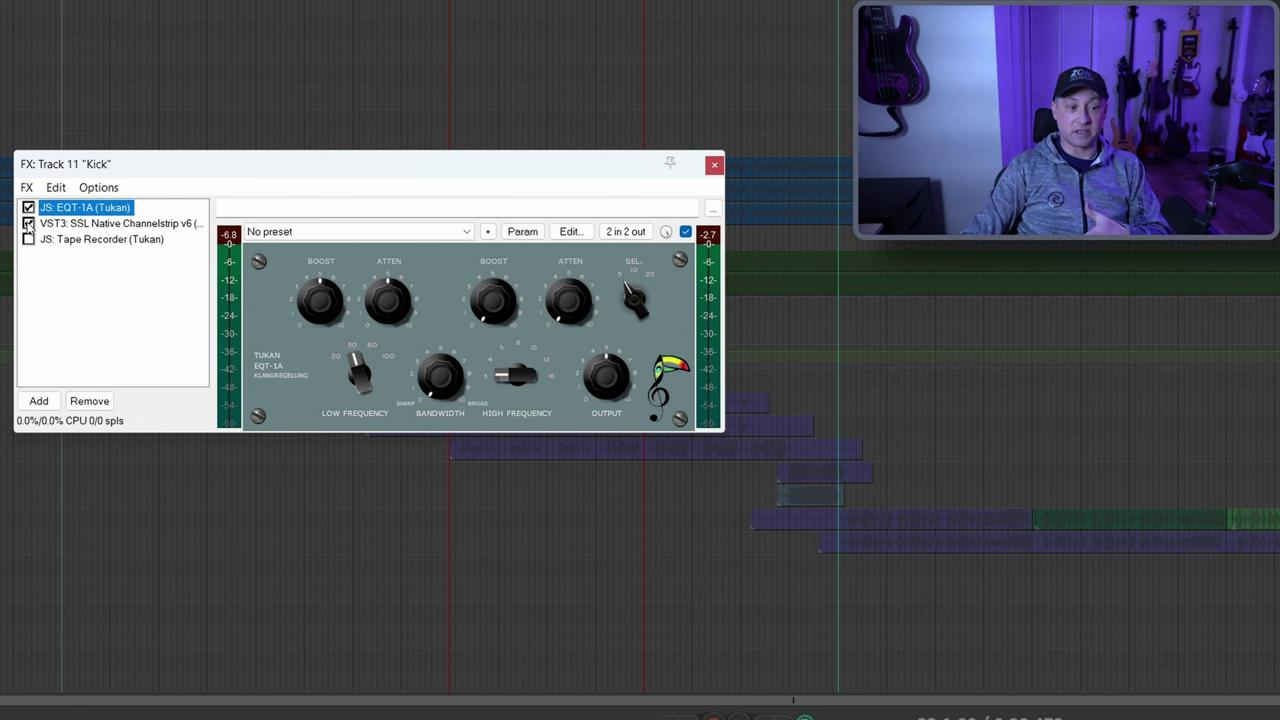
Examine the Kick track's SSL Native Channelstrip, covering the HF, HMF, LMF and LF equaliser bands and the low-pass filter
{"action": "left_click", "coordinate": [72, 223]}
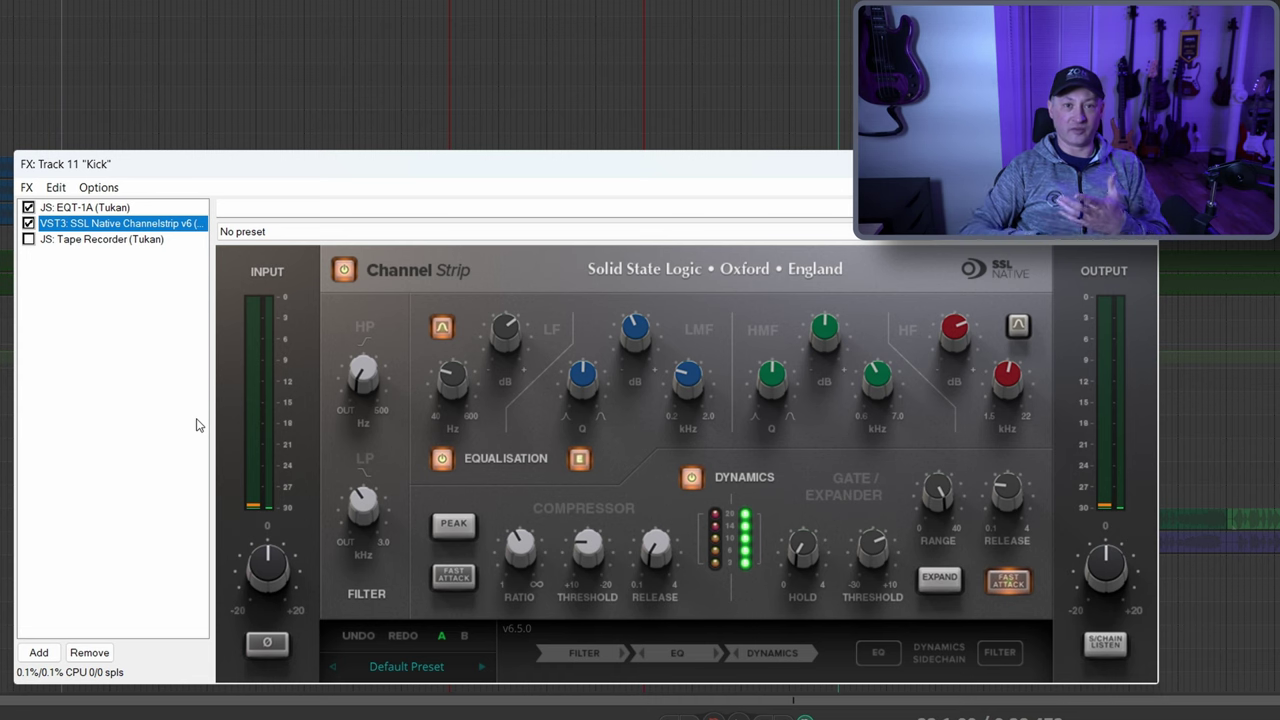
{"action": "mouse_move", "coordinate": [962, 337]}
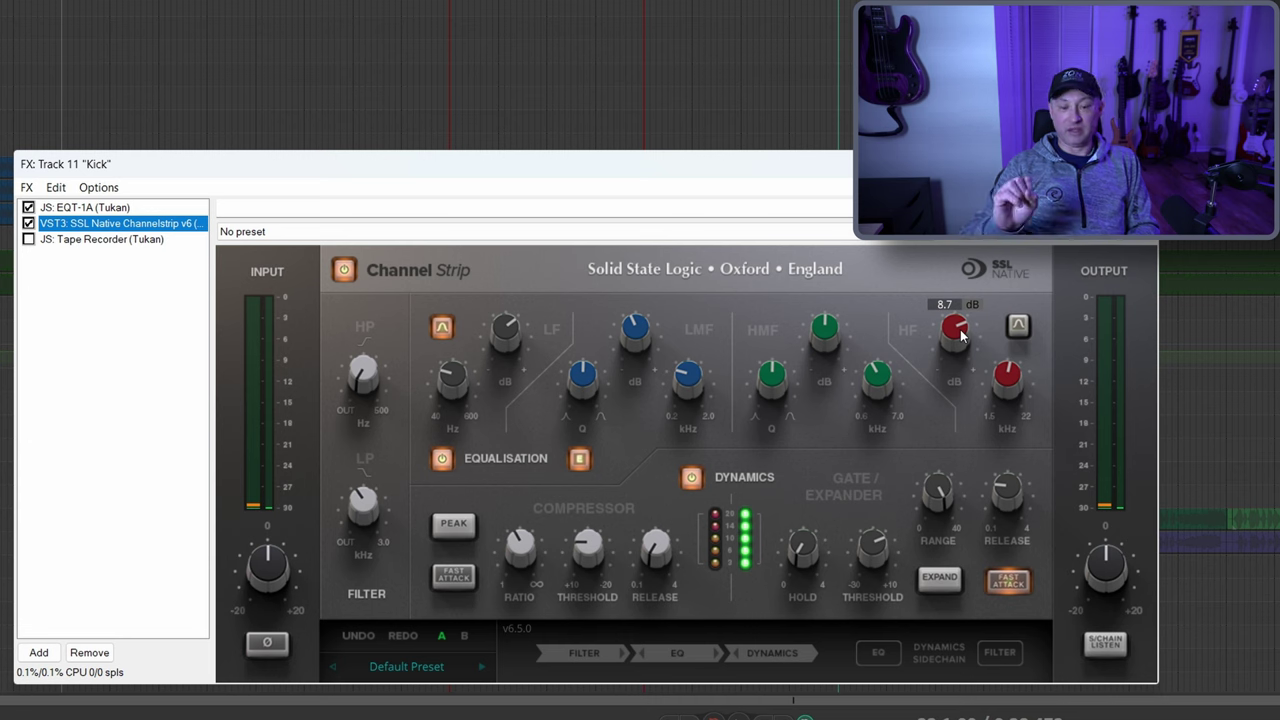
{"action": "mouse_move", "coordinate": [1007, 376]}
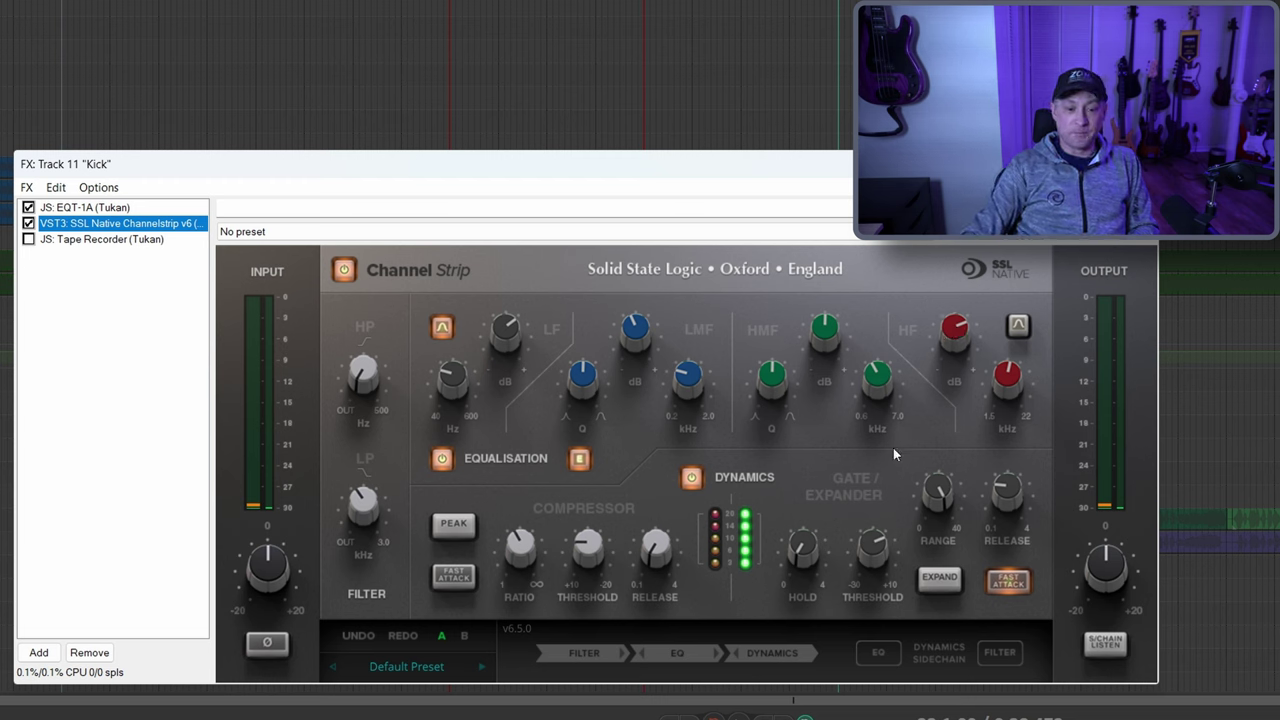
{"action": "mouse_move", "coordinate": [825, 345]}
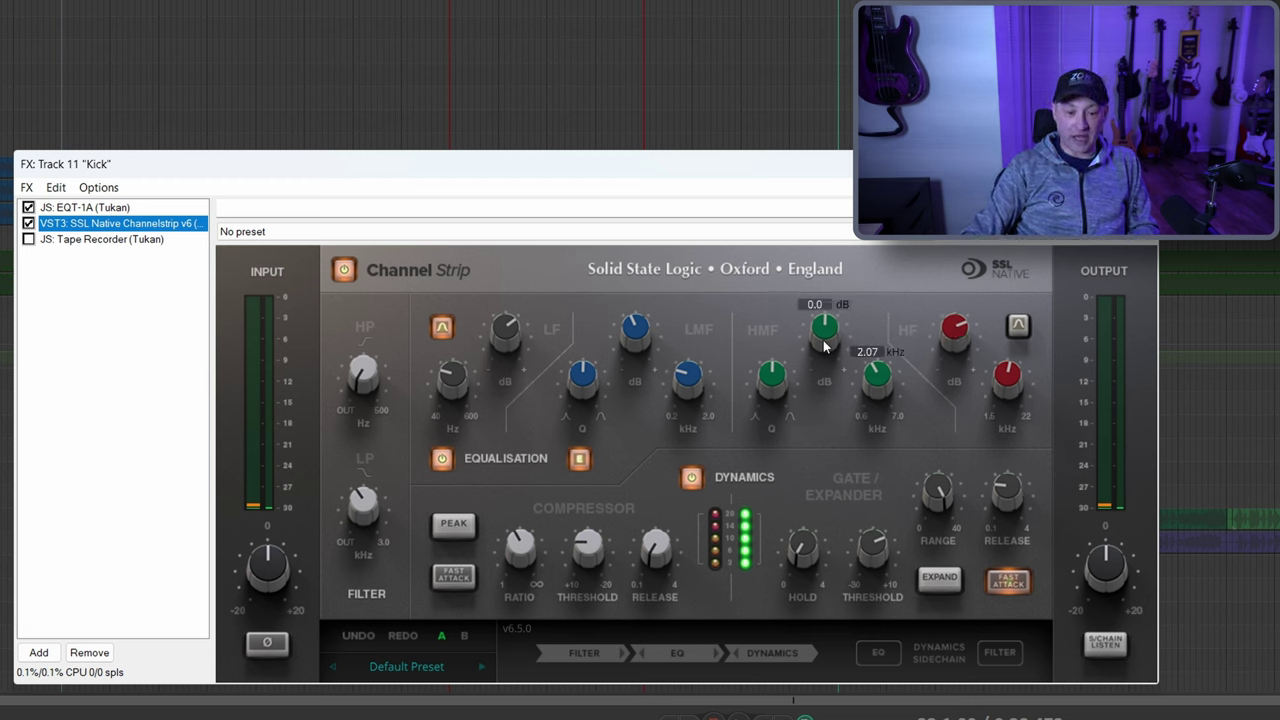
{"action": "mouse_move", "coordinate": [641, 343]}
{"action": "mouse_move", "coordinate": [686, 372]}
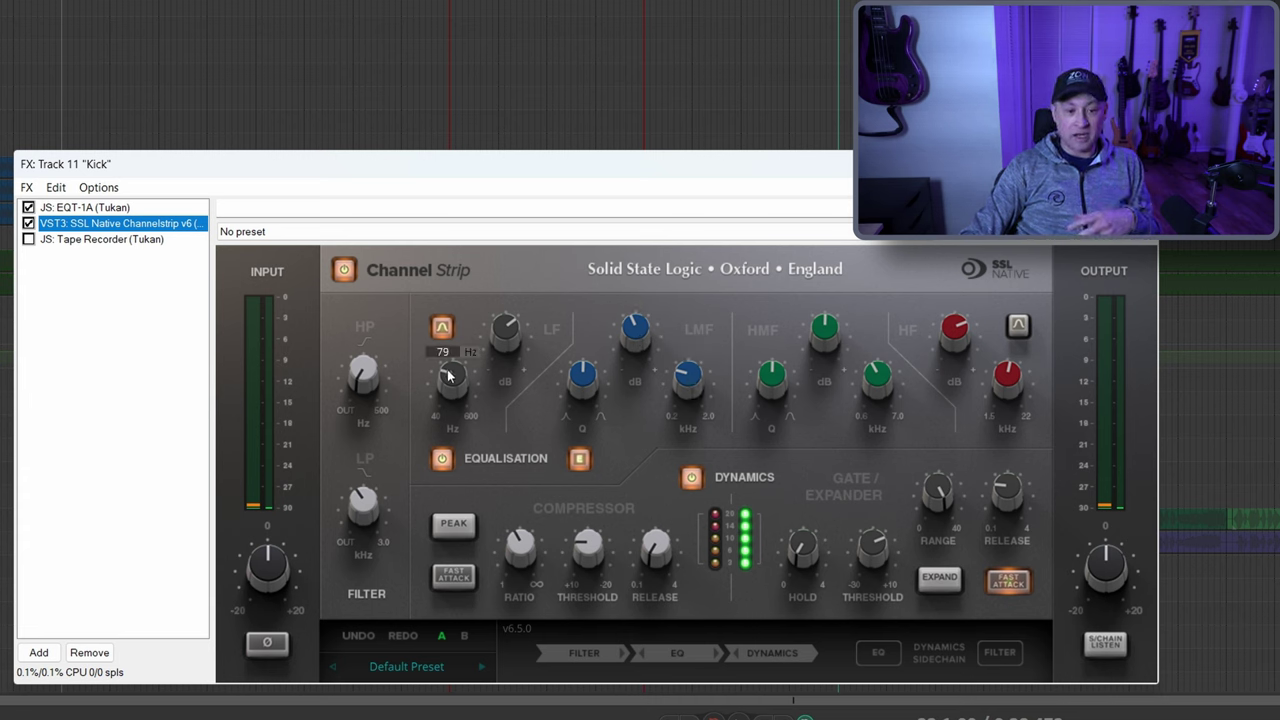
{"action": "mouse_move", "coordinate": [506, 341]}
{"action": "mouse_move", "coordinate": [455, 380]}
{"action": "mouse_move", "coordinate": [357, 512]}
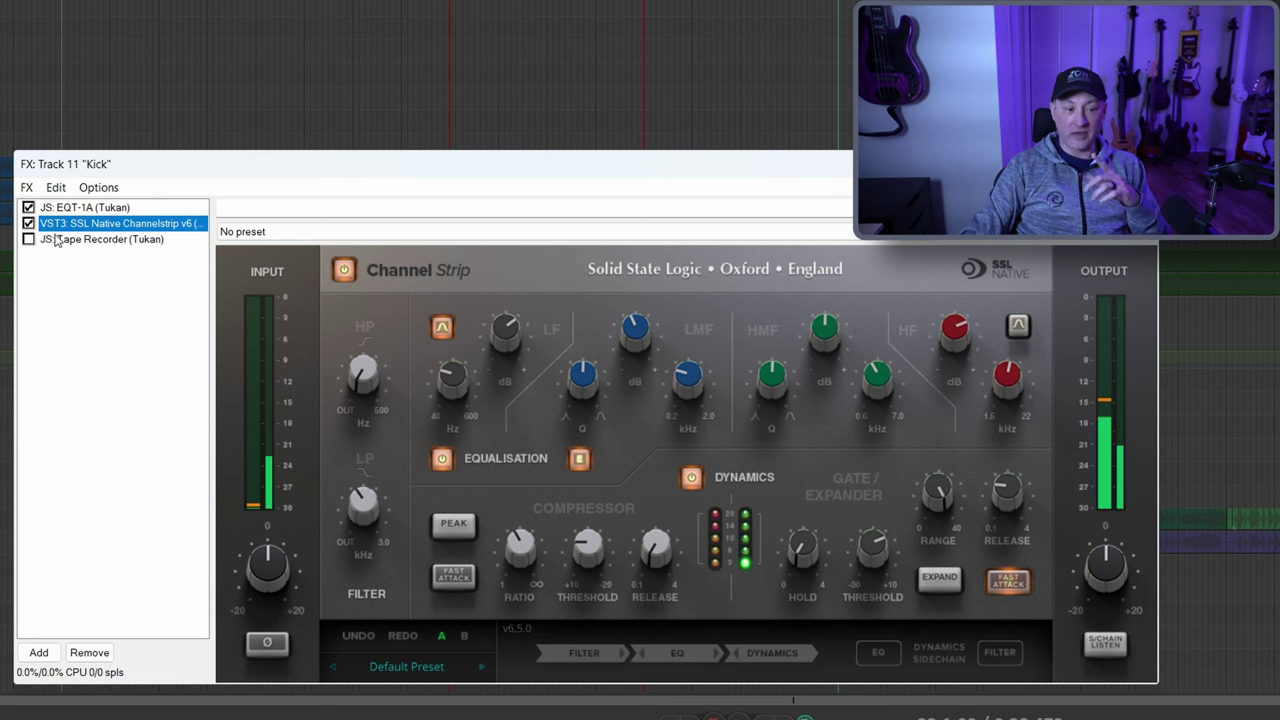
Enable the Kick track's Tape Recorder and play the kick while switching its effects chain off and on, leaving it enabled
{"action": "left_click", "coordinate": [99, 241]}
{"action": "left_click", "coordinate": [28, 239]}
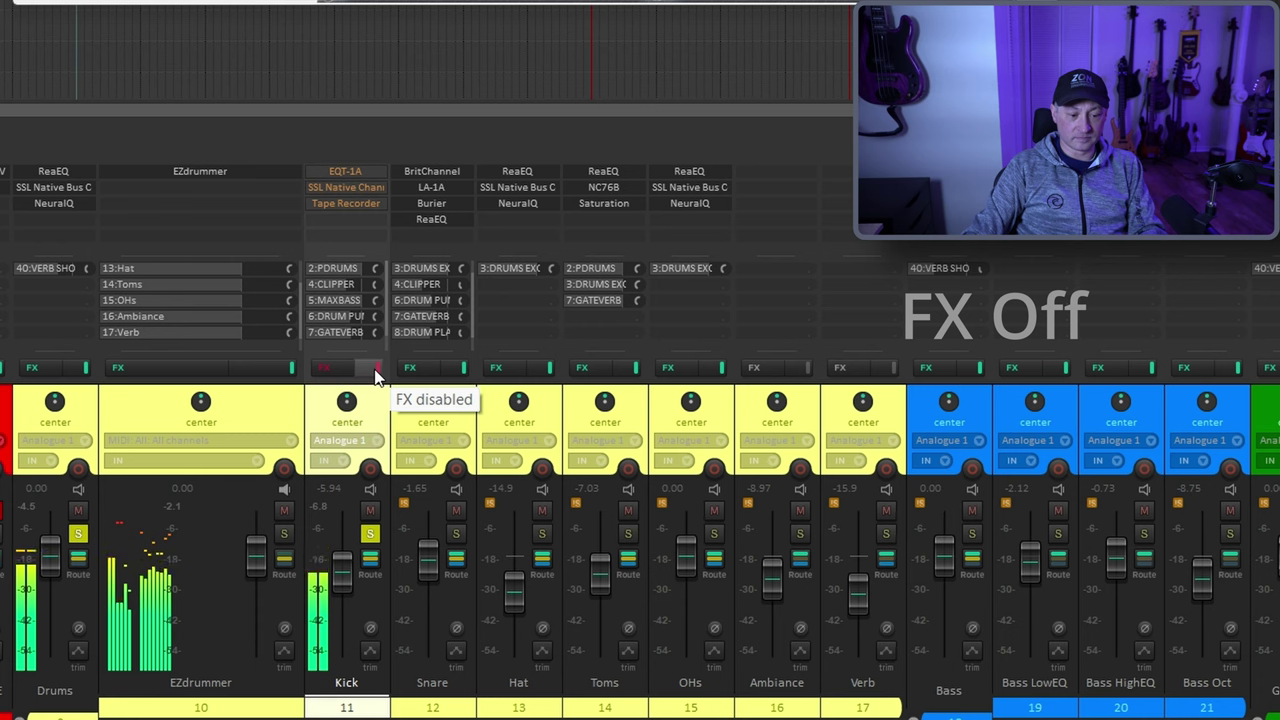
{"action": "left_click", "coordinate": [375, 370]}
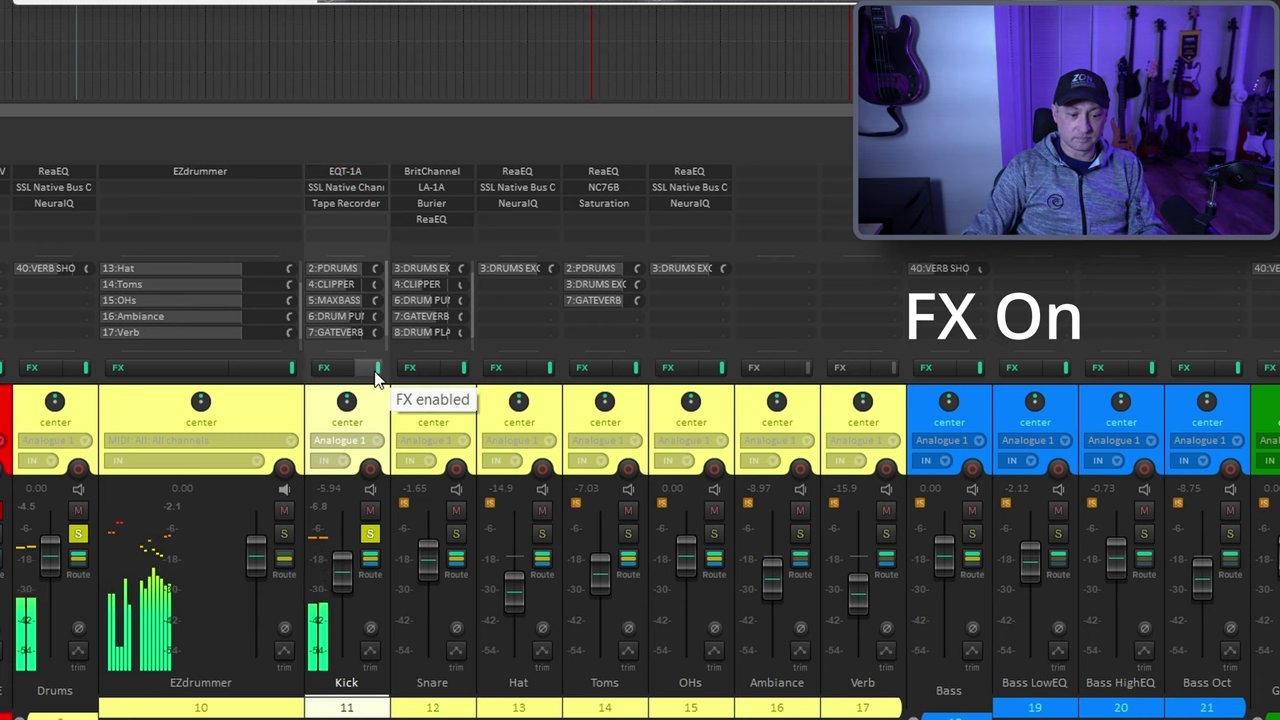
{"action": "left_click", "coordinate": [375, 371]}
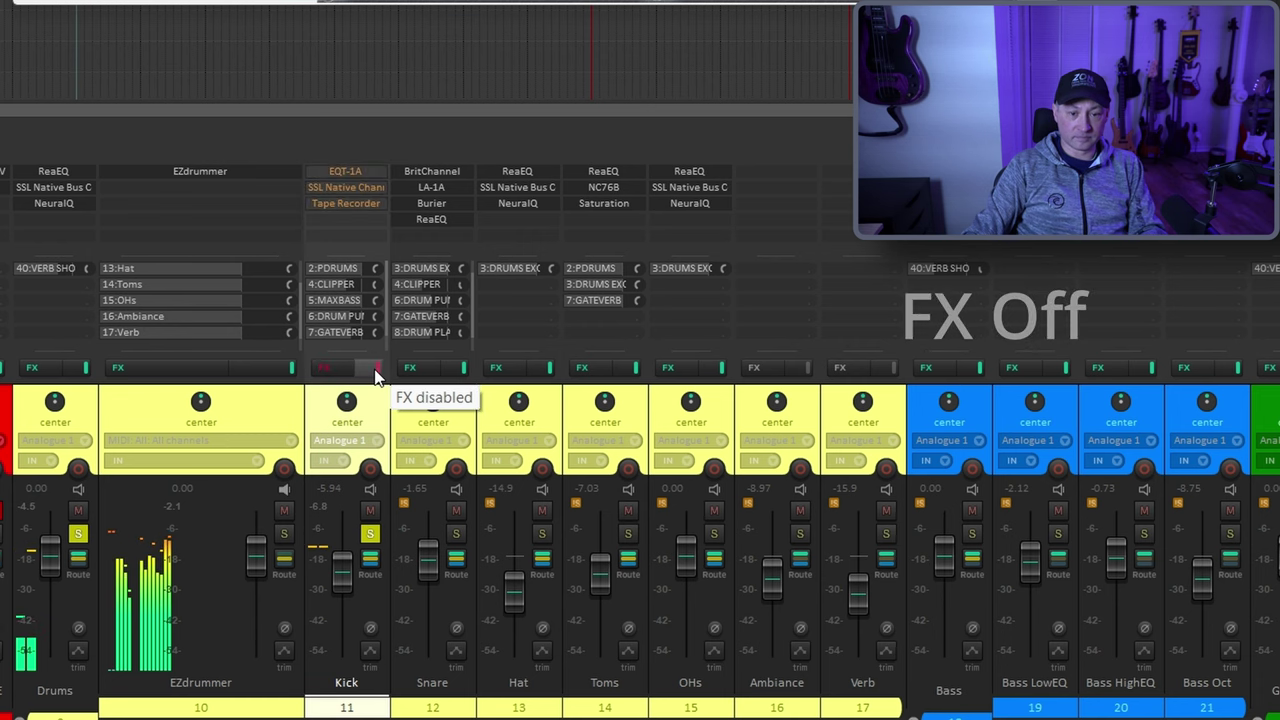
{"action": "left_click", "coordinate": [375, 371]}
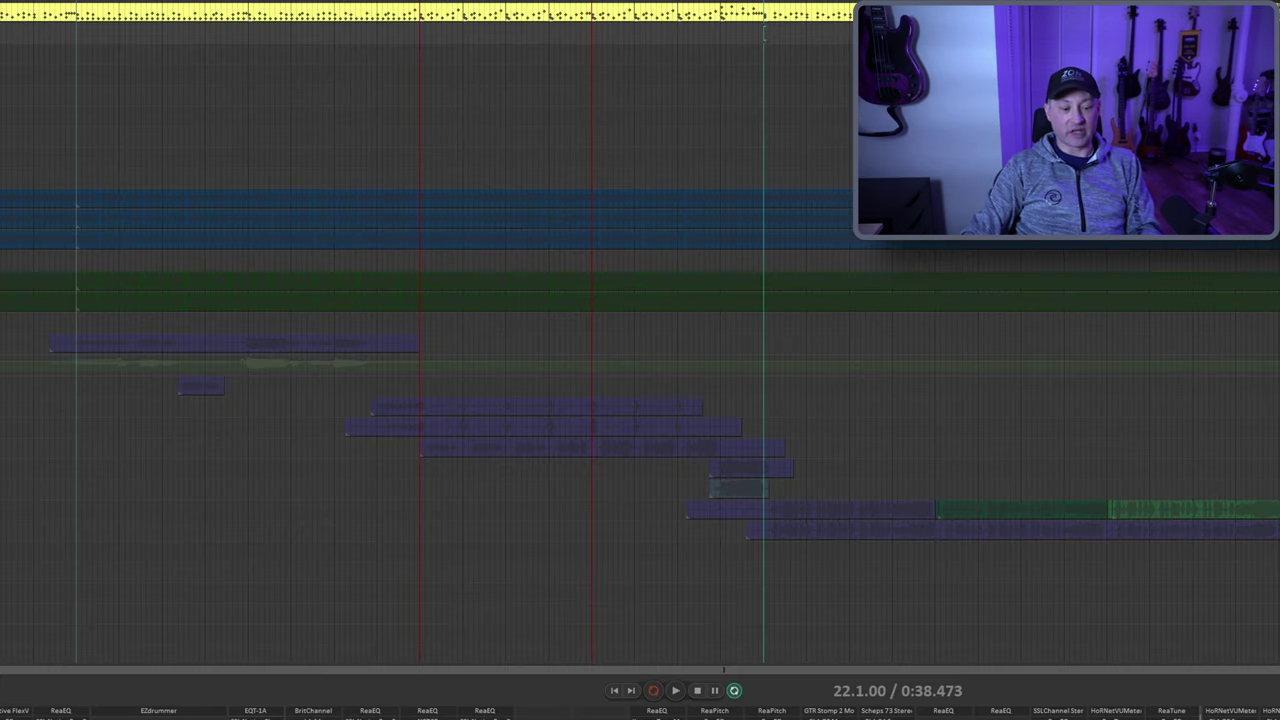
Open the Snare track's effects chain and examine BritChannel's EQ gain and frequency settings
{"action": "left_click", "coordinate": [4, 54]}
{"action": "left_click", "coordinate": [313, 711]}
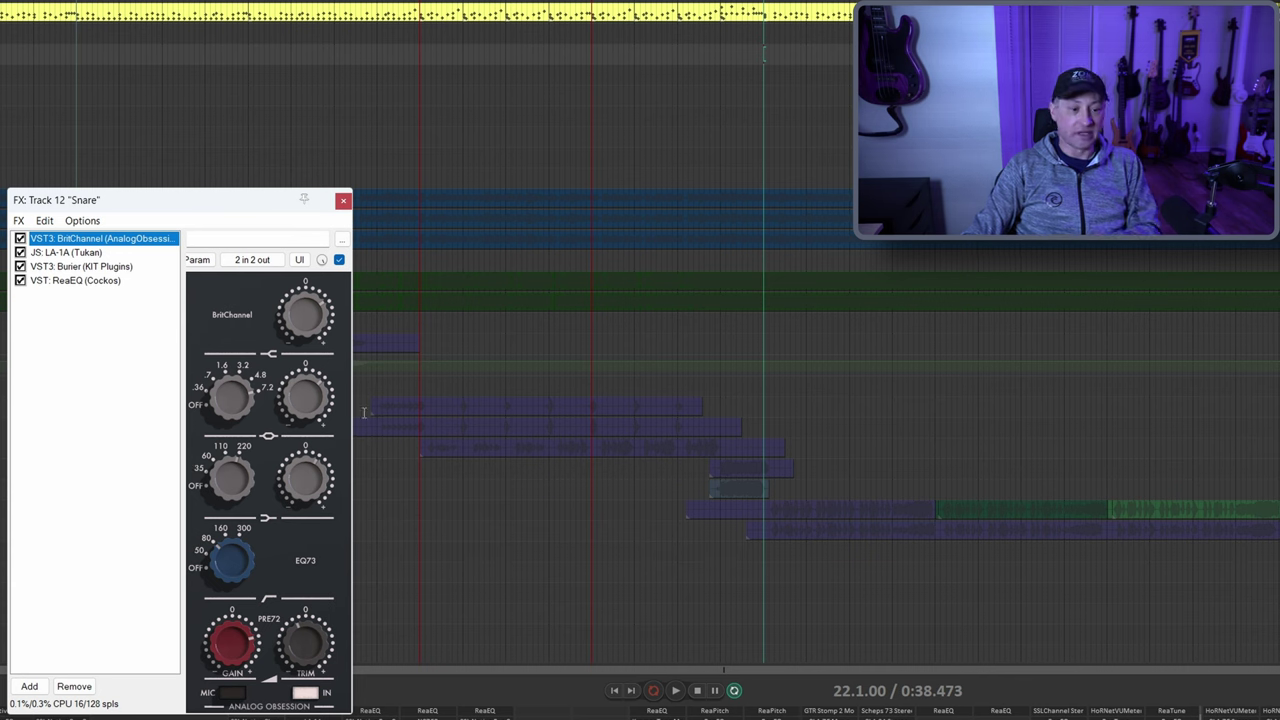
{"action": "left_click", "coordinate": [307, 322]}
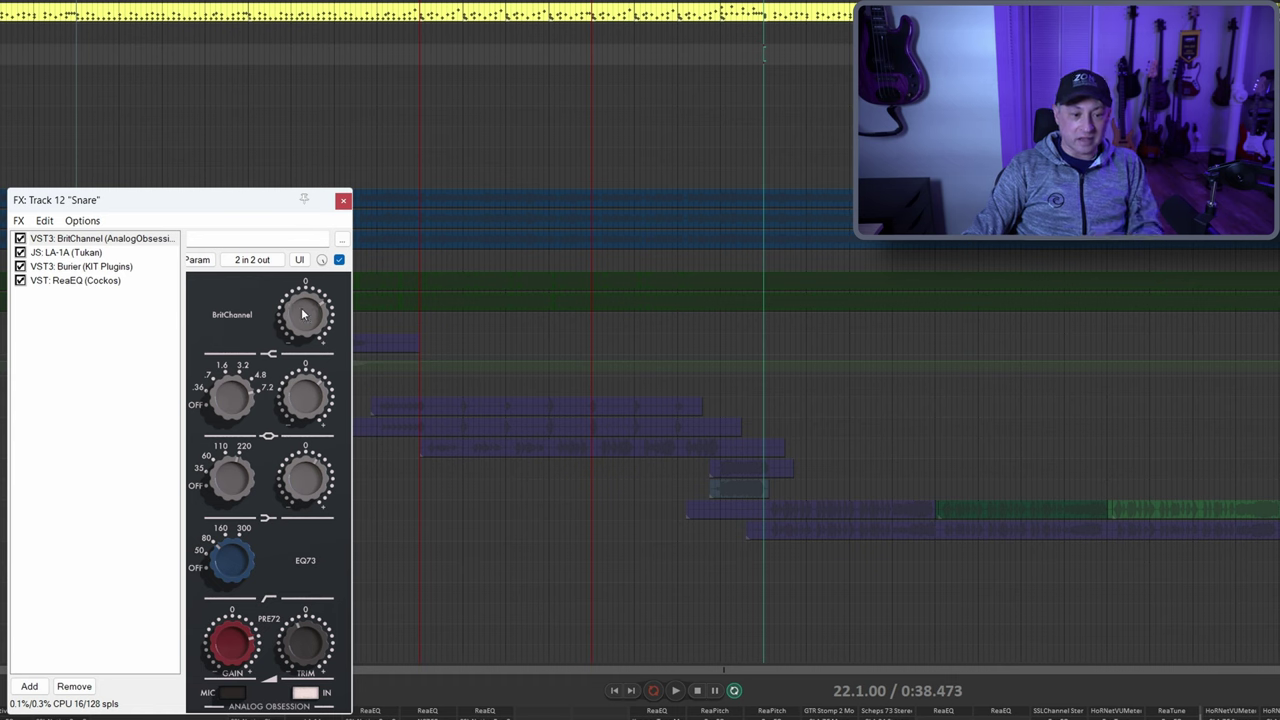
{"action": "mouse_move", "coordinate": [303, 316]}
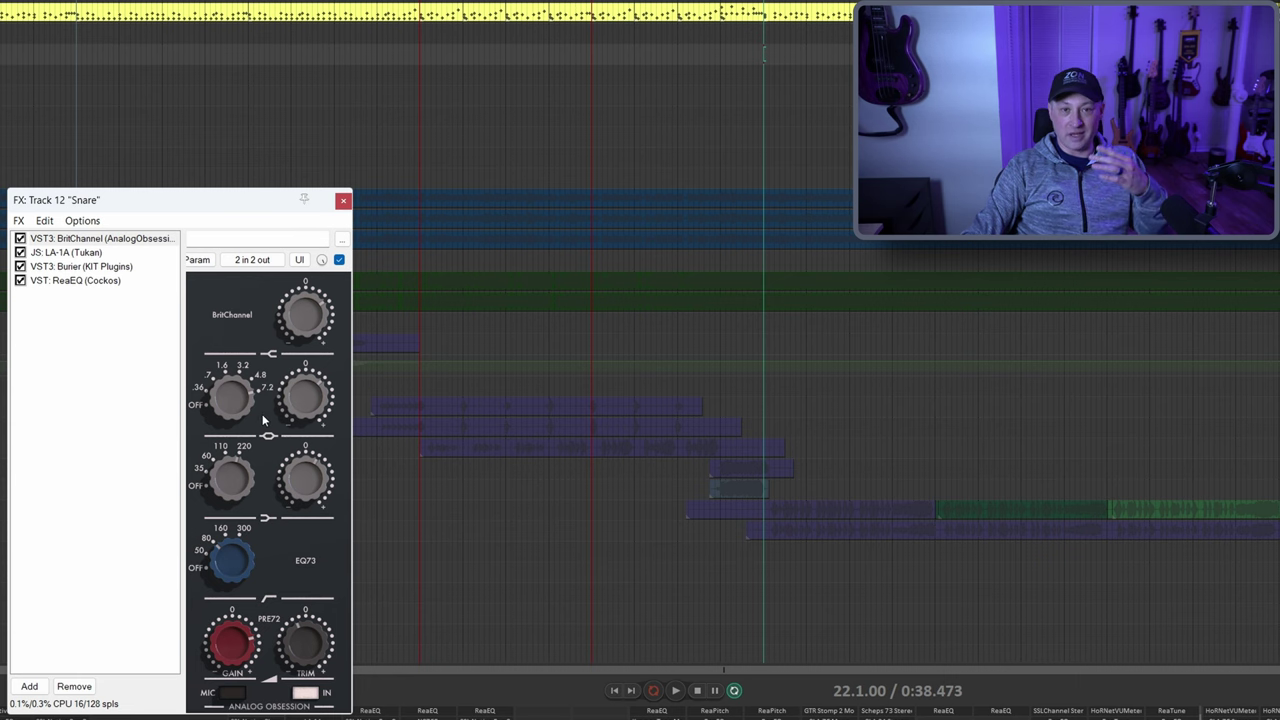
{"action": "mouse_move", "coordinate": [307, 409]}
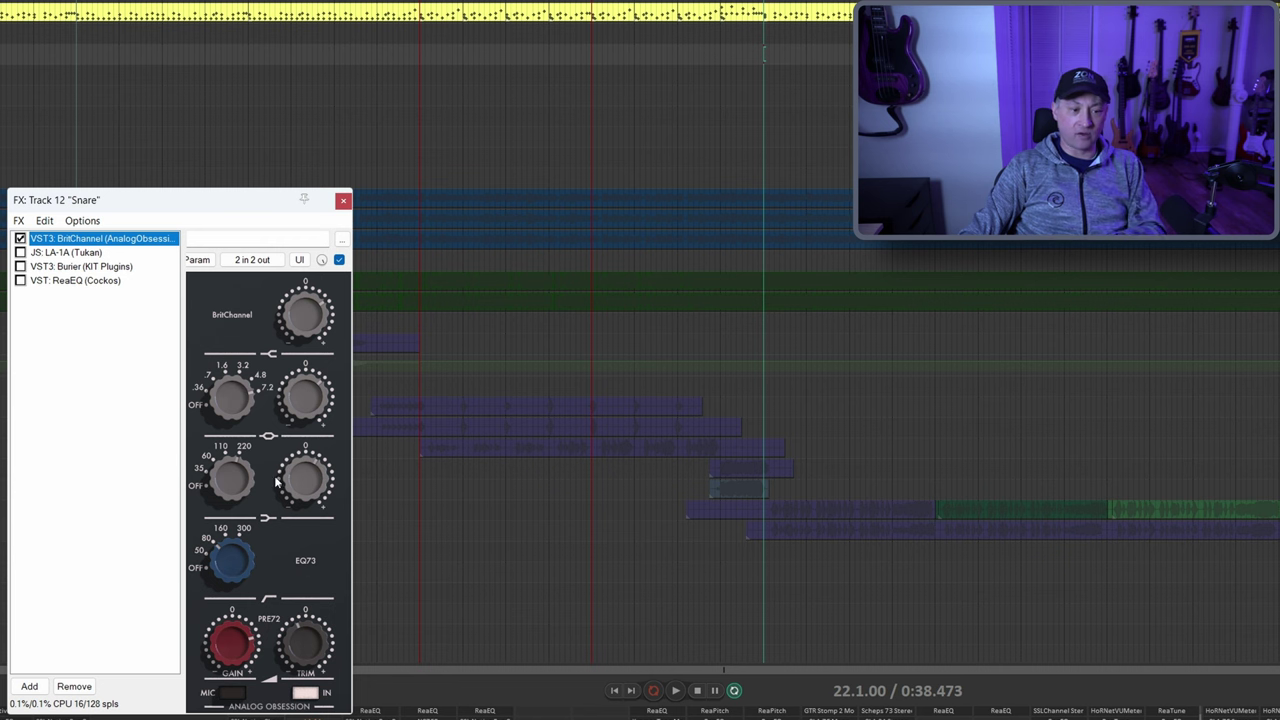
Enable the Snare track's LA-1A compressor and Burier, cycling through Burier's GUI skins
{"action": "left_click", "coordinate": [82, 256]}
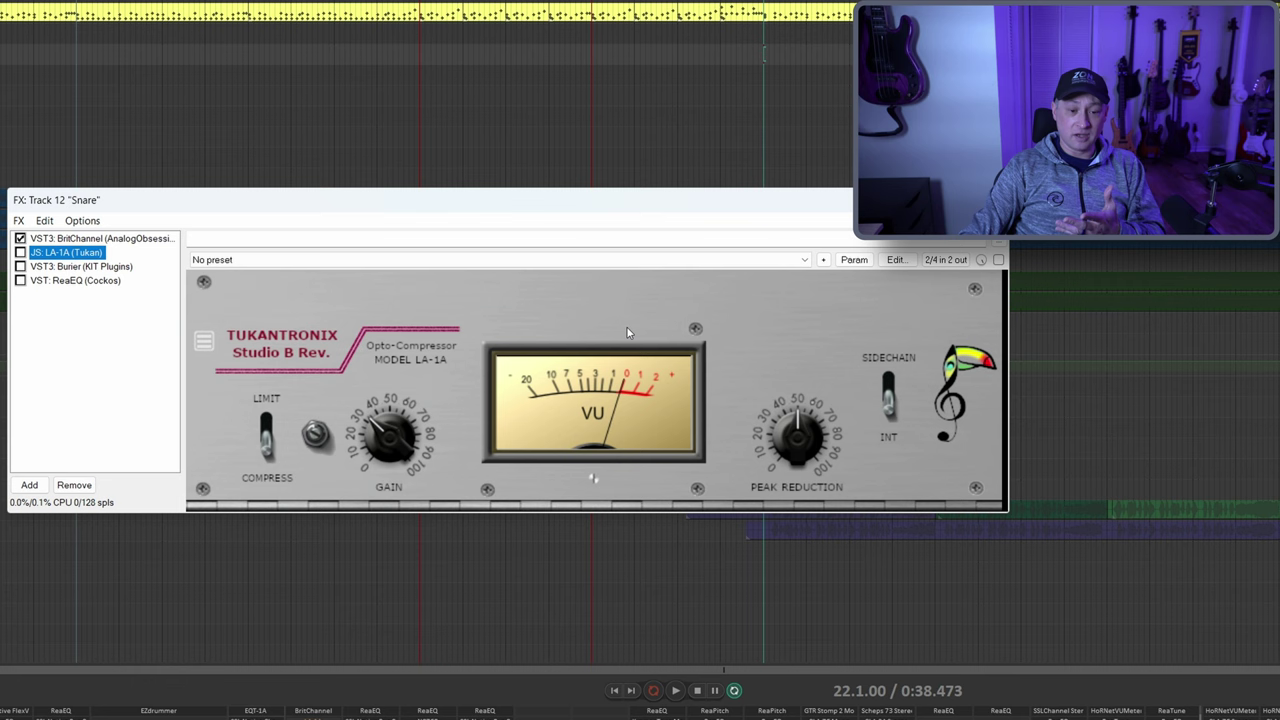
{"action": "left_click", "coordinate": [20, 253]}
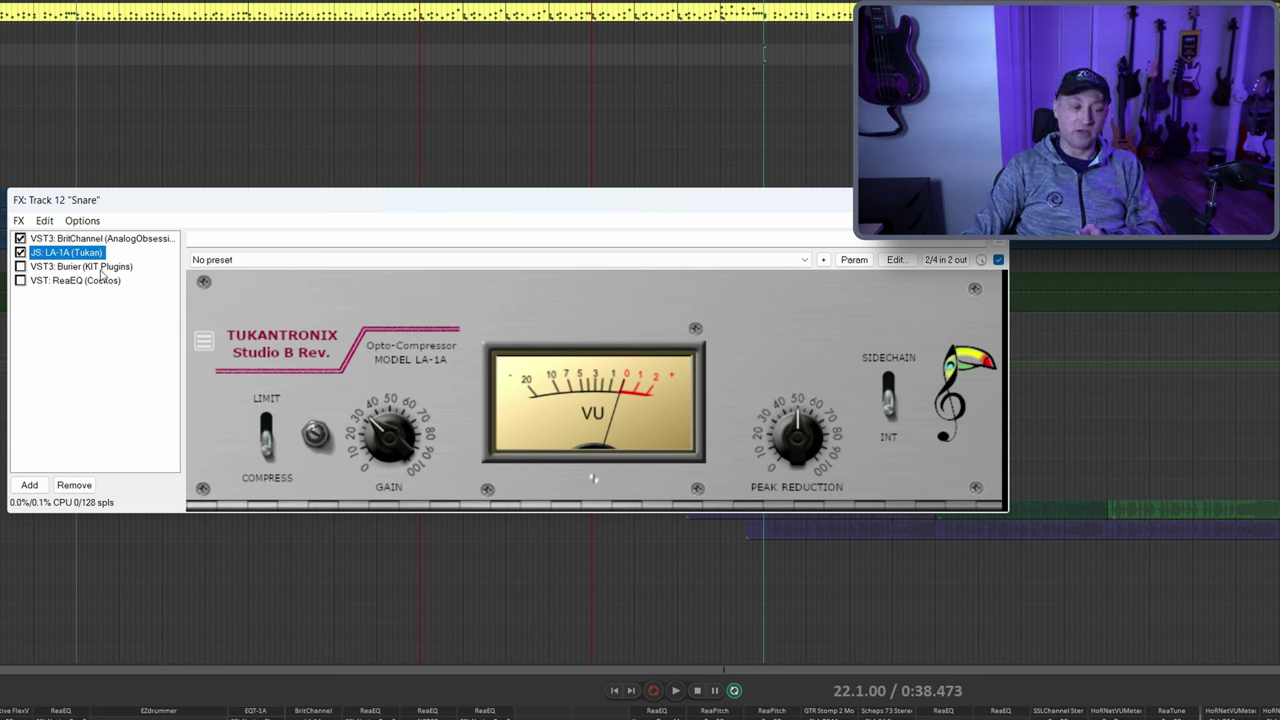
{"action": "left_click", "coordinate": [102, 267]}
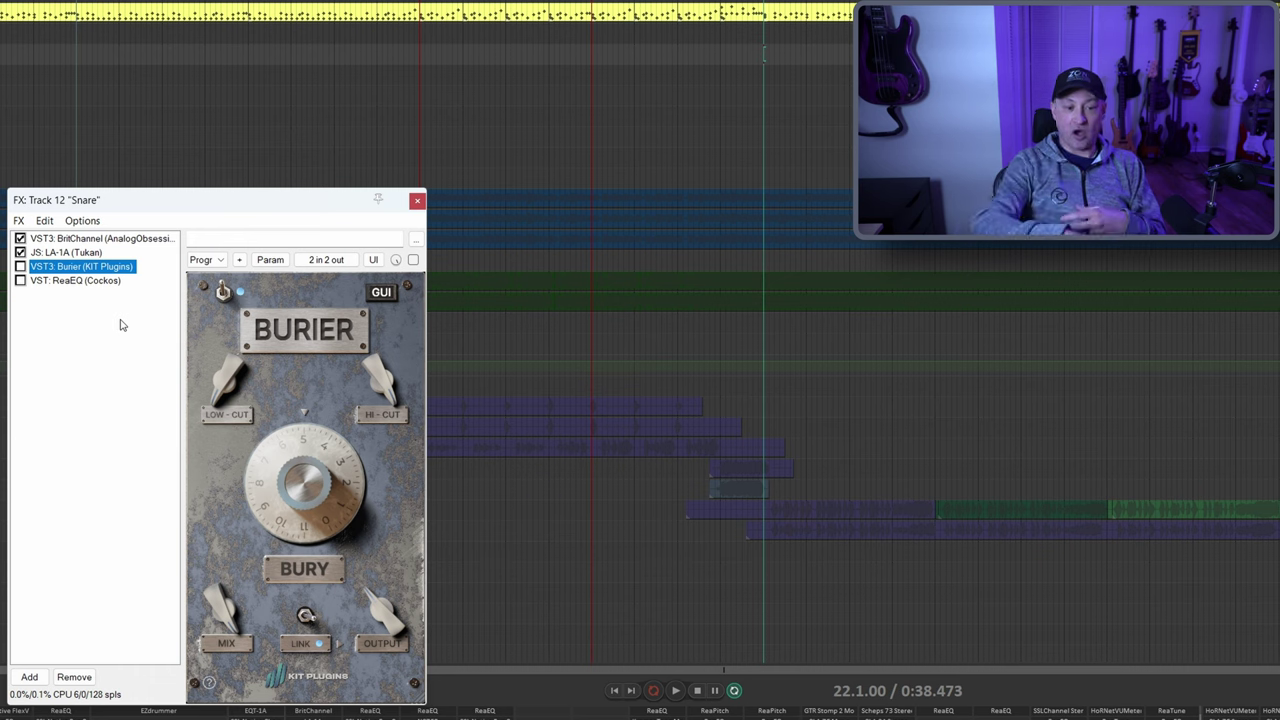
{"action": "left_click", "coordinate": [382, 293]}
{"action": "left_click", "coordinate": [382, 293]}
{"action": "left_click", "coordinate": [382, 293]}
{"action": "left_click", "coordinate": [382, 293]}
{"action": "left_click", "coordinate": [382, 293]}
{"action": "left_click", "coordinate": [382, 293]}
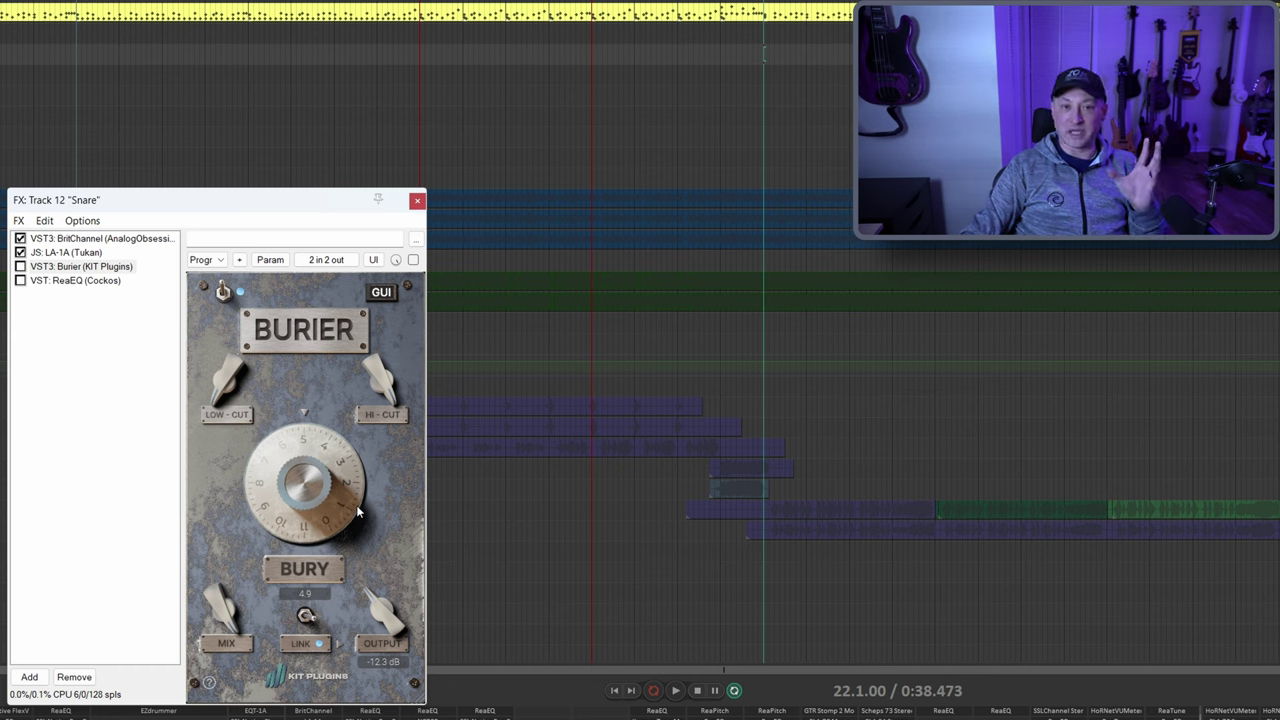
{"action": "left_click", "coordinate": [20, 267]}
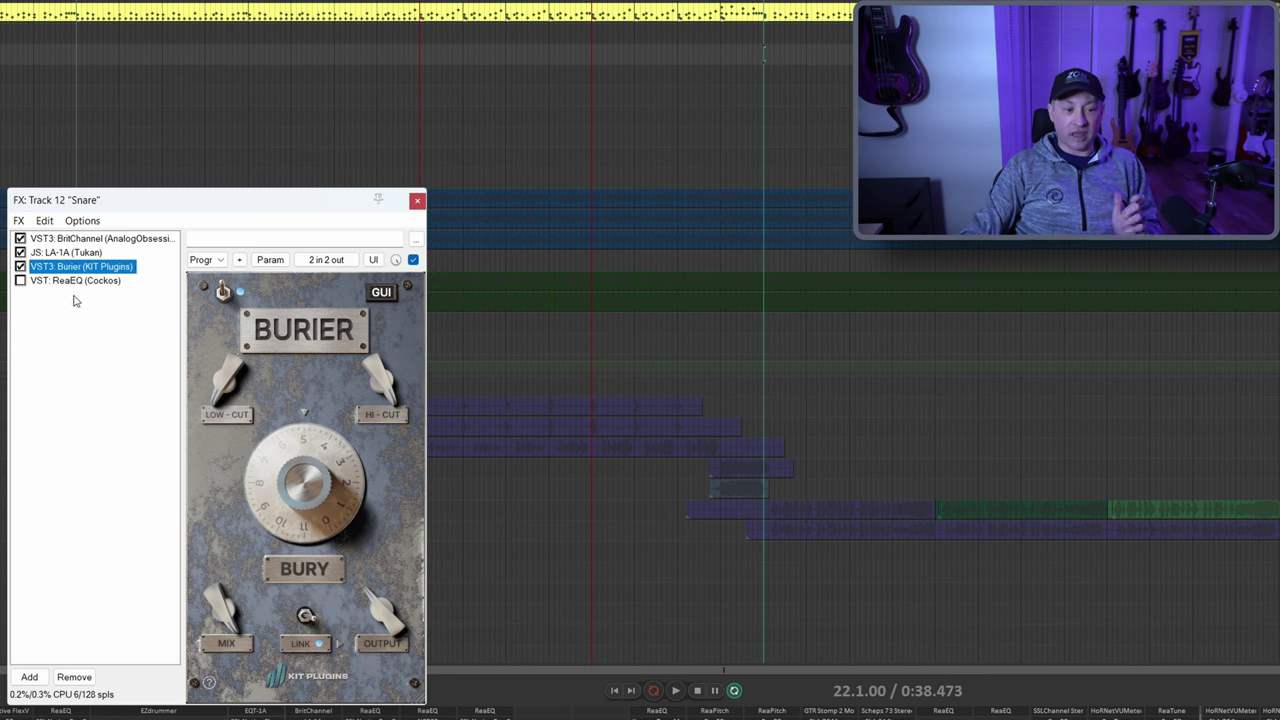
View band 2 of the Snare track's ReaEQ and enable the ReaEQ
{"action": "left_click", "coordinate": [76, 281]}
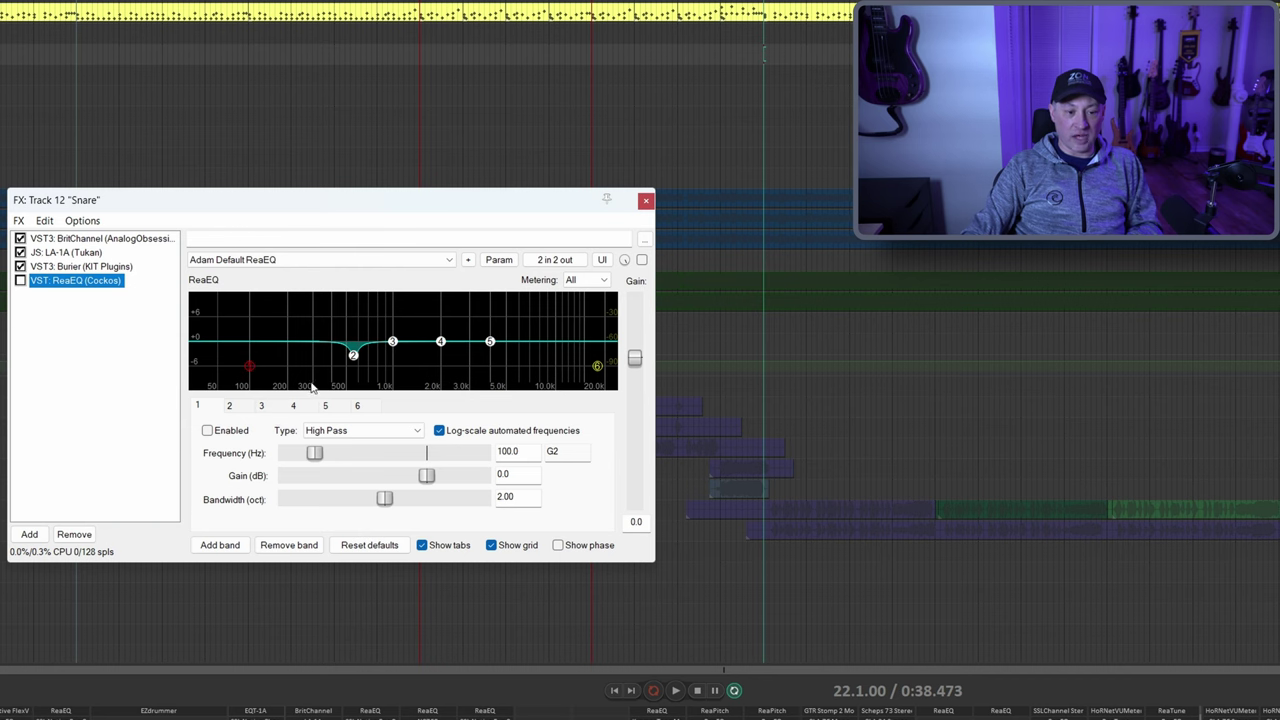
{"action": "left_click", "coordinate": [236, 411]}
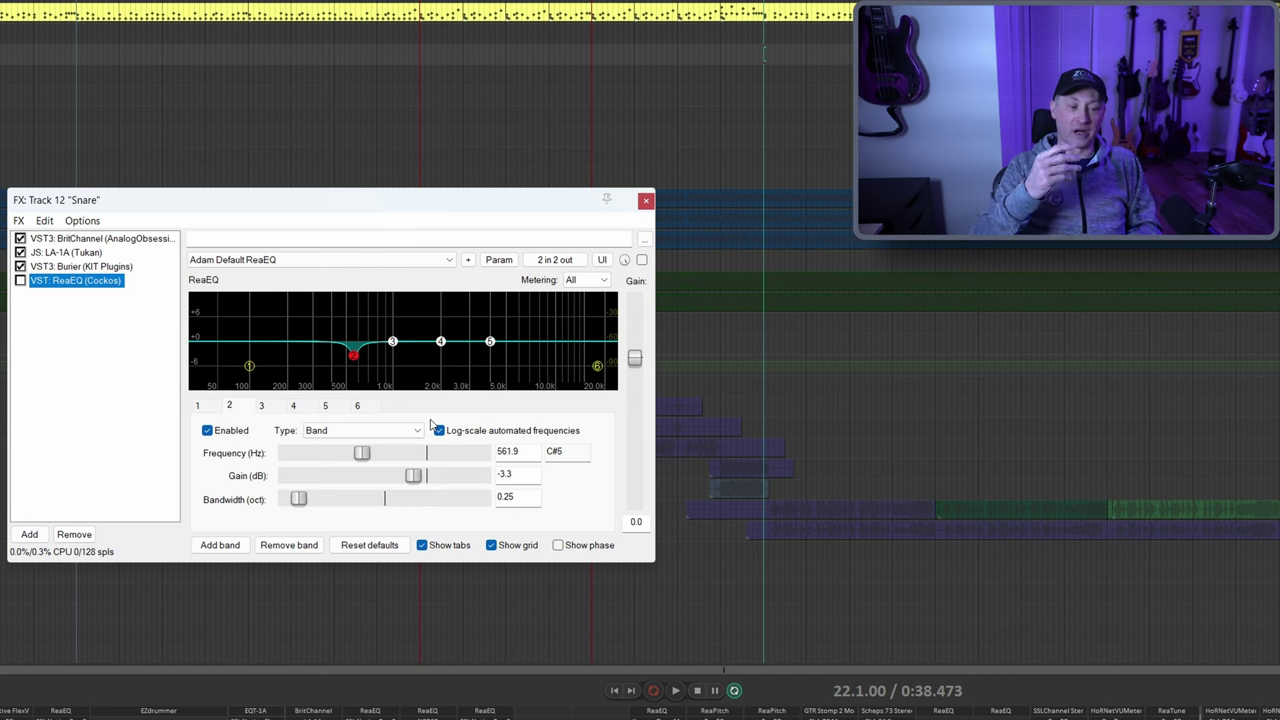
{"action": "left_click", "coordinate": [20, 281]}
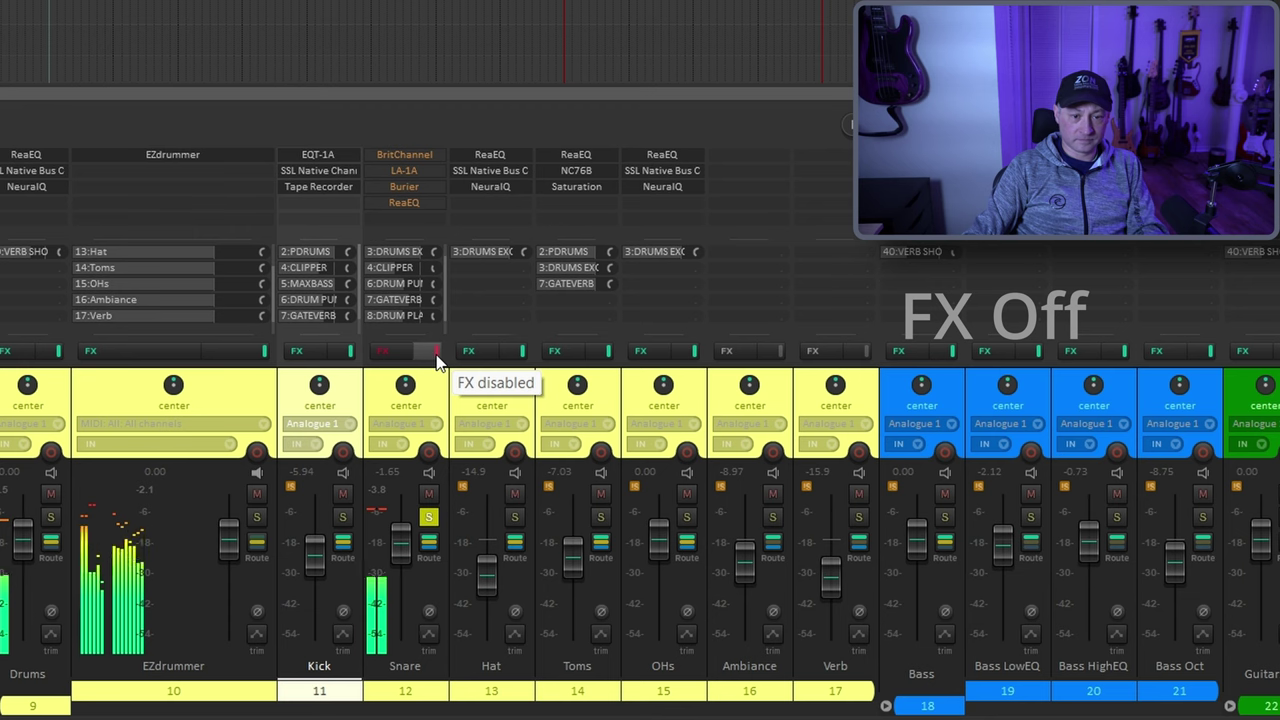
Switch the Snare track's whole effects chain back on during playback and close its effects window
{"action": "left_click", "coordinate": [433, 353]}
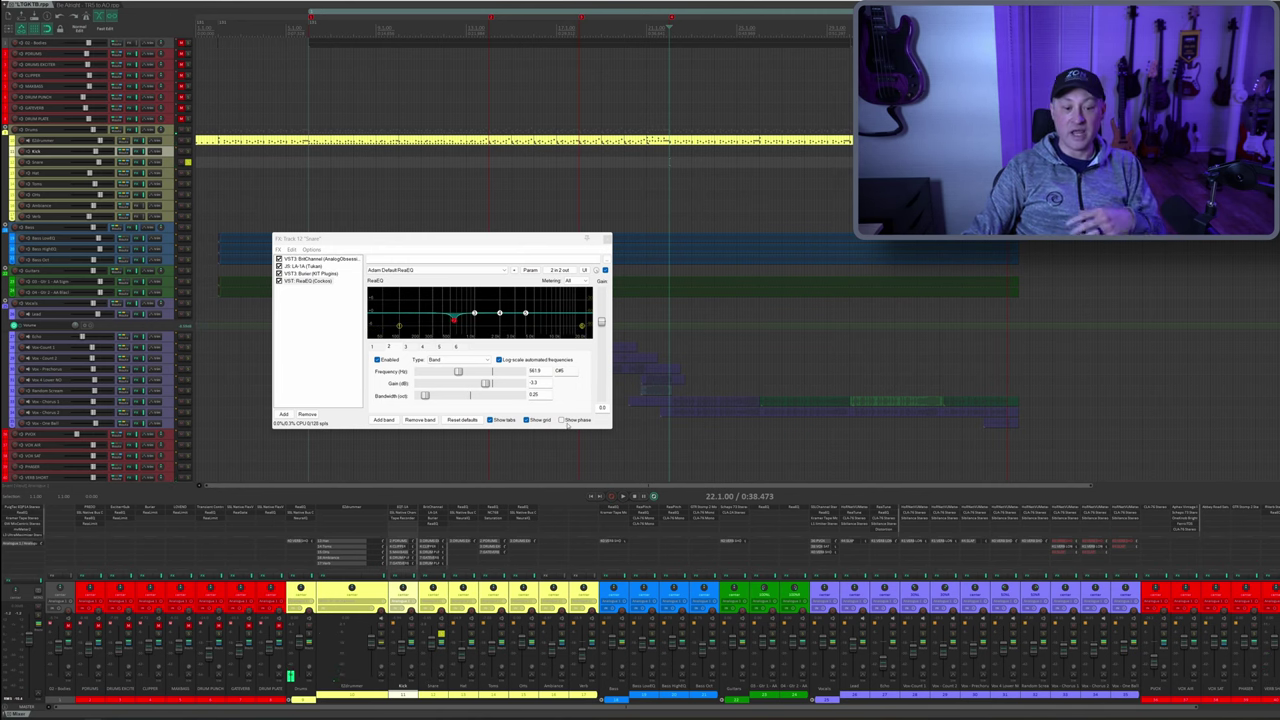
{"action": "left_click", "coordinate": [605, 239]}
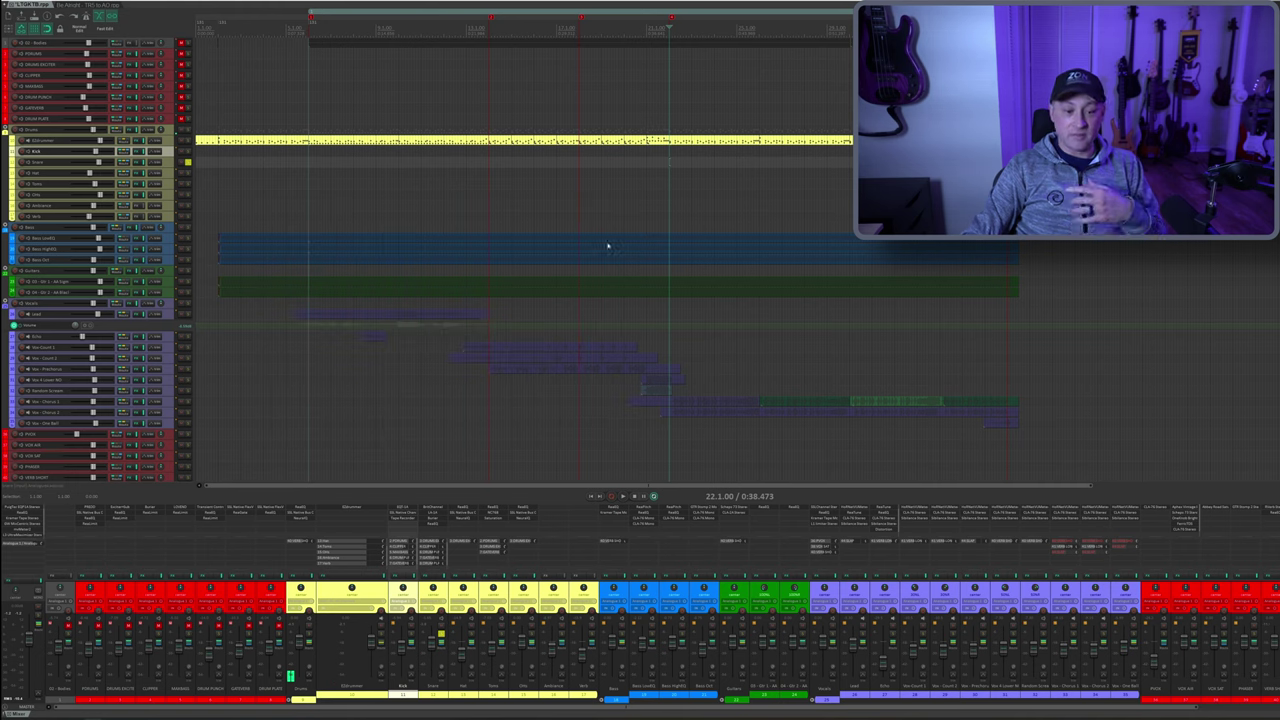
Open the Hat track's effects chain and solo the Hat and OHs tracks in place of the Snare
{"action": "left_click", "coordinate": [456, 578]}
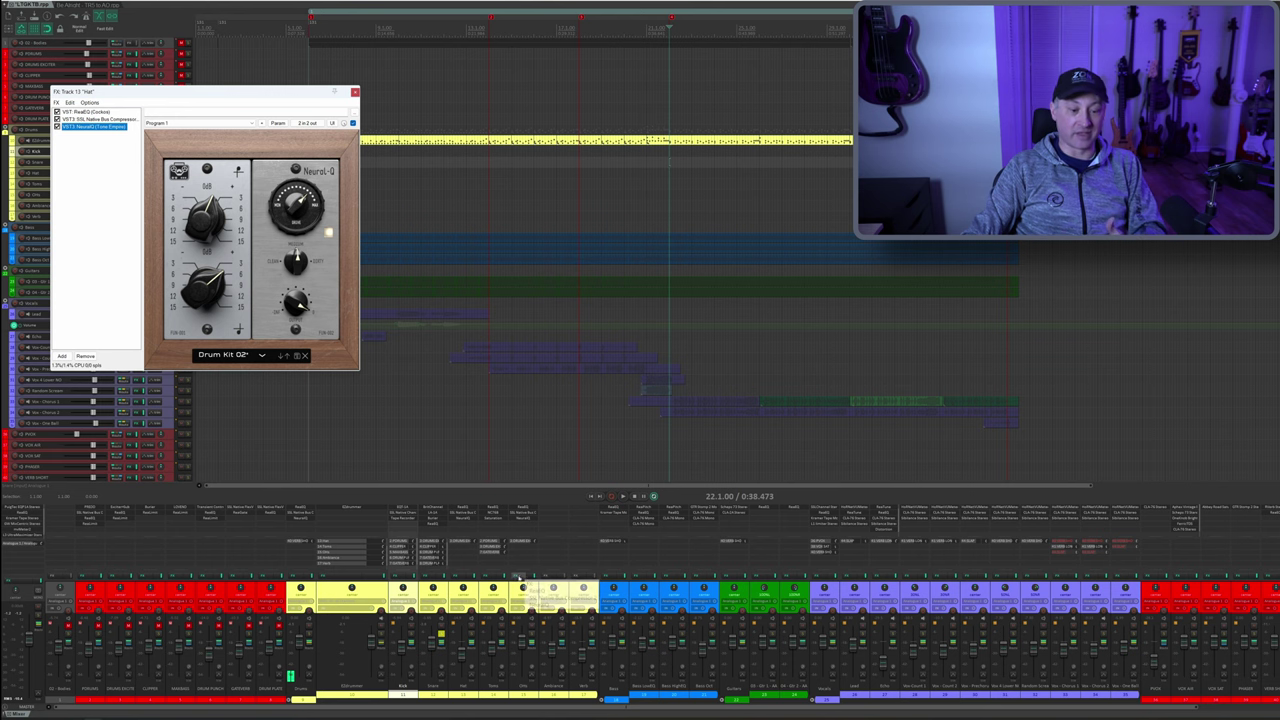
{"action": "left_click", "coordinate": [471, 636], "text": "ctrl+alt"}
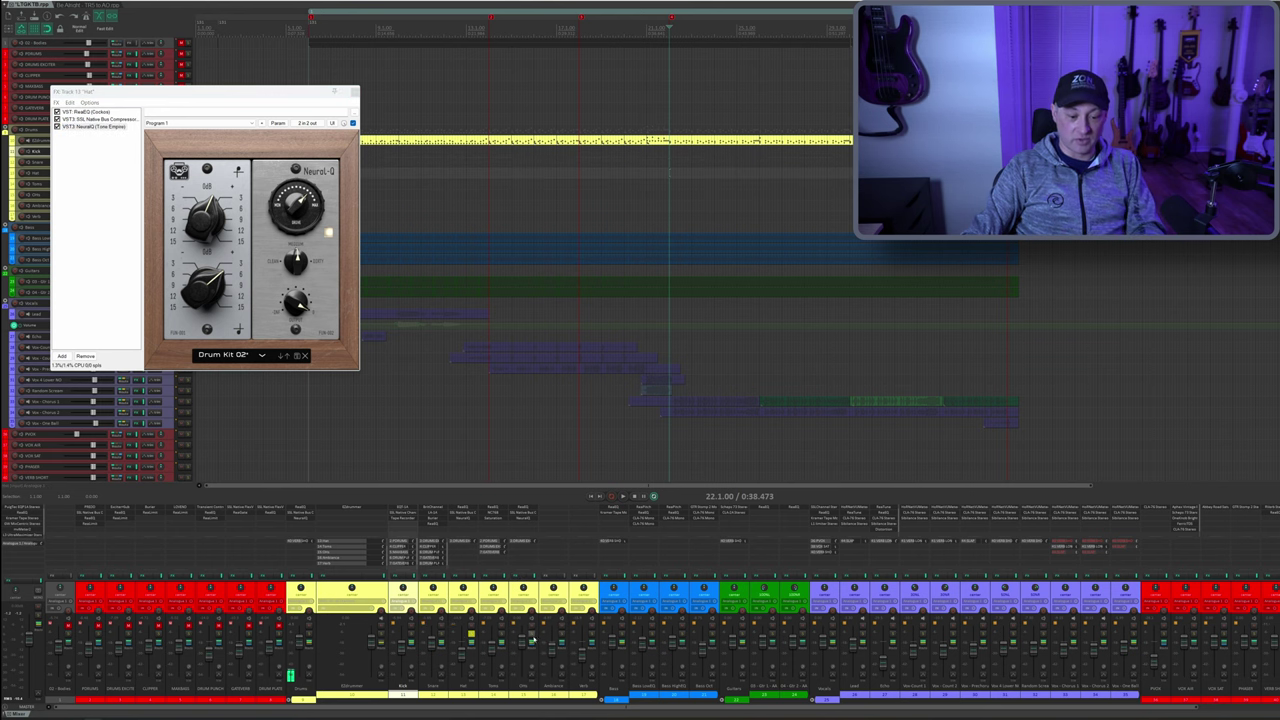
{"action": "left_click", "coordinate": [533, 645]}
{"action": "left_click", "coordinate": [532, 636], "text": "ctrl+alt"}
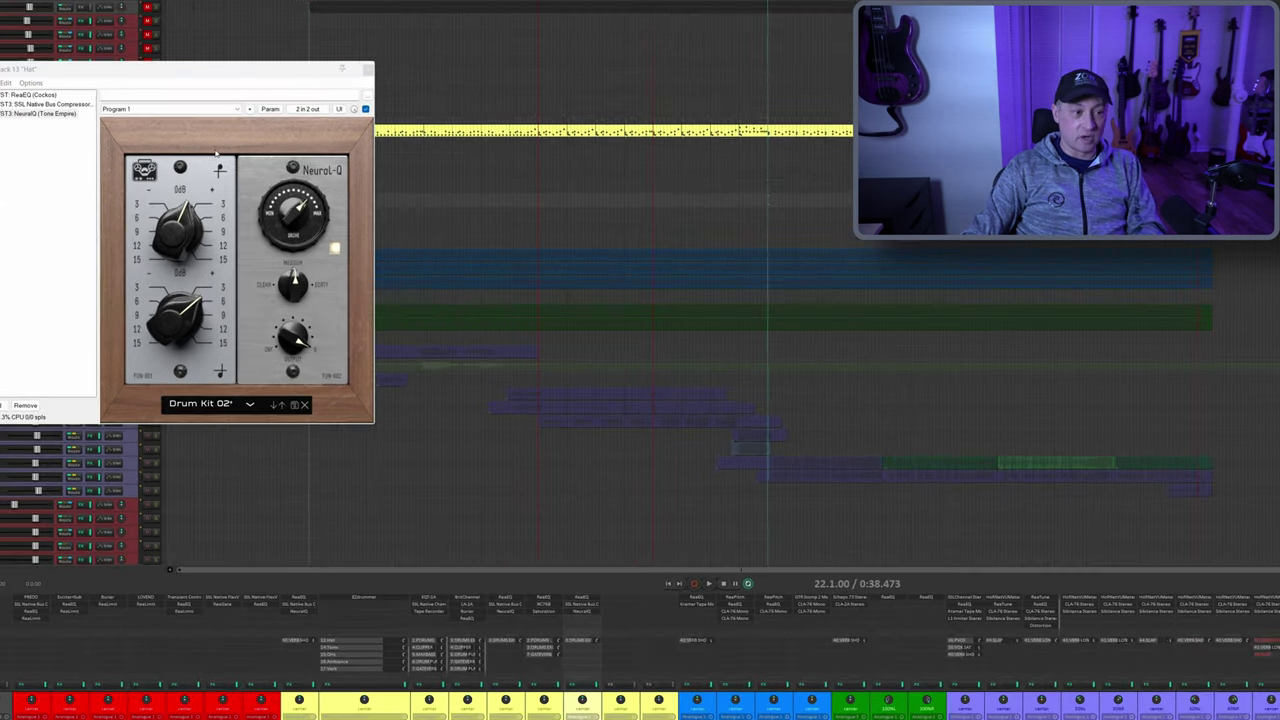
Examine the Hat track's ReaEQ high pass, band 4 and high shelf, plus its SSL Native Bus Compressor and NeuralQ
{"action": "left_click_drag", "start_coordinate": [172, 93], "coordinate": [284, 154]}
{"action": "left_click", "coordinate": [126, 169]}
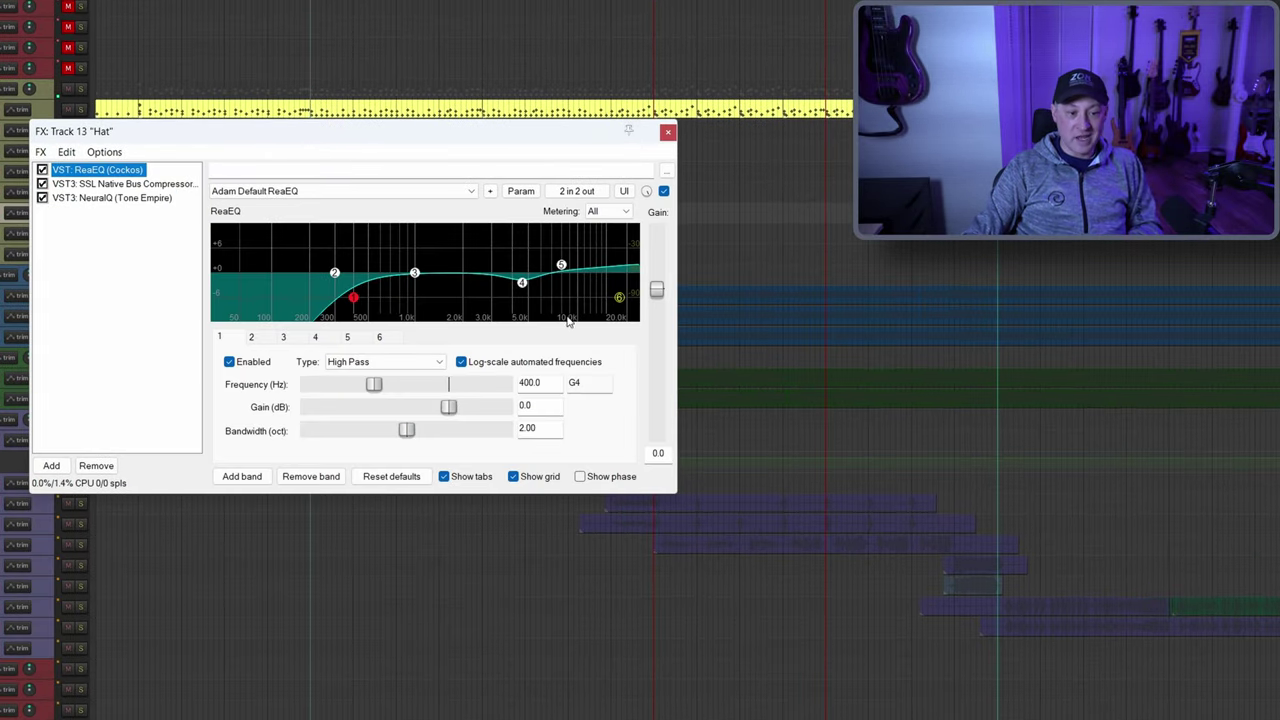
{"action": "left_click", "coordinate": [315, 337]}
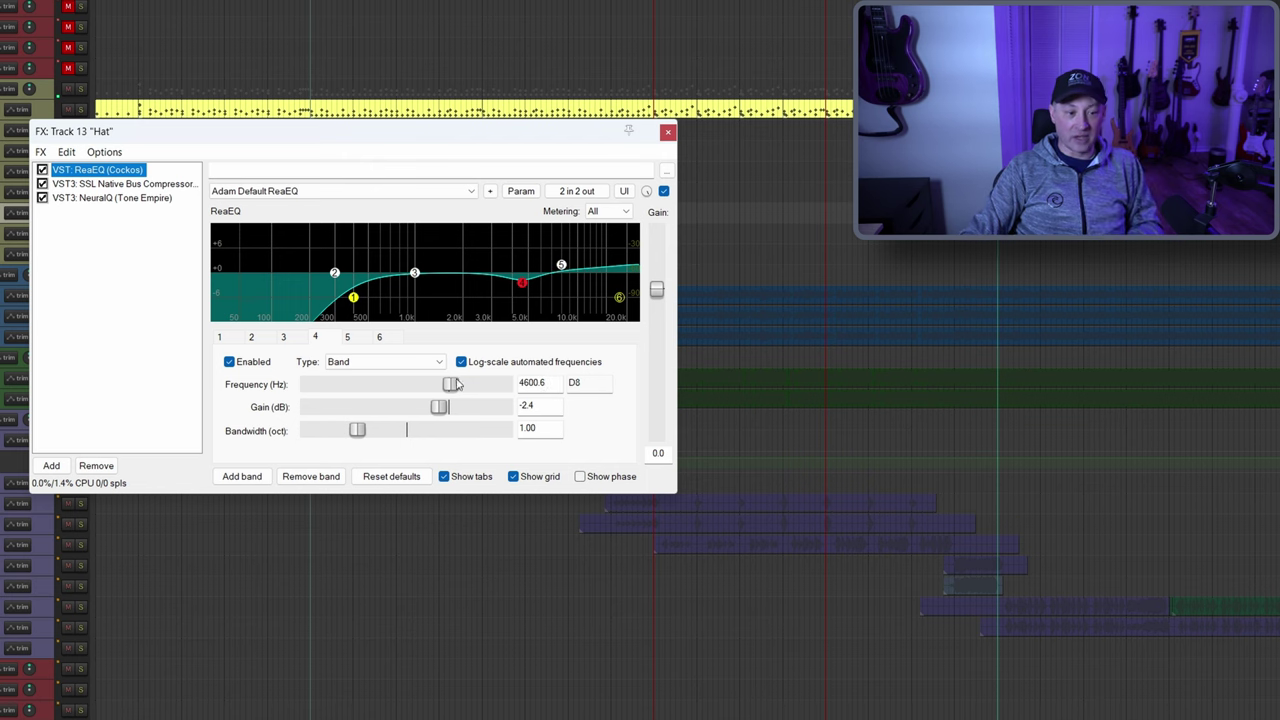
{"action": "left_click", "coordinate": [349, 338]}
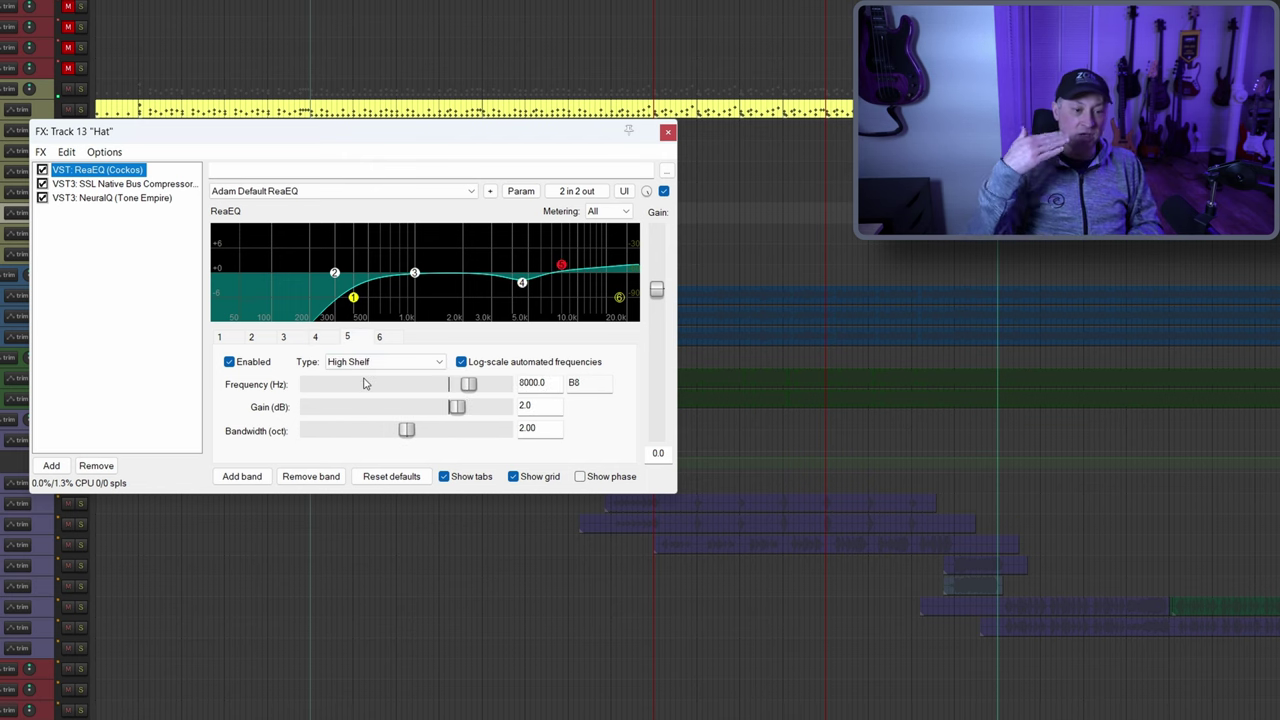
{"action": "left_click", "coordinate": [160, 186]}
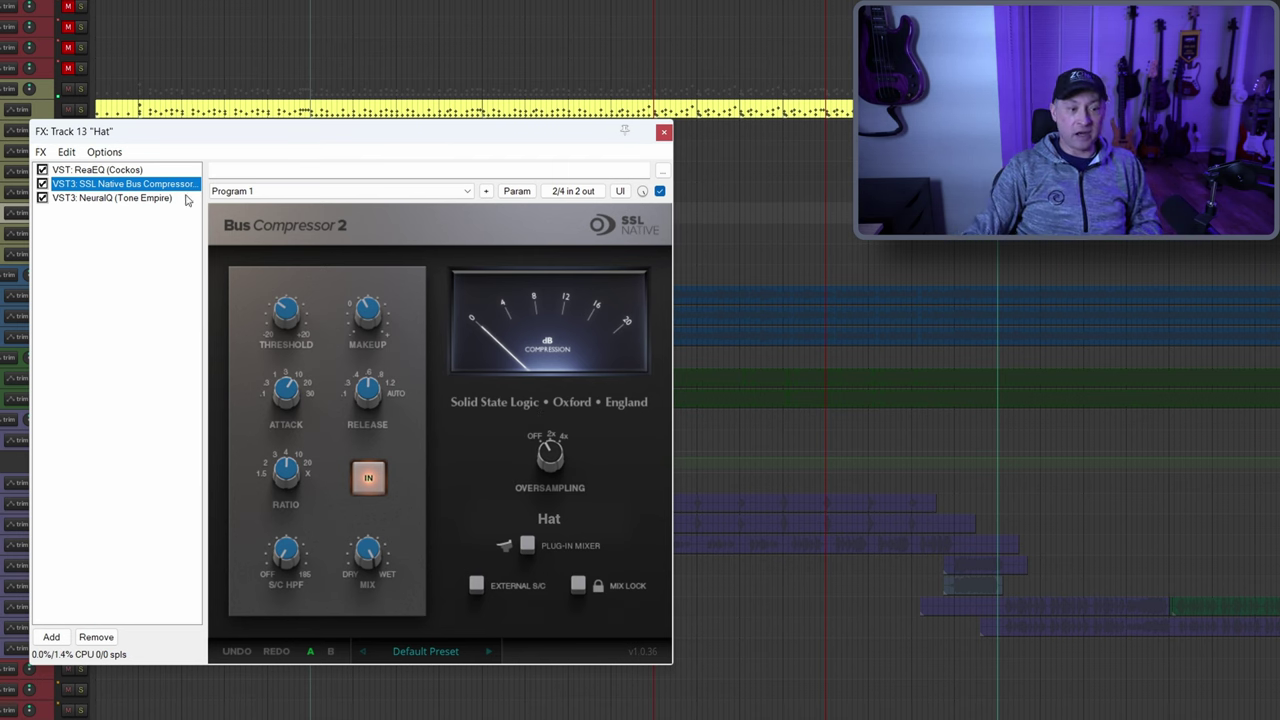
{"action": "left_click", "coordinate": [146, 198]}
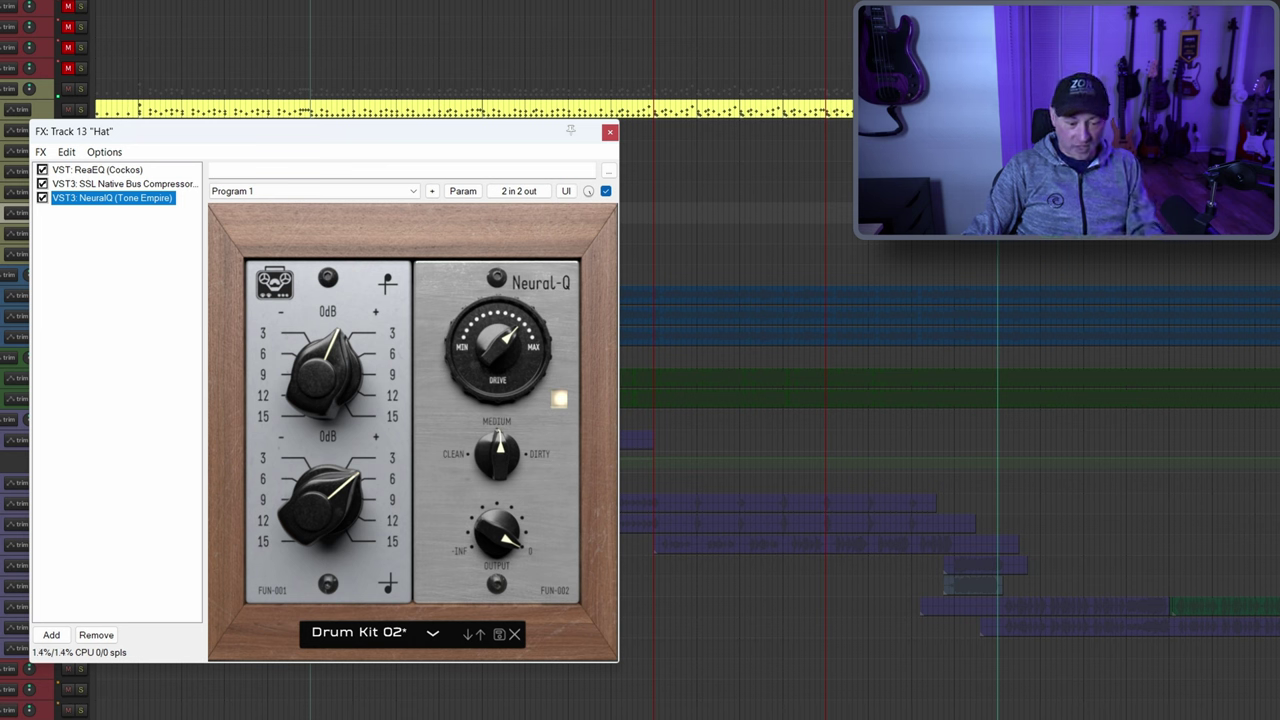
Select the Hat and OHs tracks together and compare their effects chains off and on during playback, leaving them enabled
{"action": "left_click", "coordinate": [4, 172]}
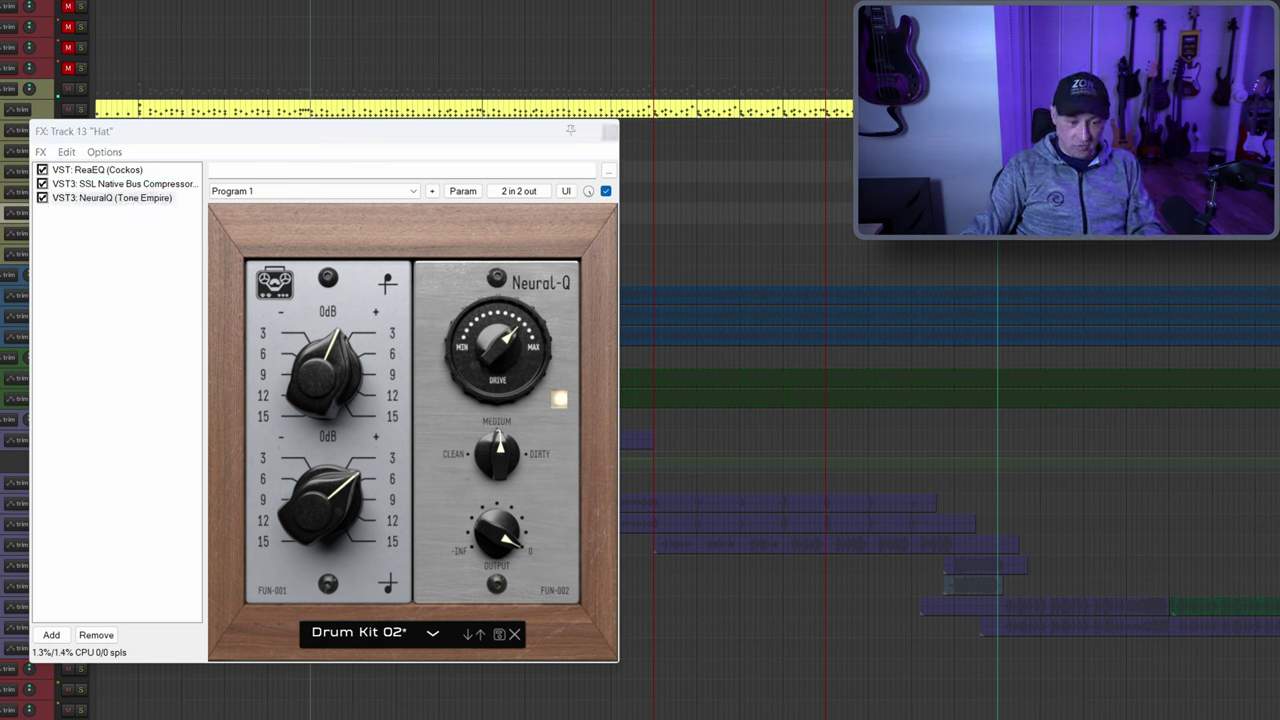
{"action": "left_click", "coordinate": [4, 172]}
{"action": "left_click", "coordinate": [4, 213], "text": "ctrl"}
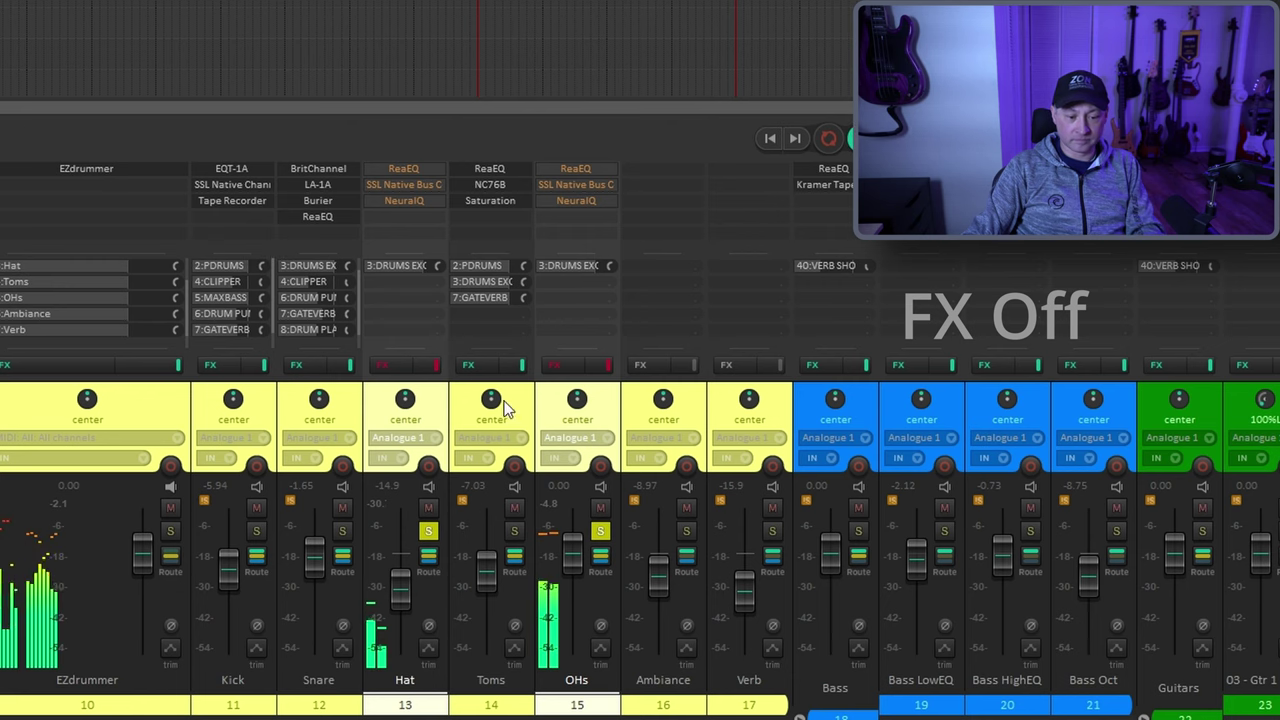
{"action": "left_click", "coordinate": [437, 367]}
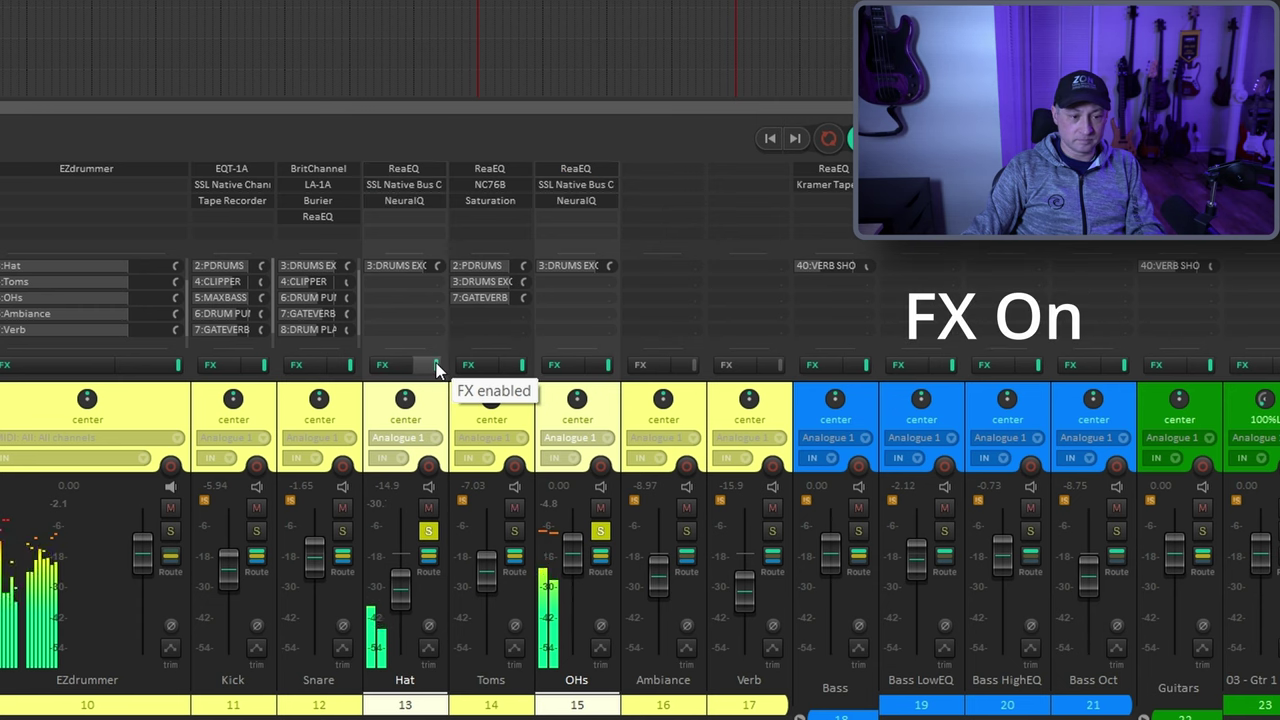
Bypass and re-enable the Hat and OHs effects chains once more during playback and close the Hat effects window
{"action": "left_click", "coordinate": [435, 368]}
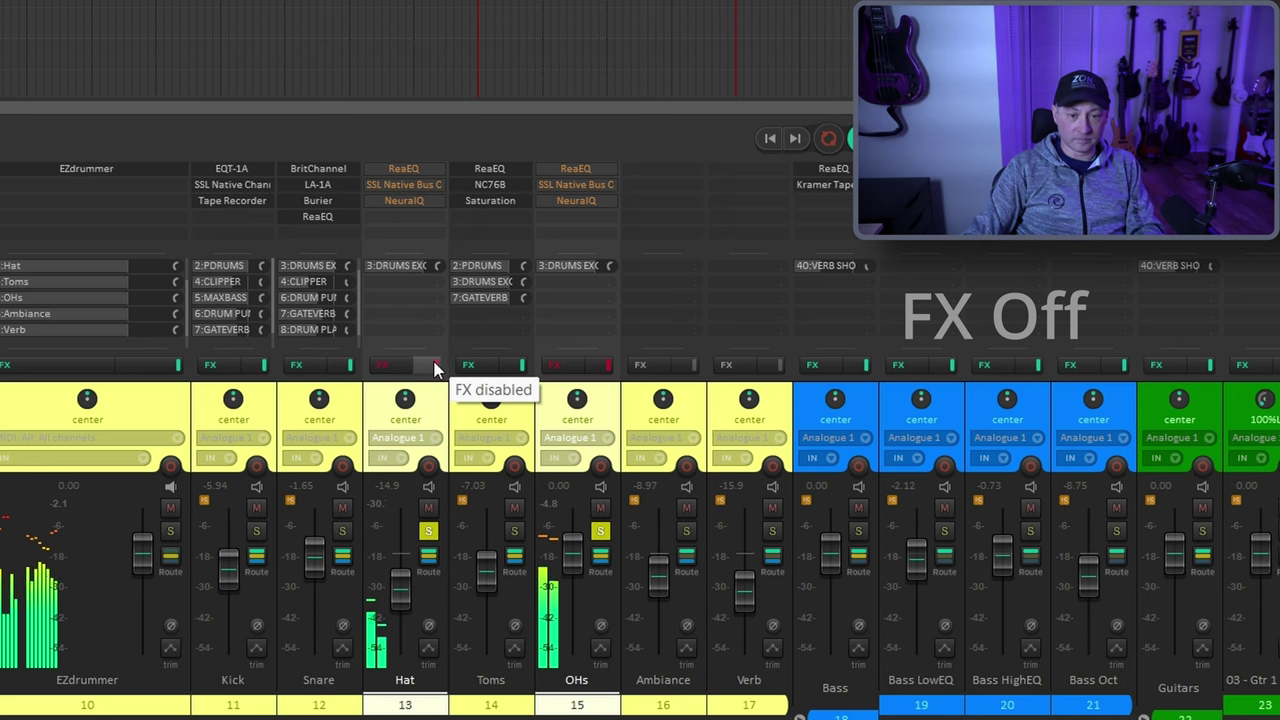
{"action": "left_click", "coordinate": [435, 367]}
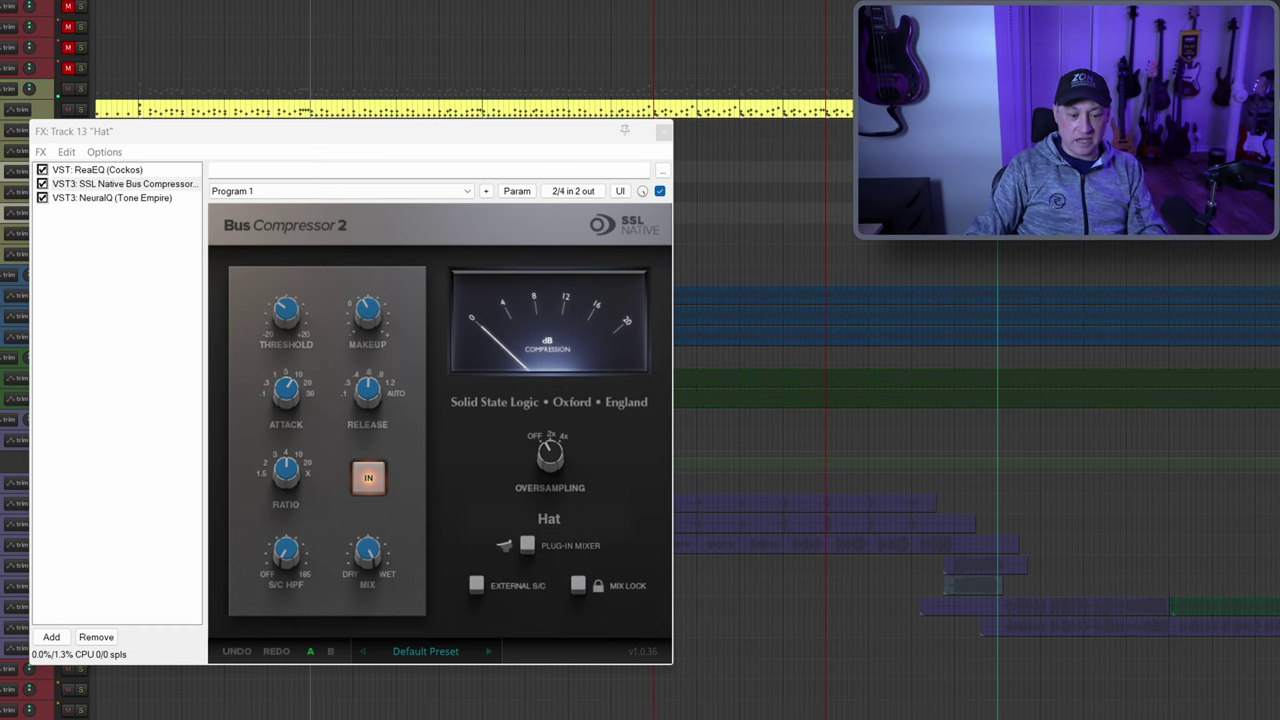
{"action": "left_click", "coordinate": [662, 130]}
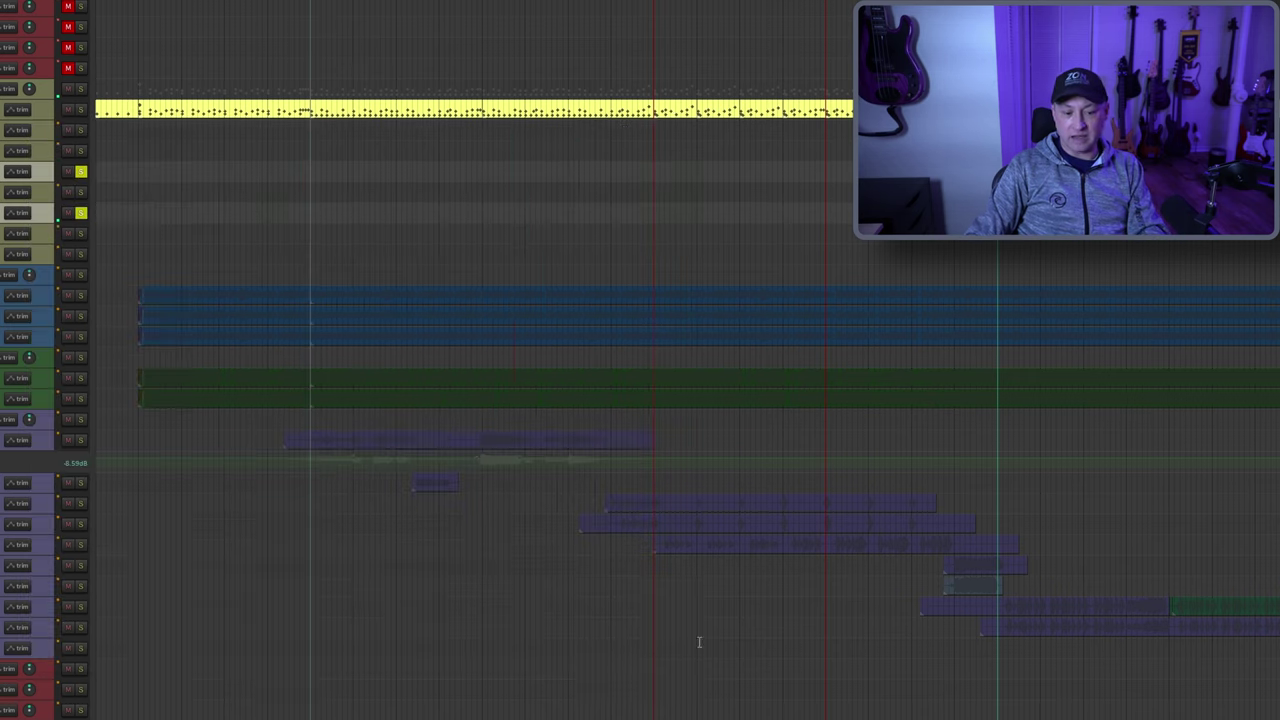
Show the mixer and listen to the Ambiance track and the Verb track, each soloed in place of the Hat and OHs
{"action": "key", "text": "ctrl+m"}
{"action": "left_click", "coordinate": [676, 609]}
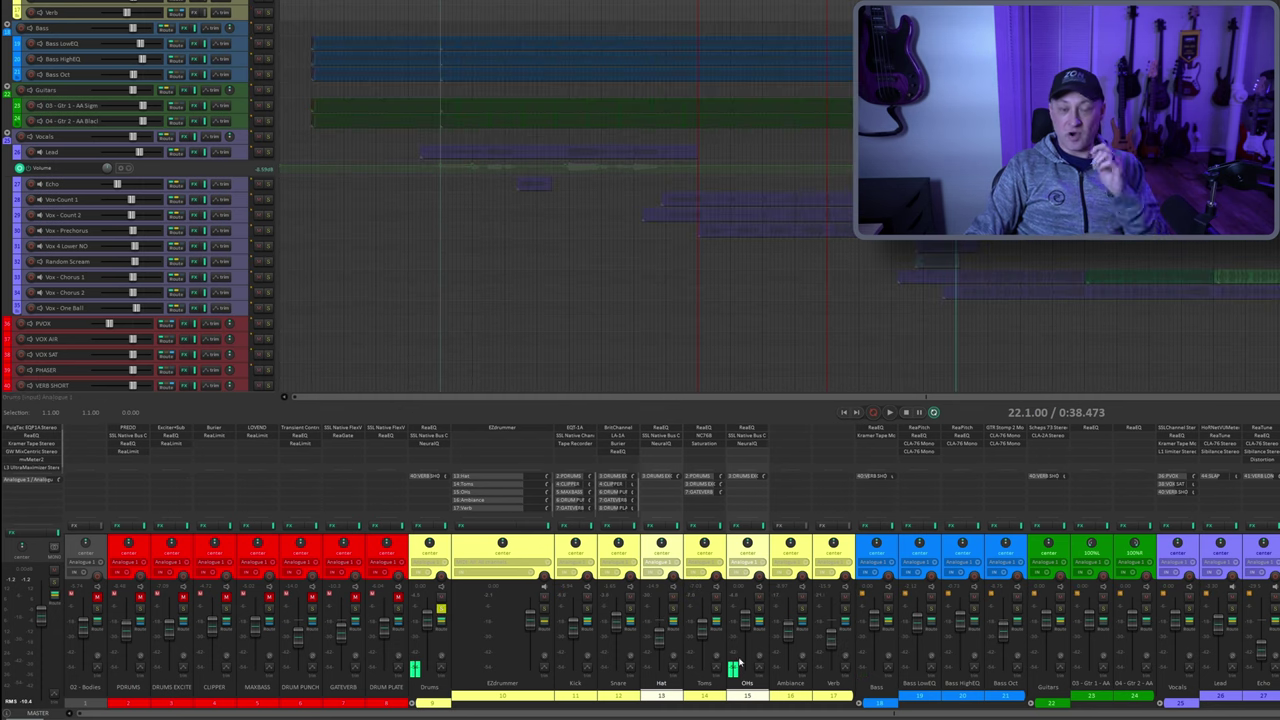
{"action": "left_click", "coordinate": [802, 609]}
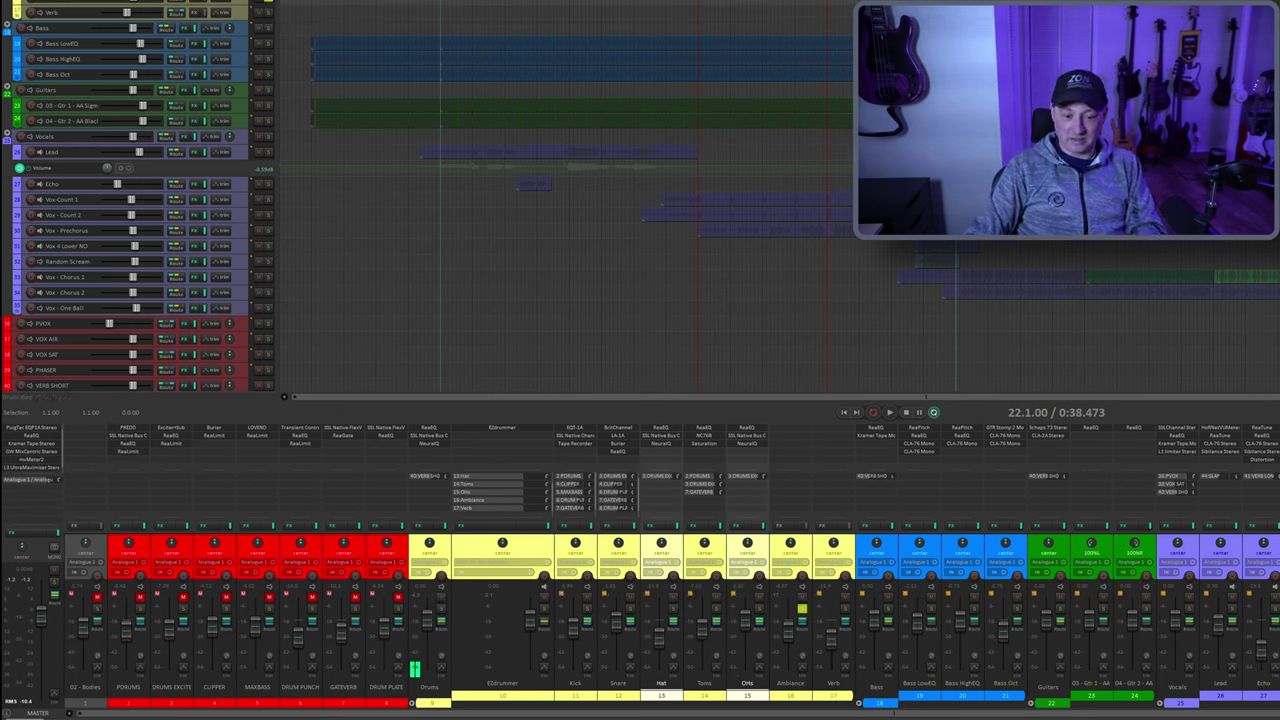
{"action": "key", "text": "space"}
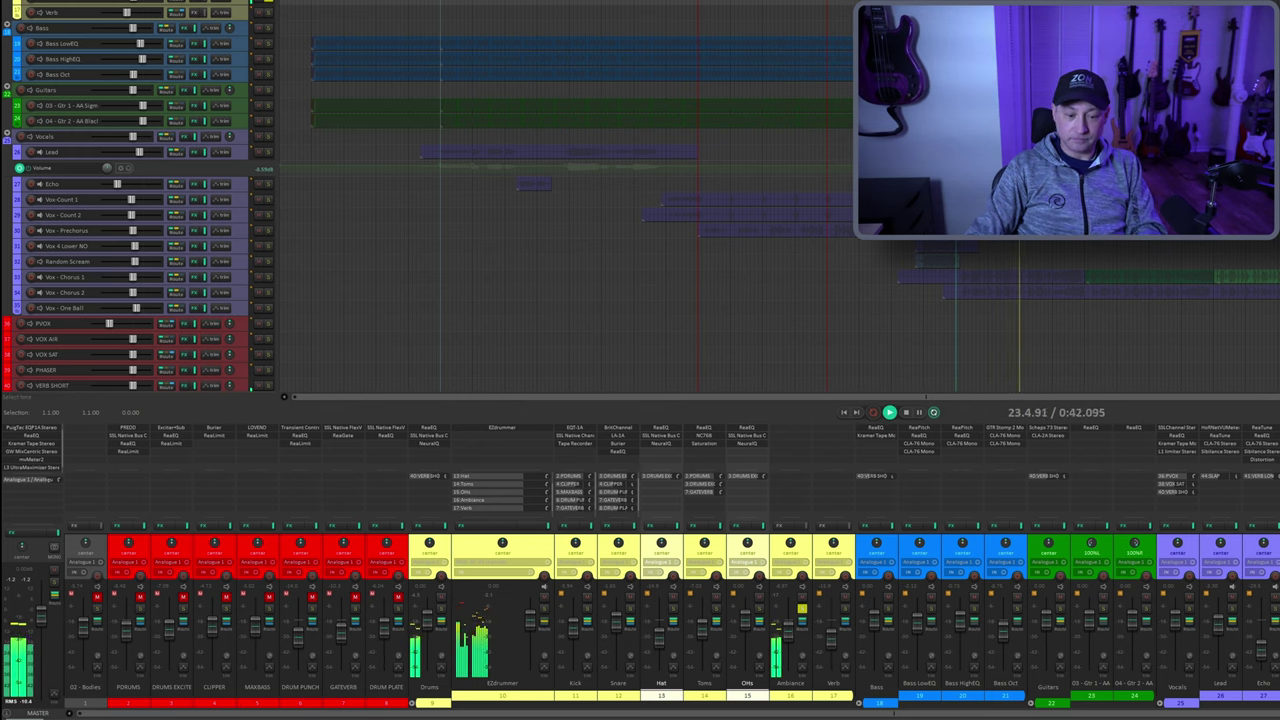
{"action": "key", "text": "space"}
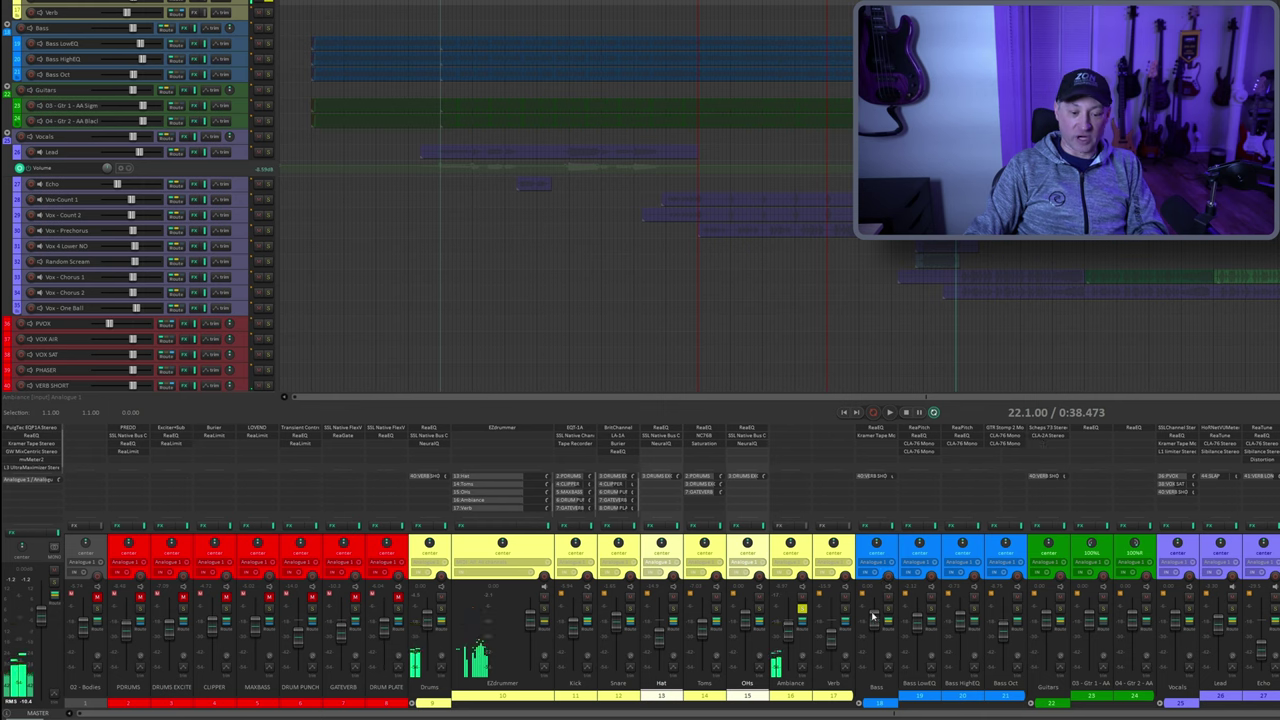
{"action": "key", "text": "space"}
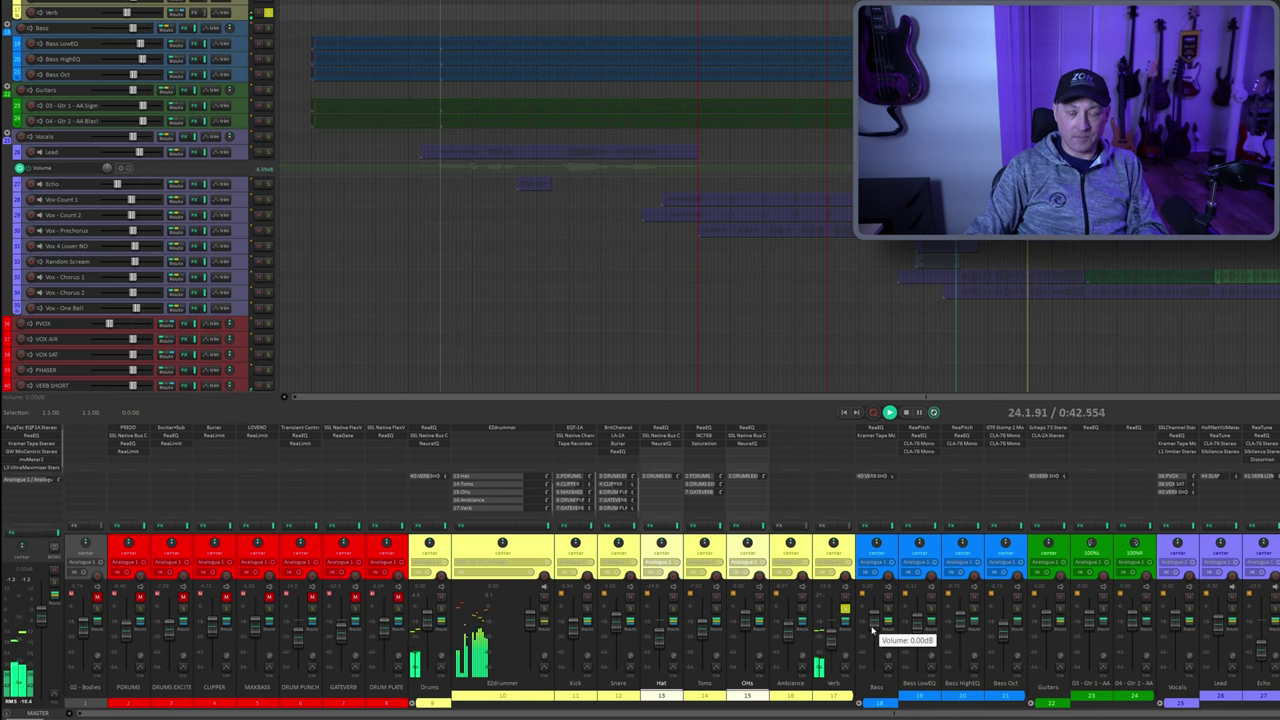
{"action": "key", "text": "space"}
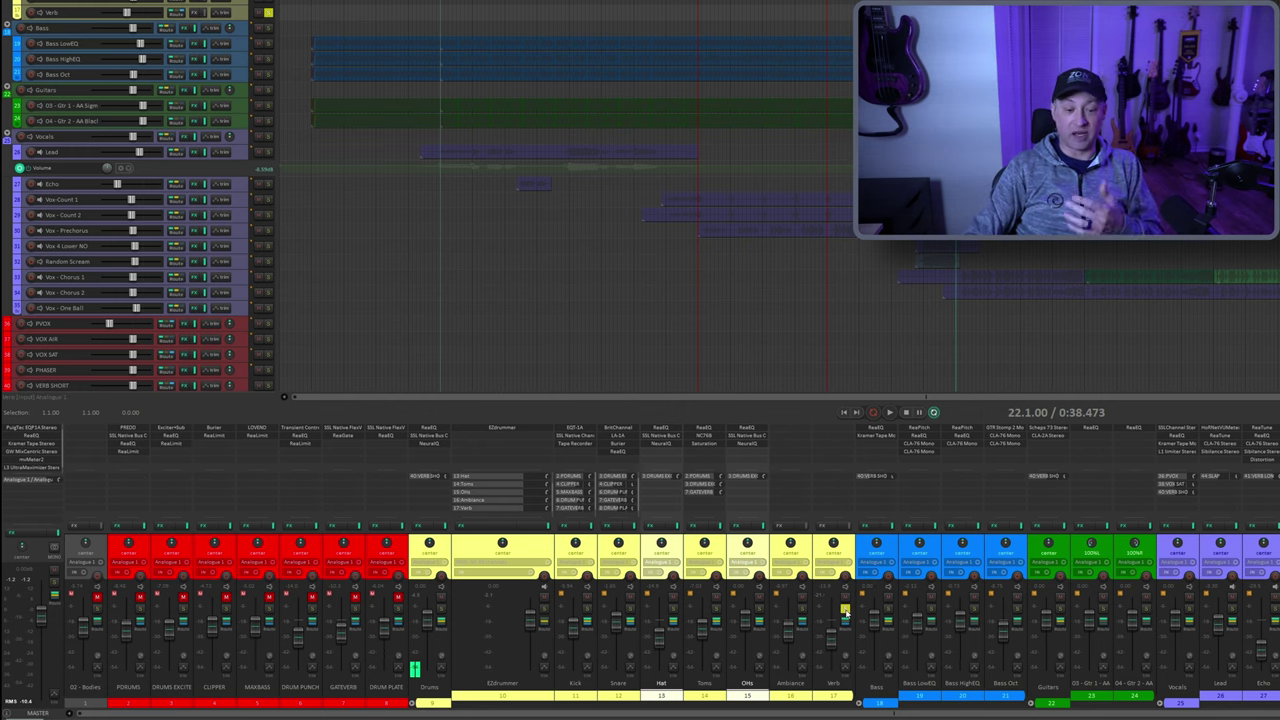
Solo the Toms track in place of the other tracks and open its effects chain
{"action": "left_click", "coordinate": [140, 607]}
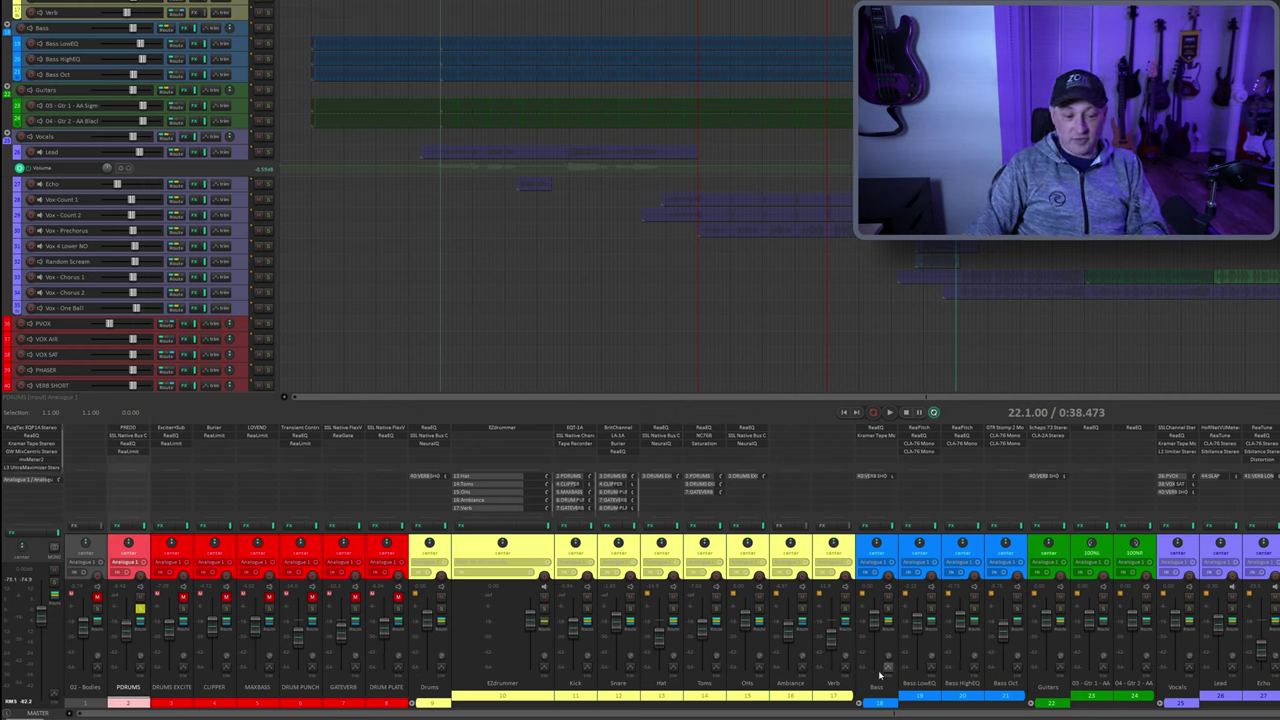
{"action": "left_click", "coordinate": [716, 609]}
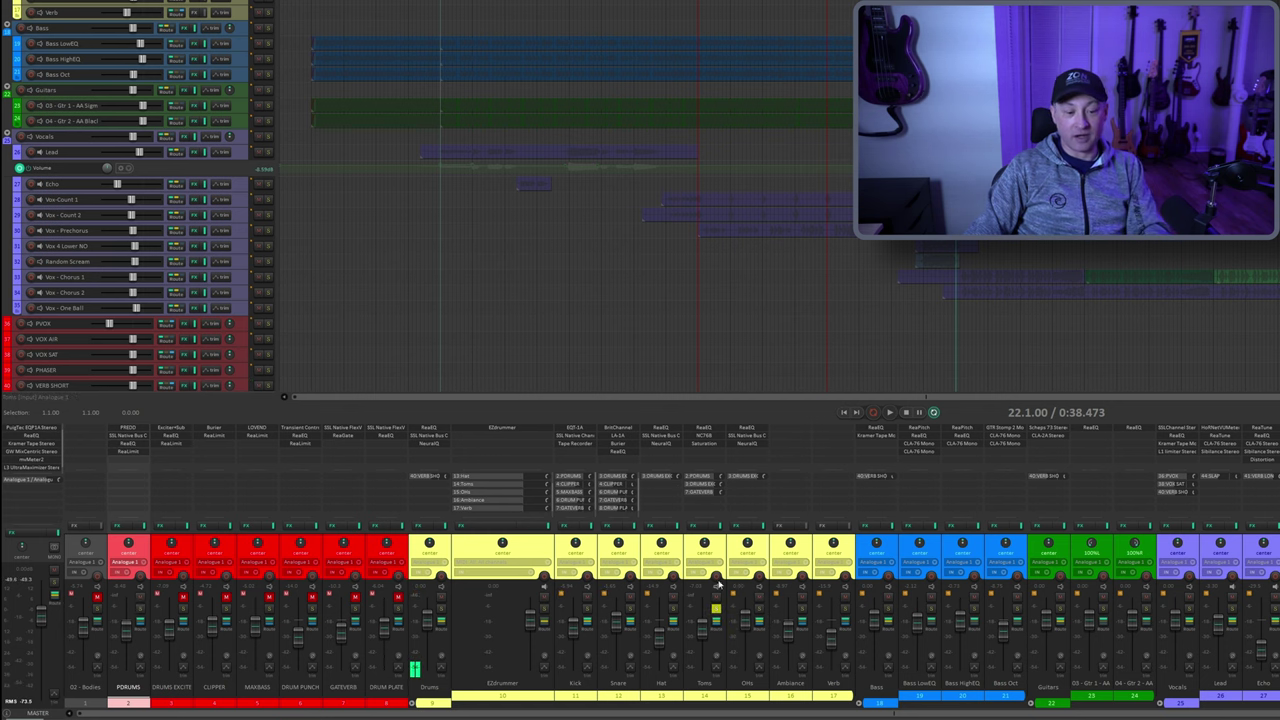
{"action": "left_click", "coordinate": [704, 525]}
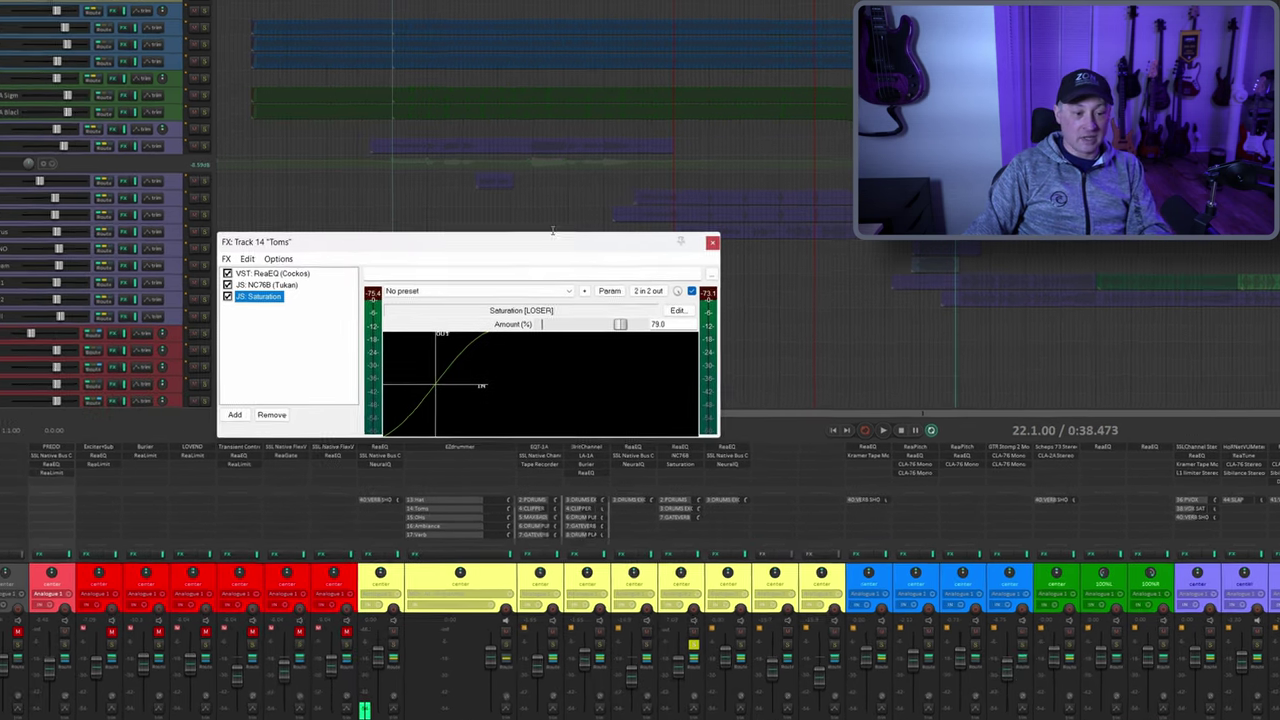
Examine ReaEQ bands 2 and 3, the NC76B compressor and the Saturation effect on the Toms track
{"action": "left_click", "coordinate": [272, 273]}
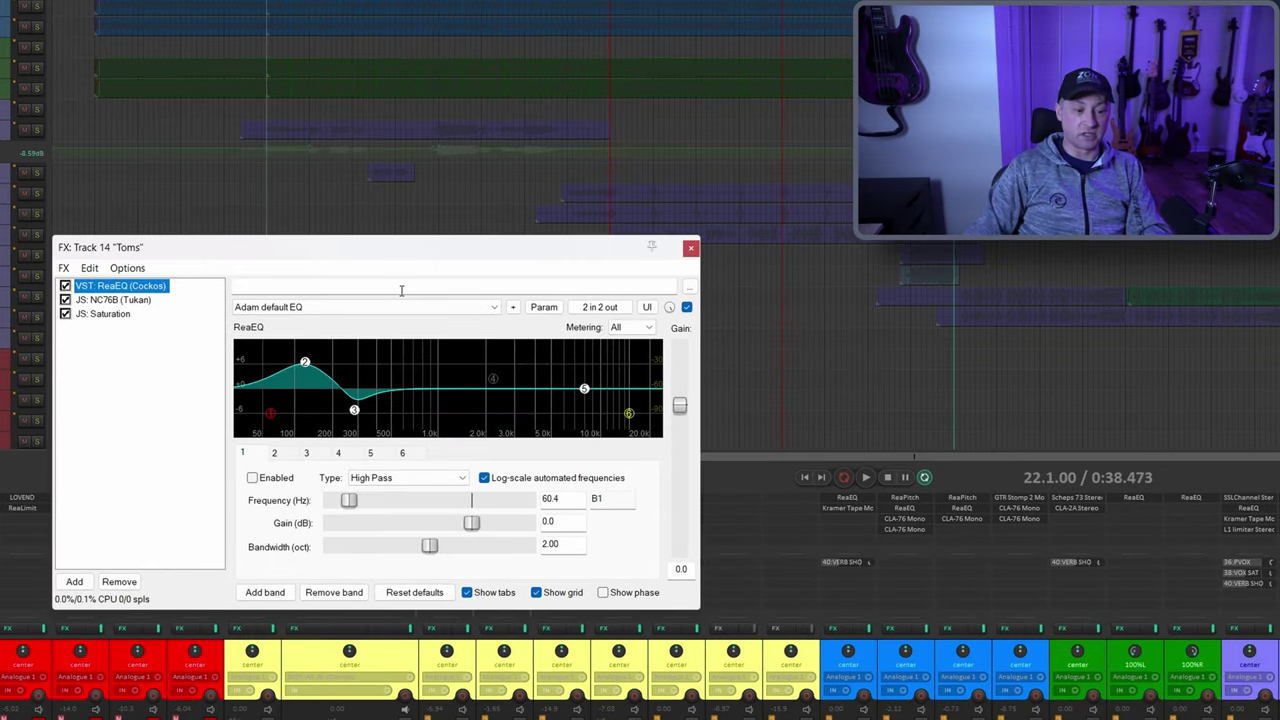
{"action": "mouse_move", "coordinate": [305, 368]}
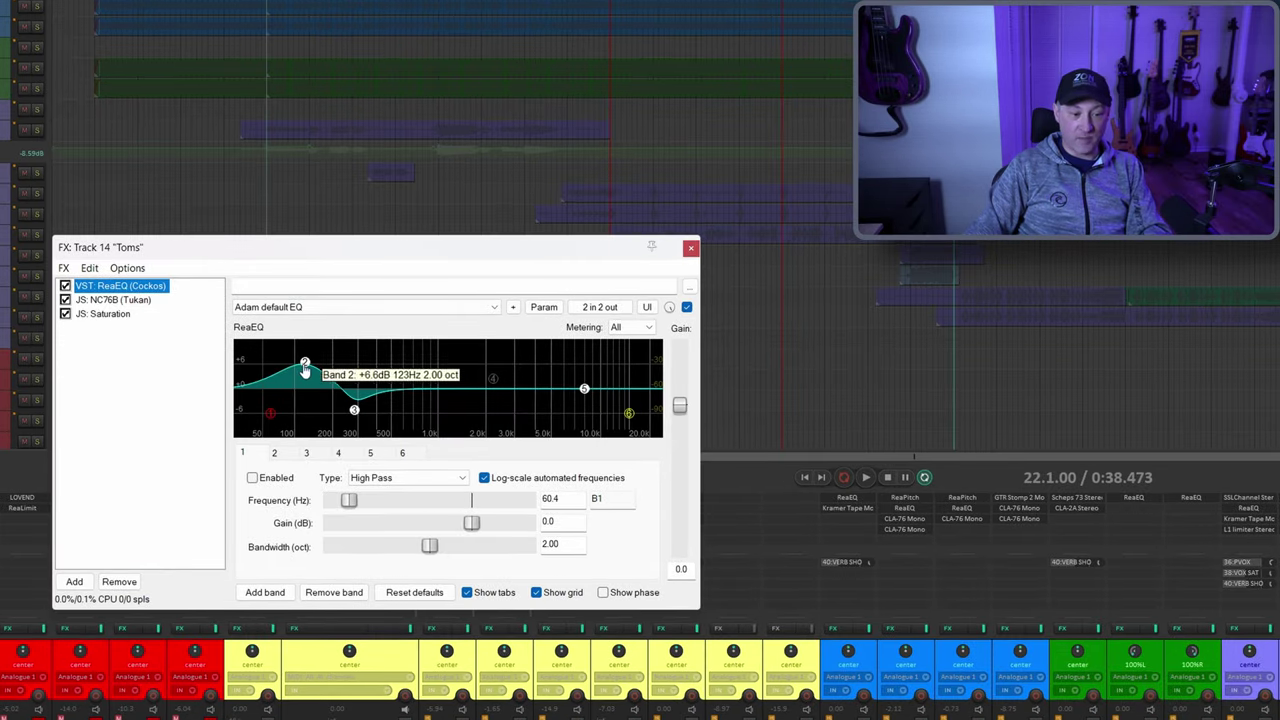
{"action": "left_click", "coordinate": [276, 452]}
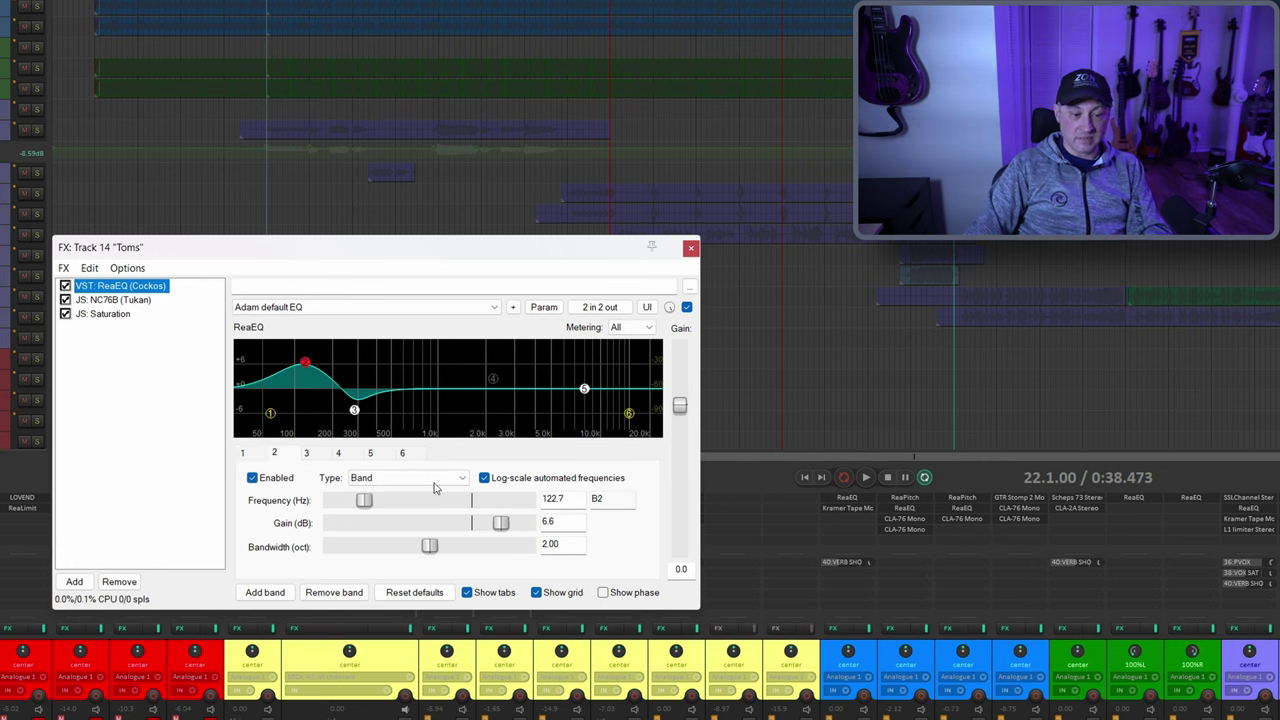
{"action": "left_click", "coordinate": [307, 452]}
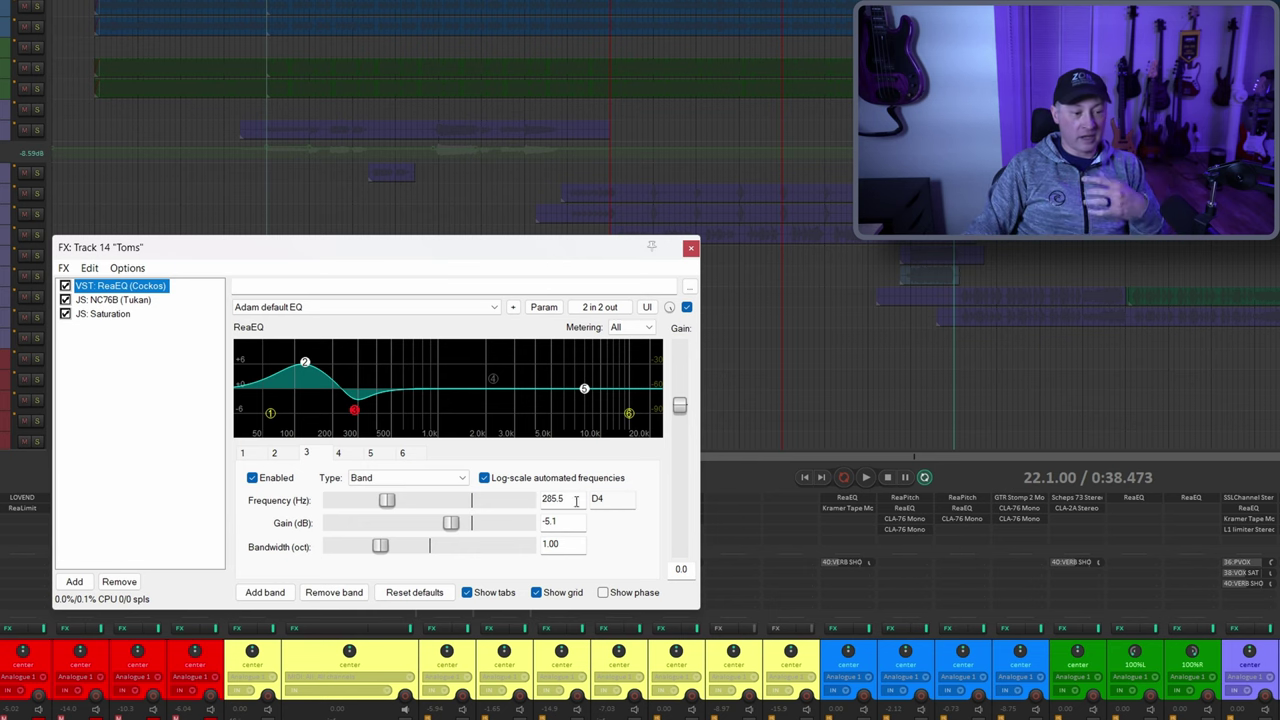
{"action": "left_click", "coordinate": [128, 300]}
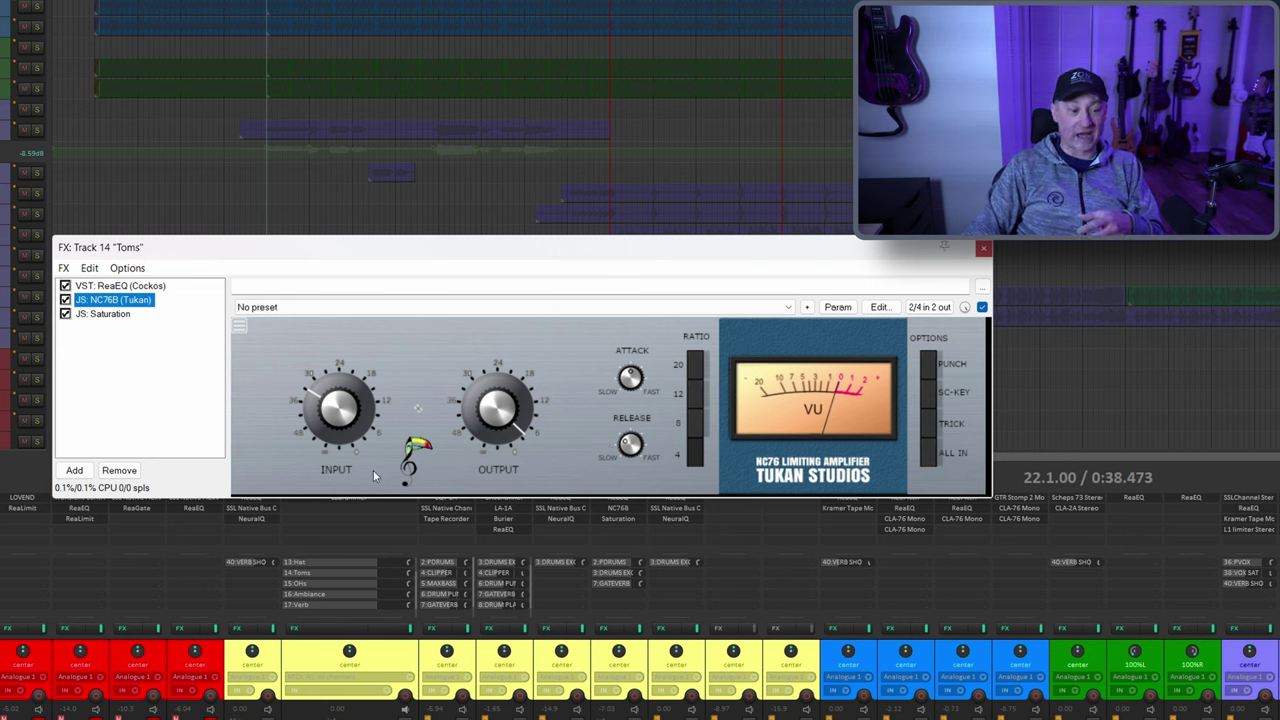
{"action": "left_click", "coordinate": [107, 314]}
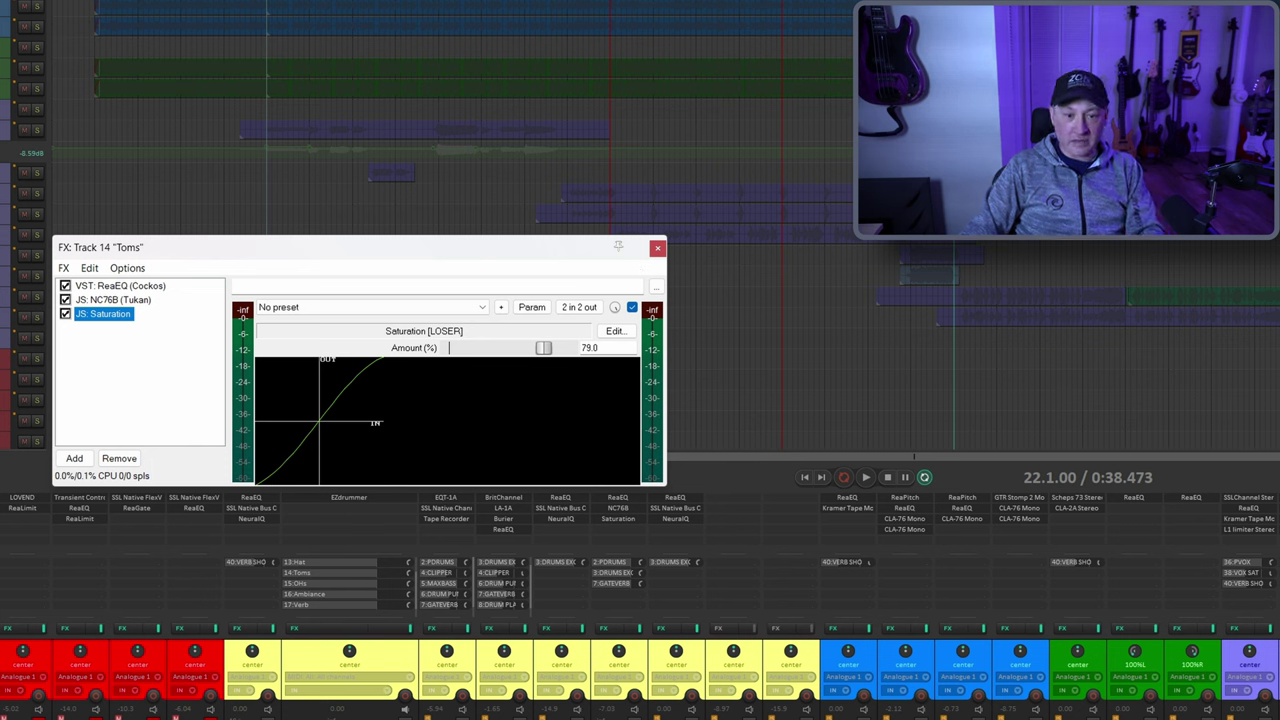
Select the section from 18.1.00 to 22.1.00 and compare the Toms effects chain off and on during playback, leaving it enabled
{"action": "double_click", "coordinate": [840, 2]}
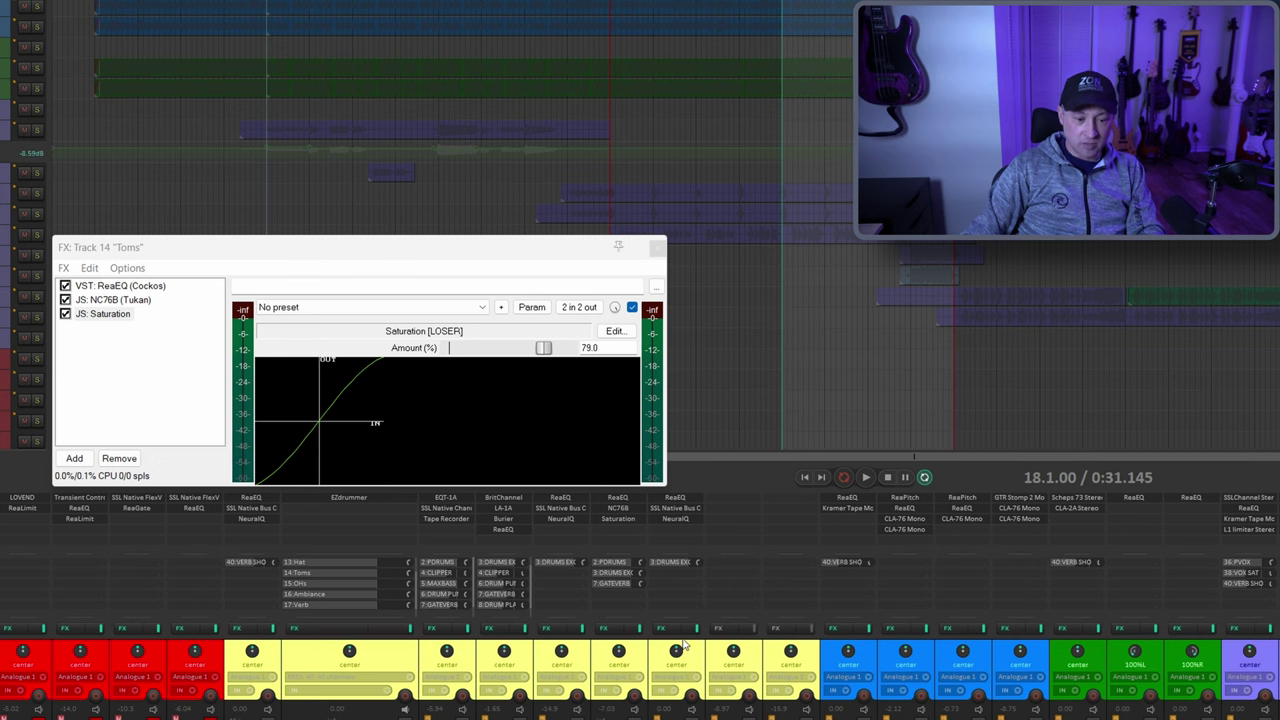
{"action": "left_click_drag", "start_coordinate": [530, 251], "coordinate": [520, 195]}
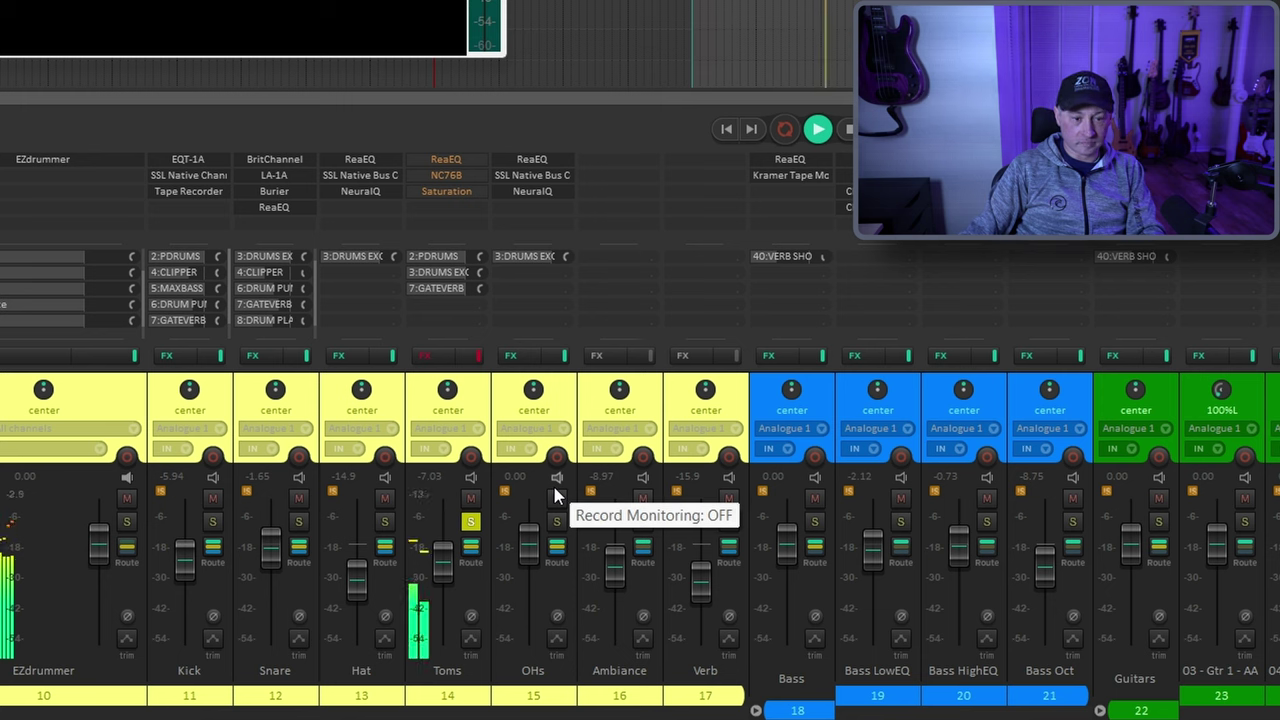
{"action": "key", "text": "space"}
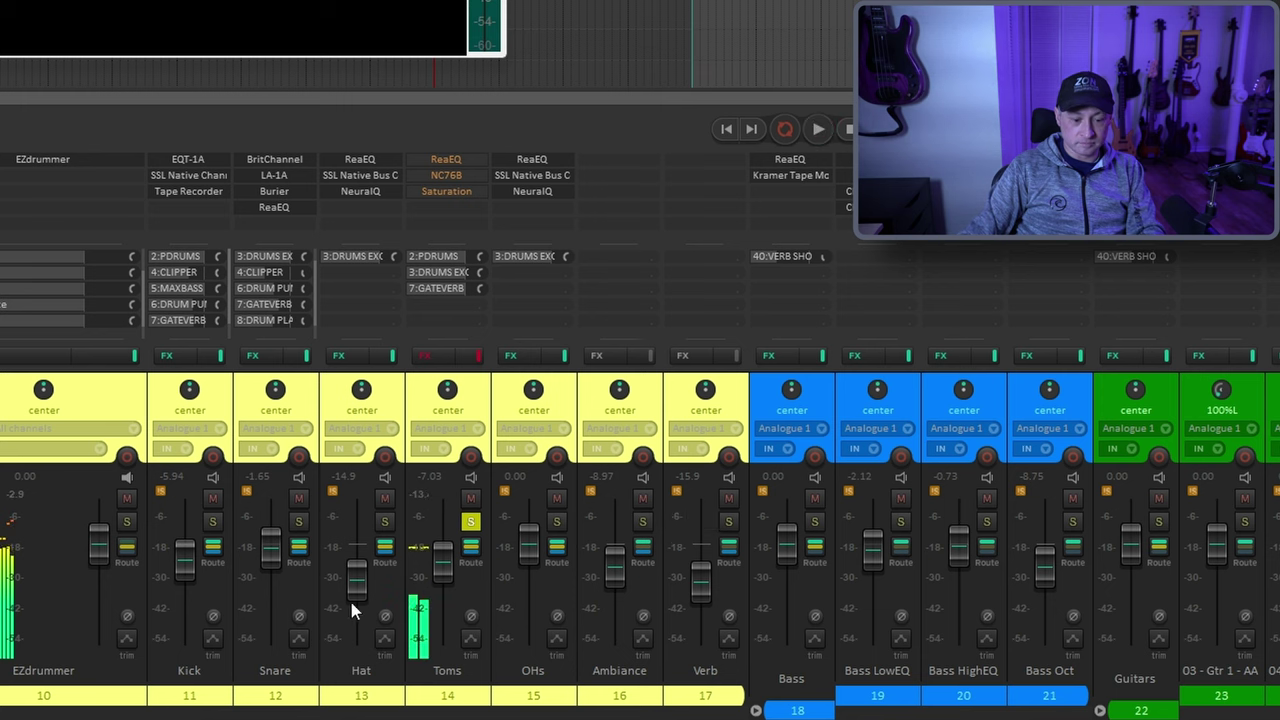
{"action": "left_click", "coordinate": [478, 356]}
{"action": "key", "text": "space"}
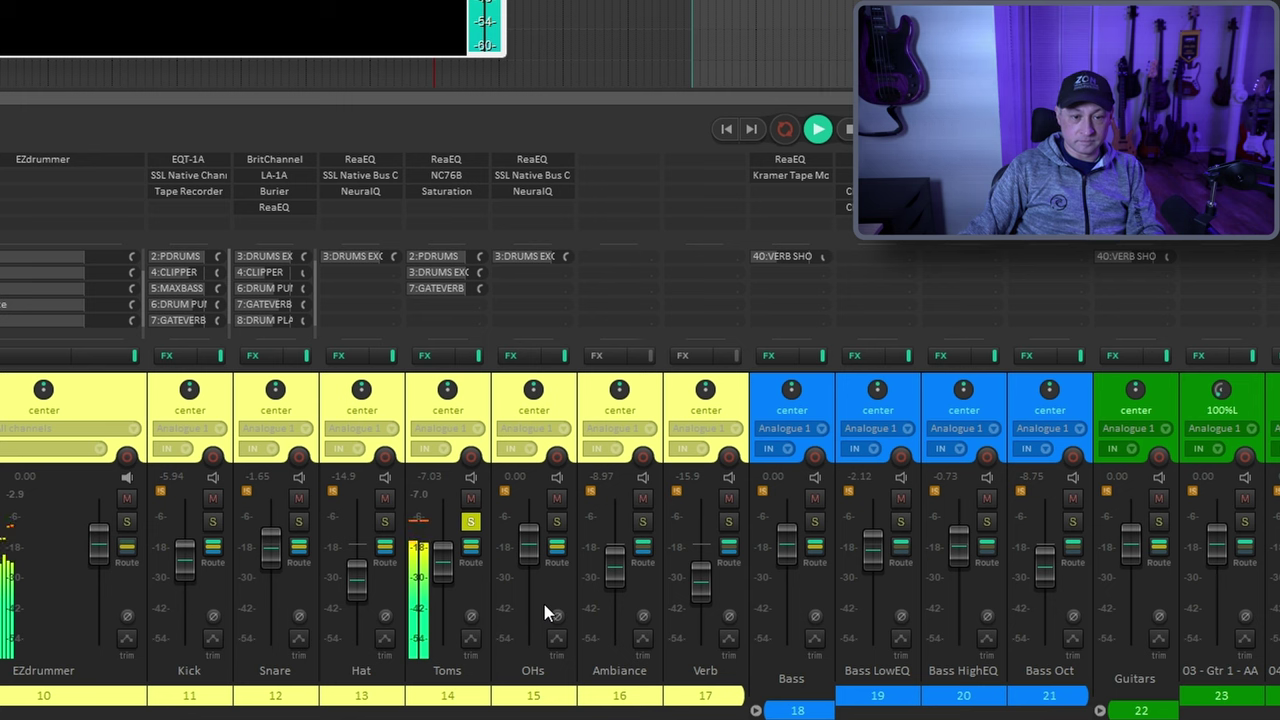
{"action": "key", "text": "space"}
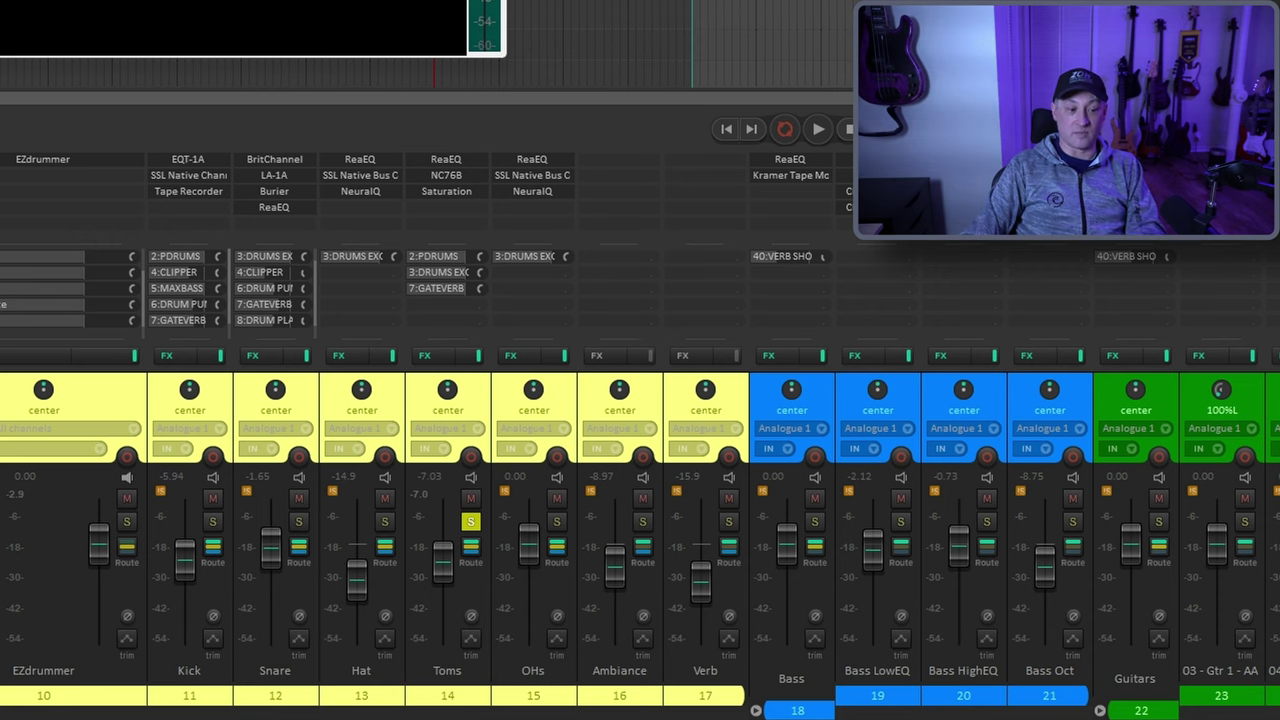
Review the NC76B settings on the Toms track again and close its effects window
{"action": "left_click", "coordinate": [105, 318]}
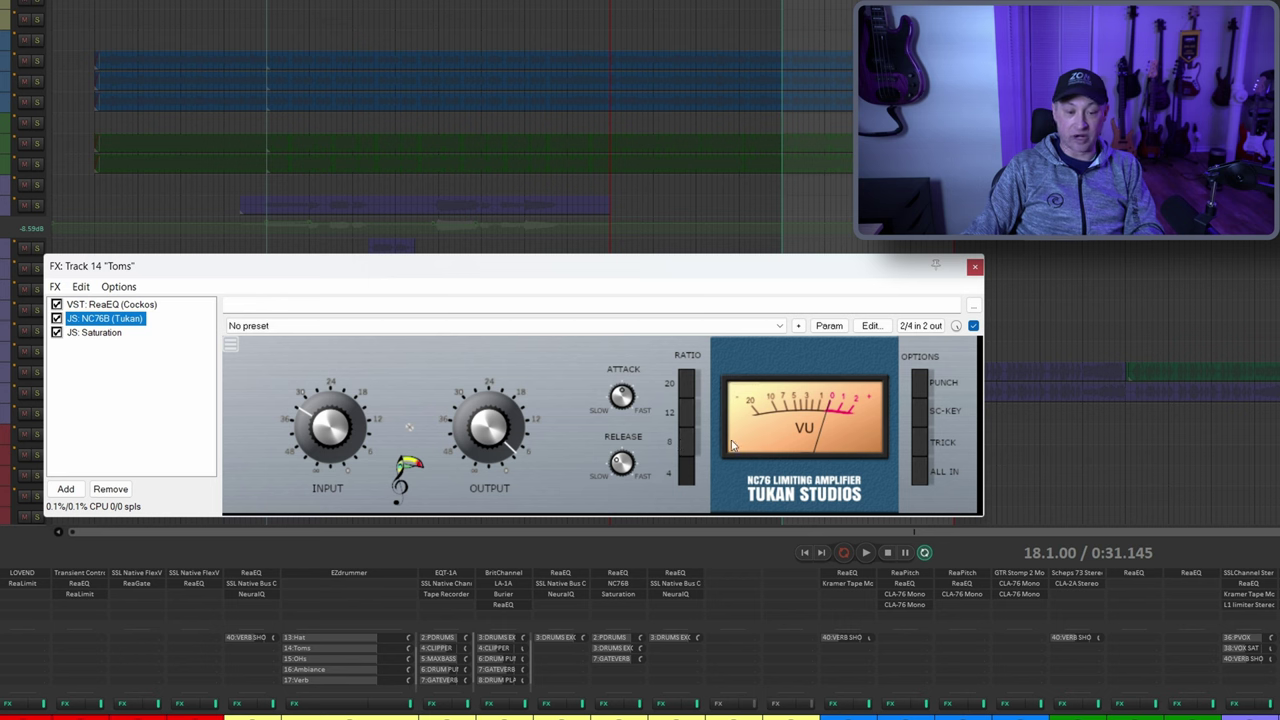
{"action": "key", "text": "space"}
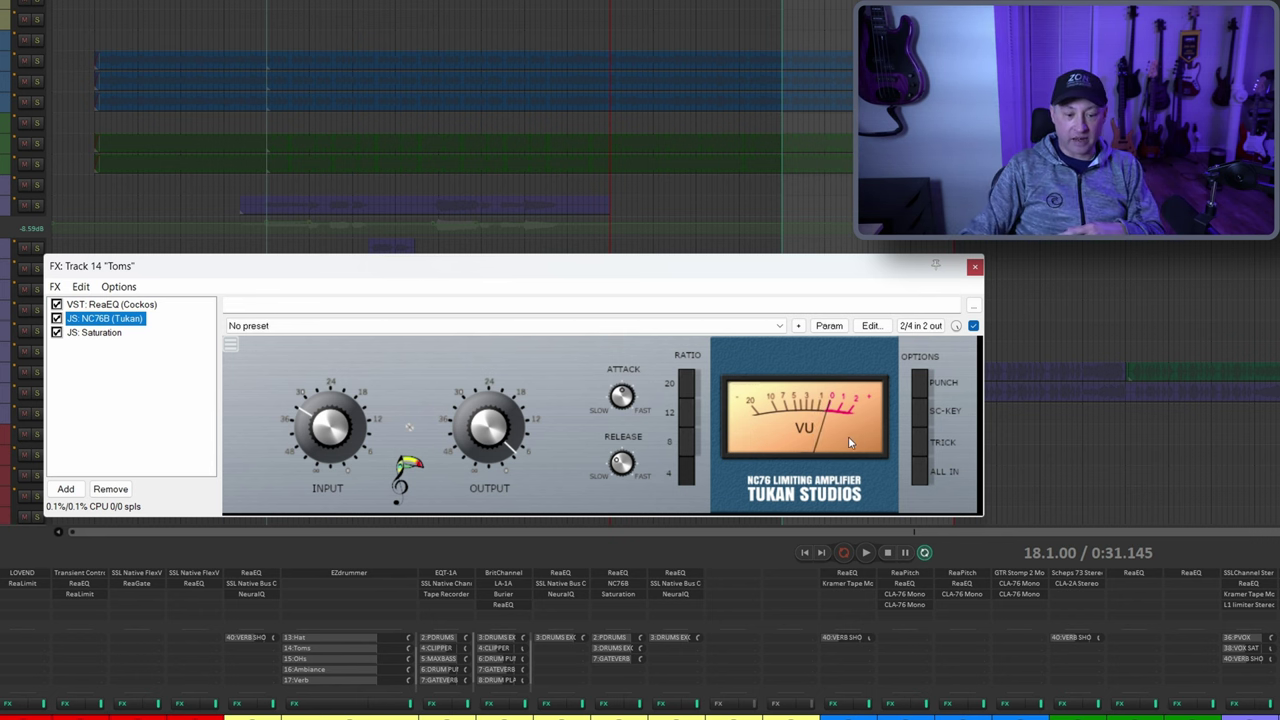
{"action": "left_click", "coordinate": [975, 266]}
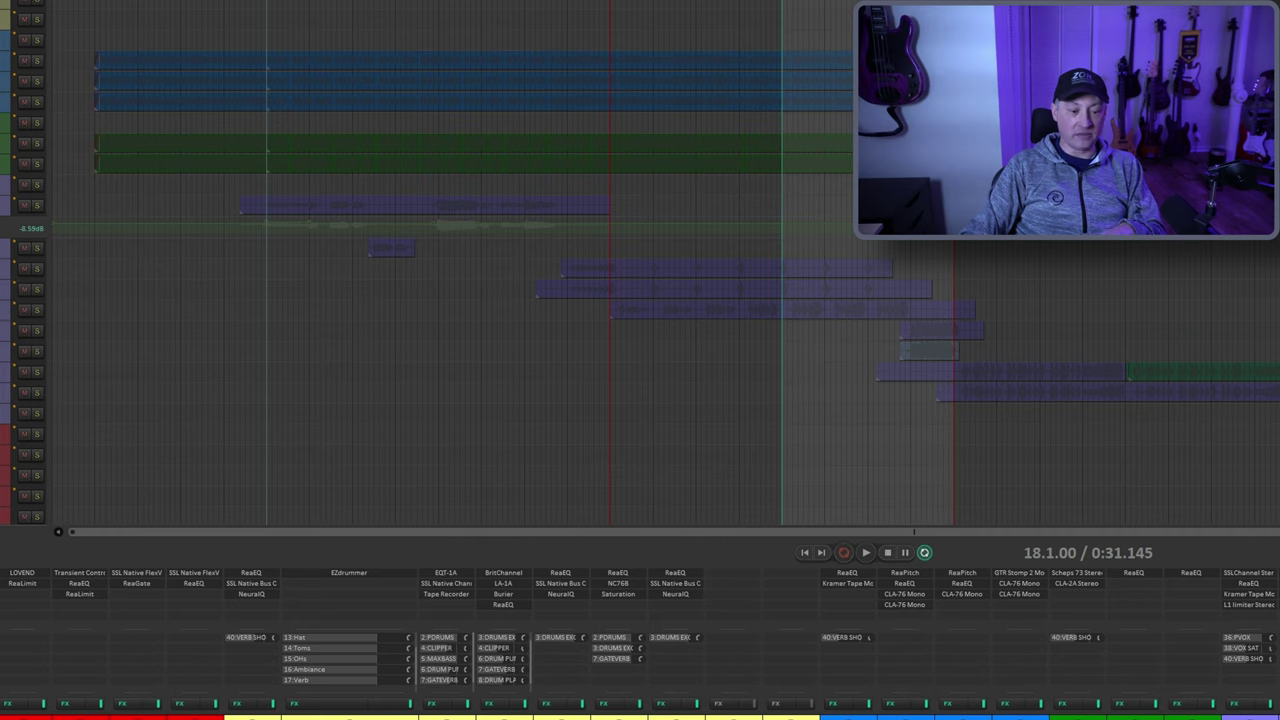
Unsolo the Toms track, unmute the PDRUMS track and open the PDRUMS effects chain
{"action": "left_click", "coordinate": [954, 574]}
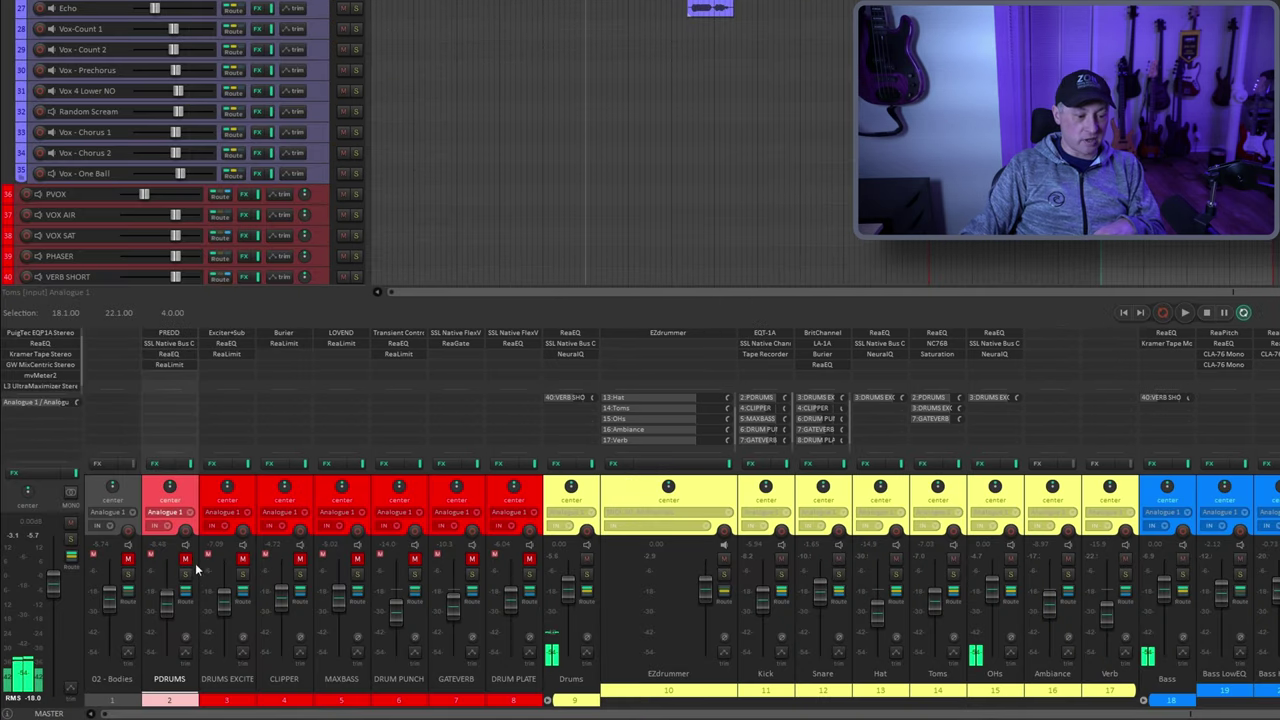
{"action": "left_click", "coordinate": [186, 560]}
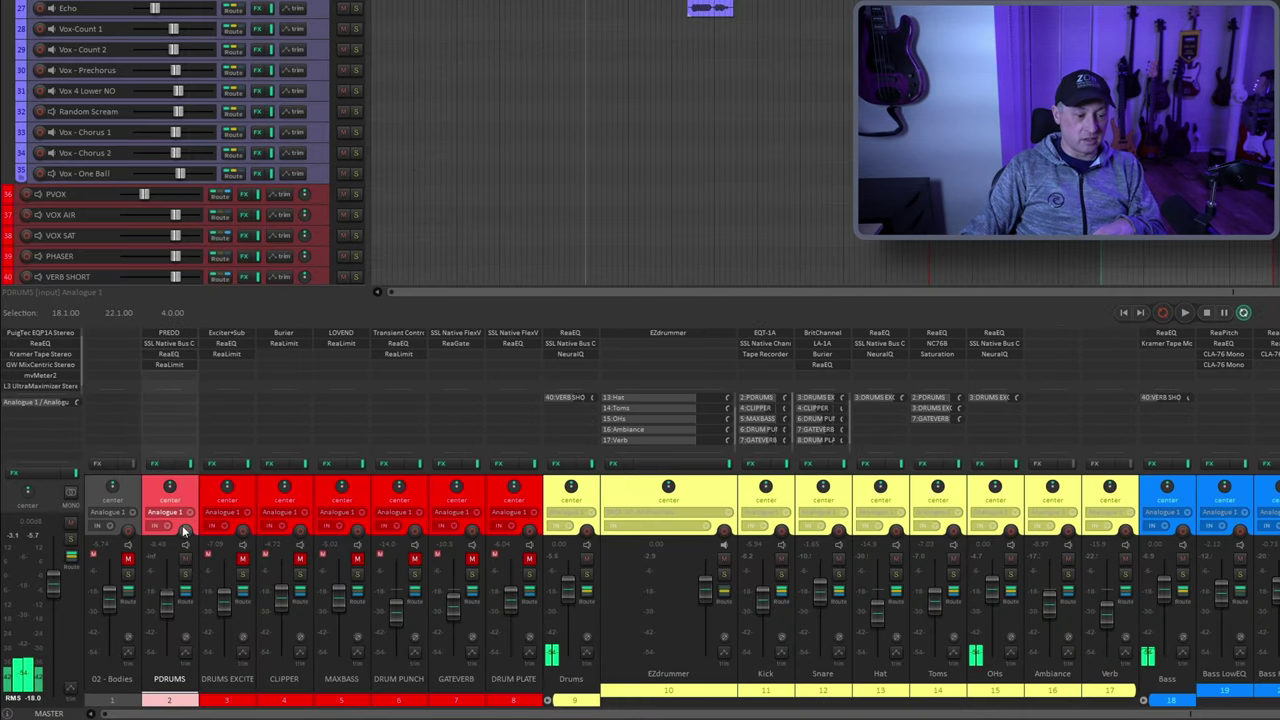
{"action": "left_click", "coordinate": [161, 462]}
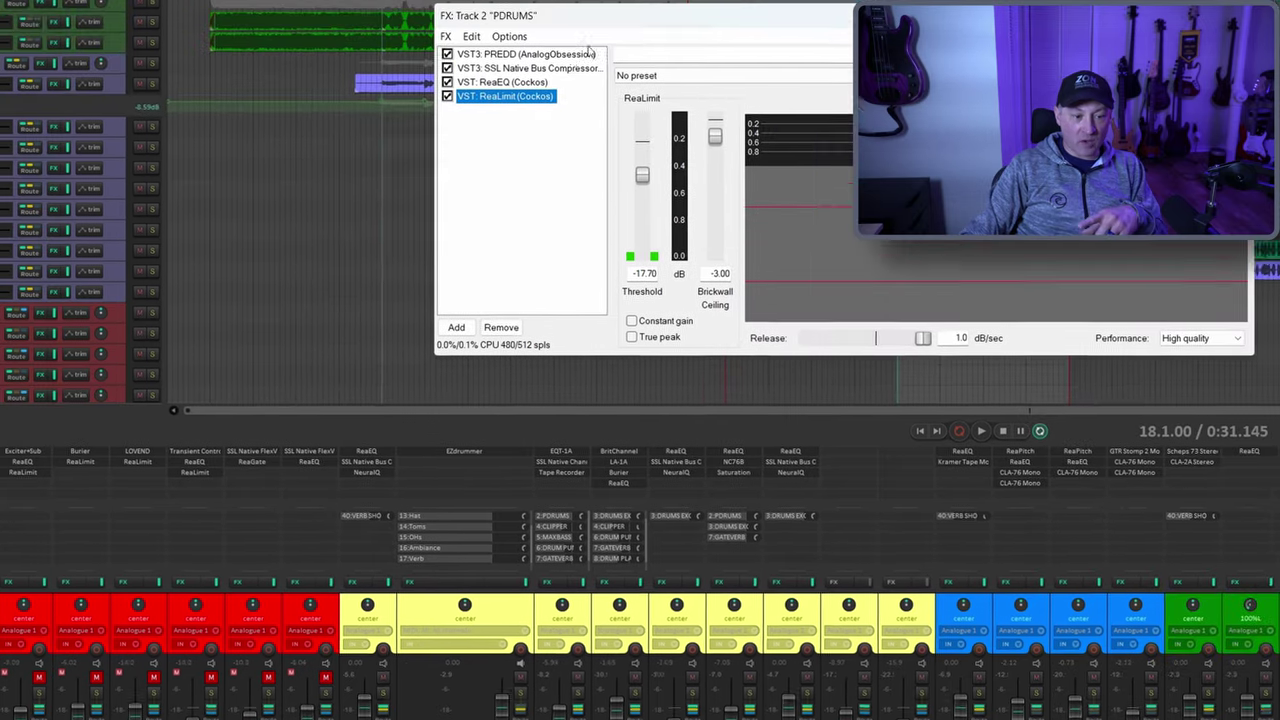
Examine the PREDD preamp, the SSL Native Bus Compressor and the ReaEQ high pass and low pass bands on PDRUMS
{"action": "left_click", "coordinate": [588, 53]}
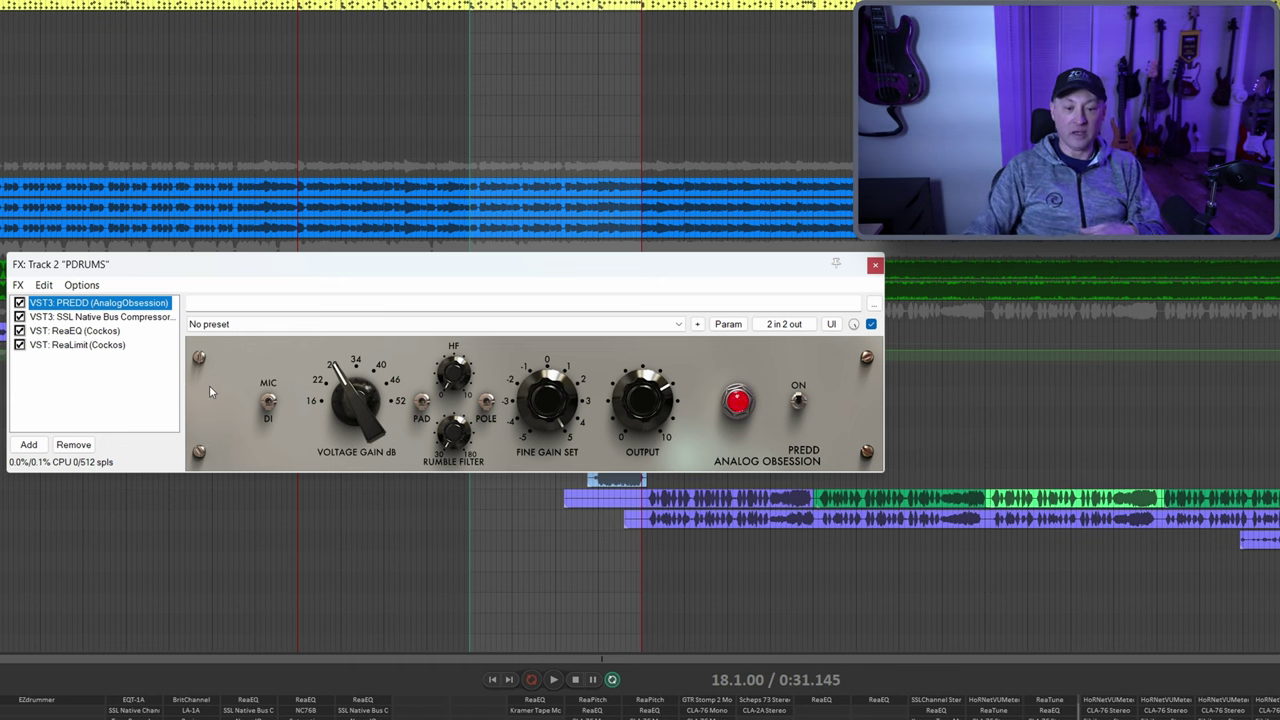
{"action": "mouse_move", "coordinate": [312, 445]}
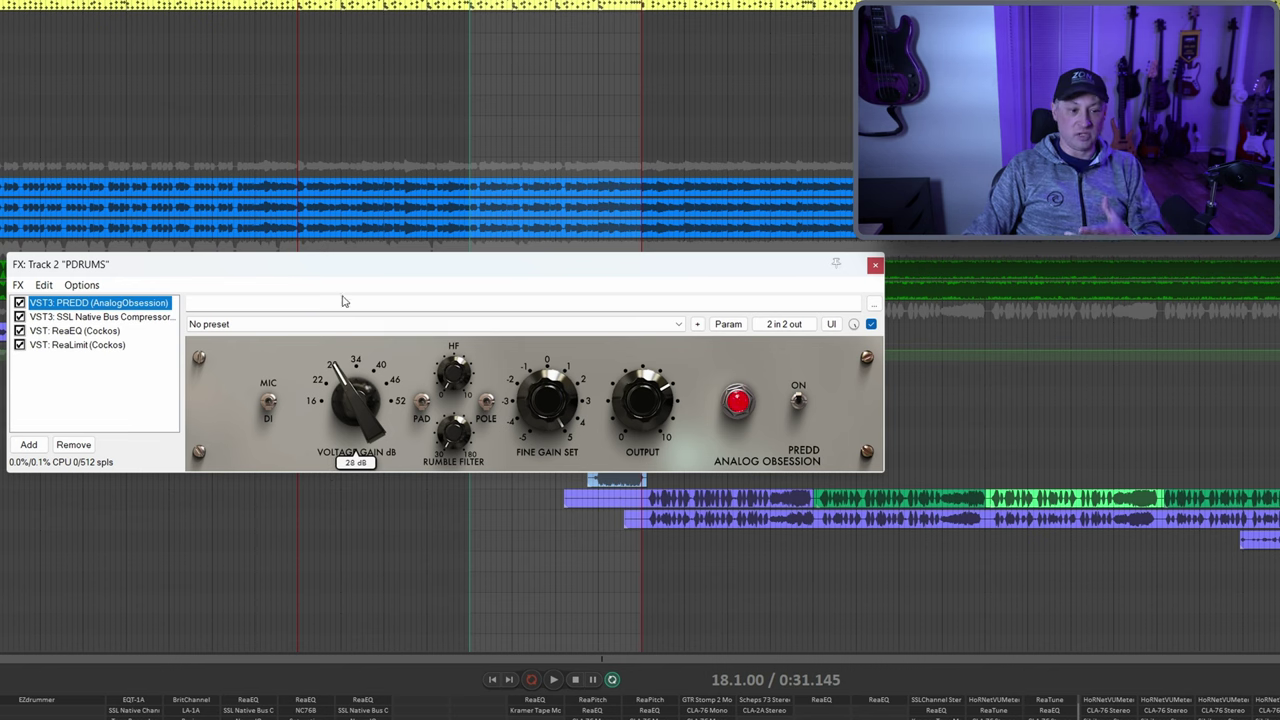
{"action": "left_click", "coordinate": [125, 318]}
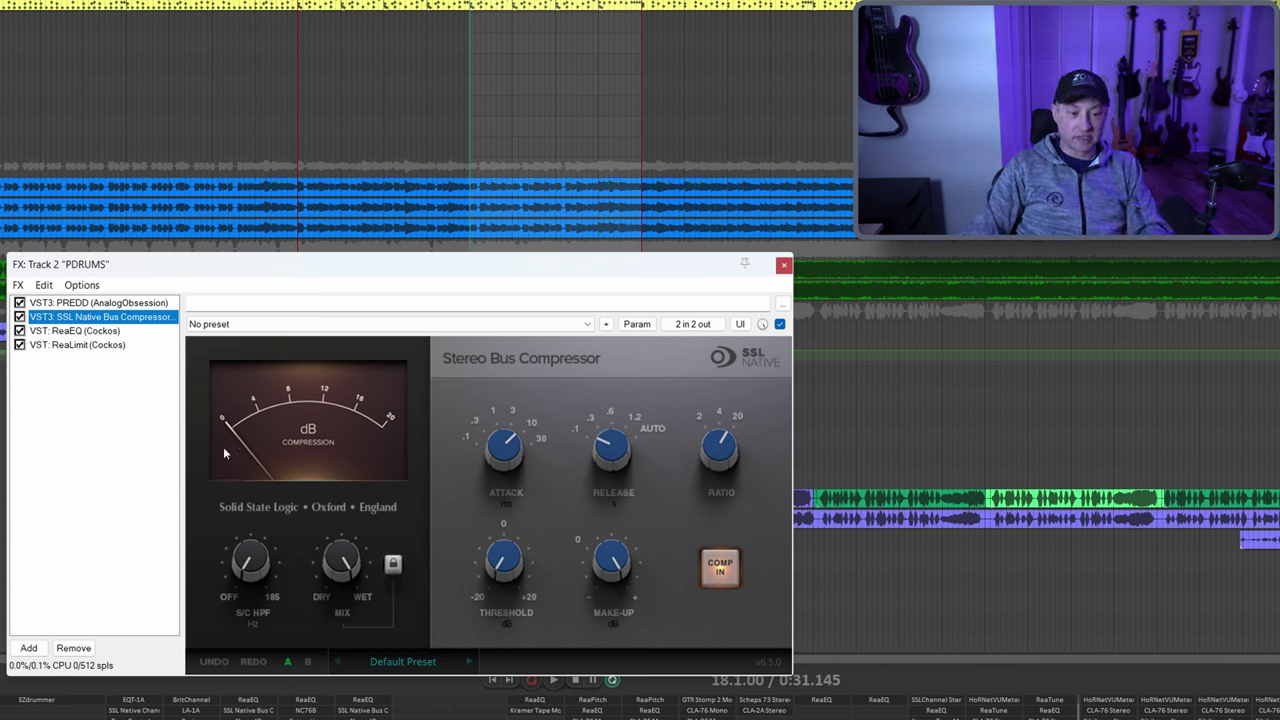
{"action": "left_click", "coordinate": [93, 333]}
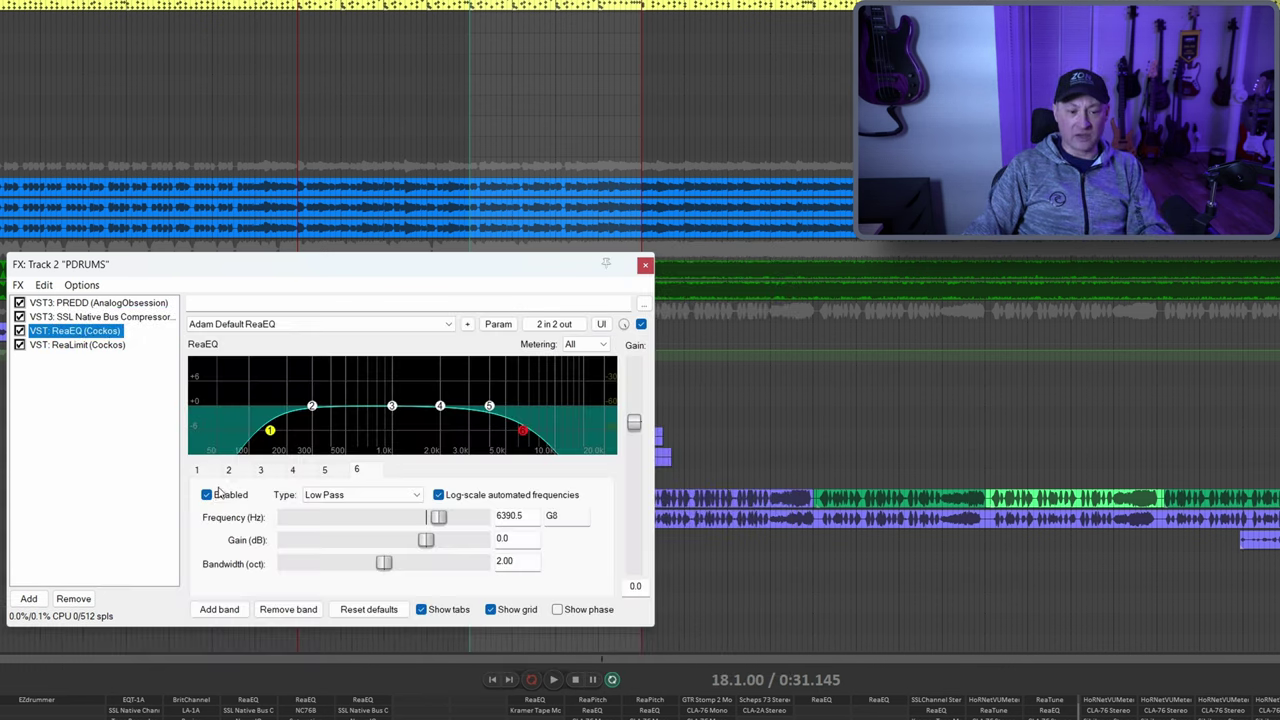
{"action": "left_click", "coordinate": [197, 470]}
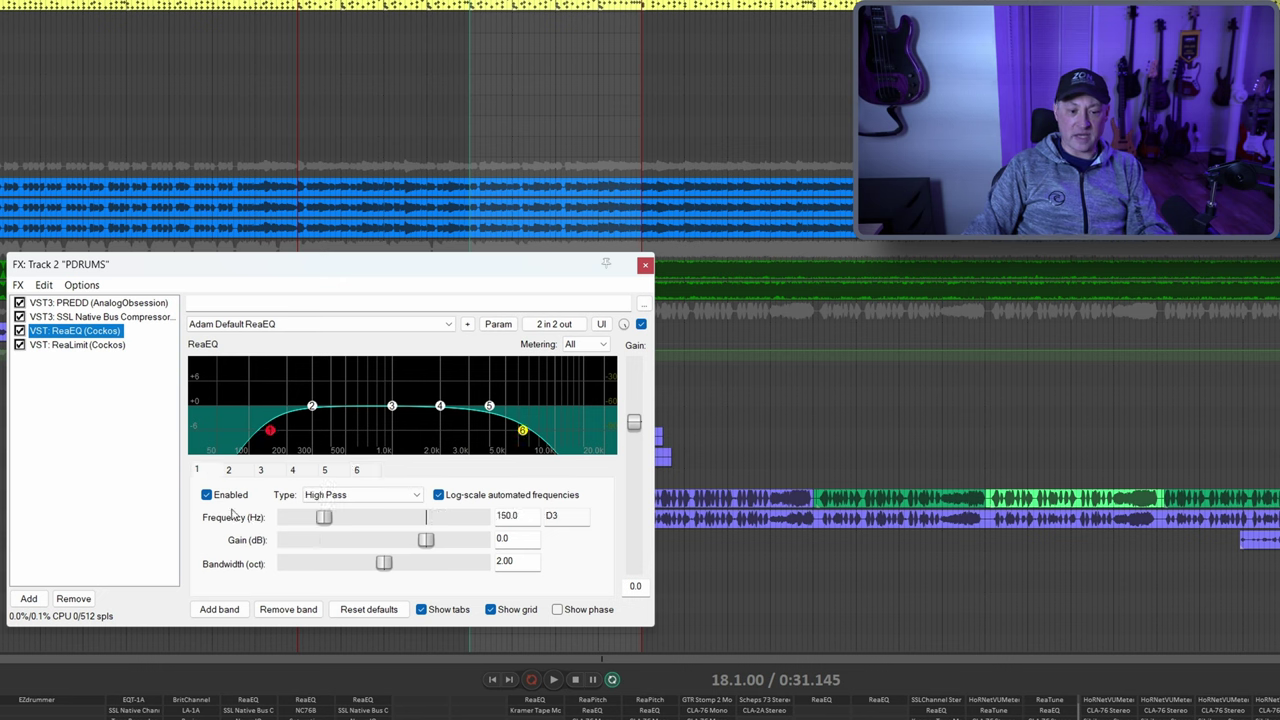
{"action": "left_click", "coordinate": [356, 470]}
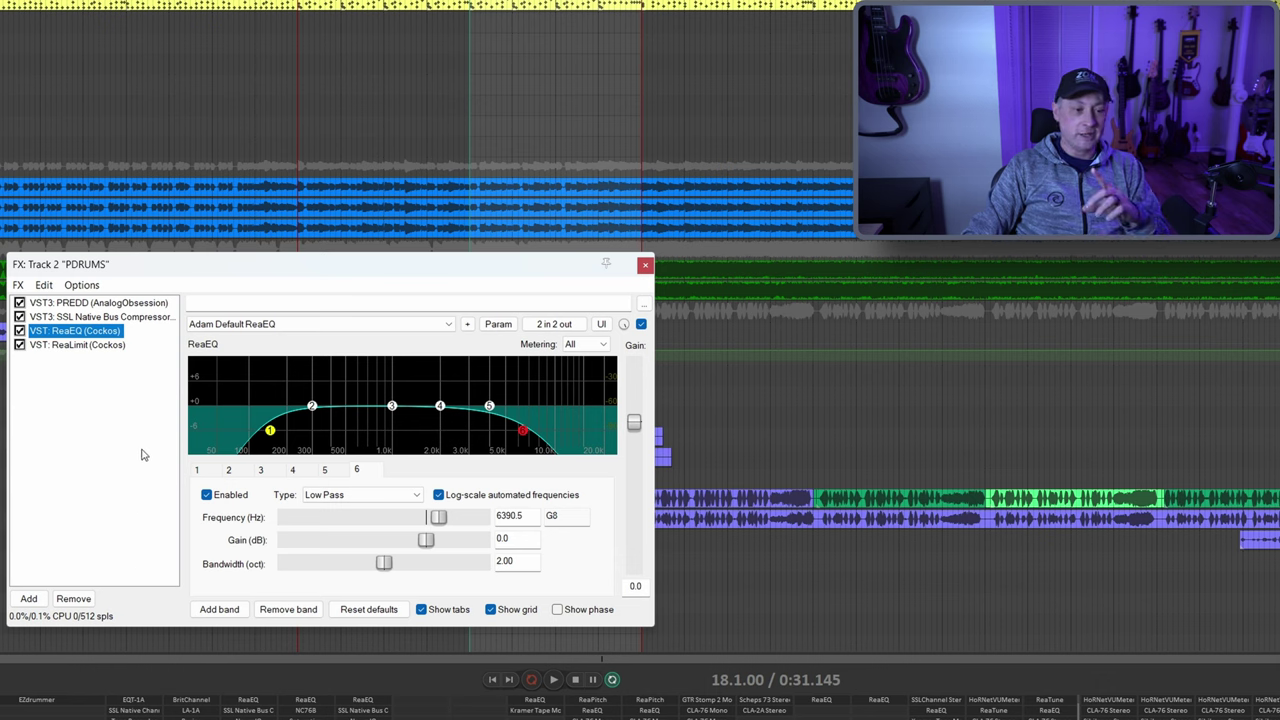
Check the ReaLimit settings on PDRUMS and compare the drums with PDRUMS unmuted and muted during playback, leaving the bus unmuted
{"action": "left_click", "coordinate": [110, 345]}
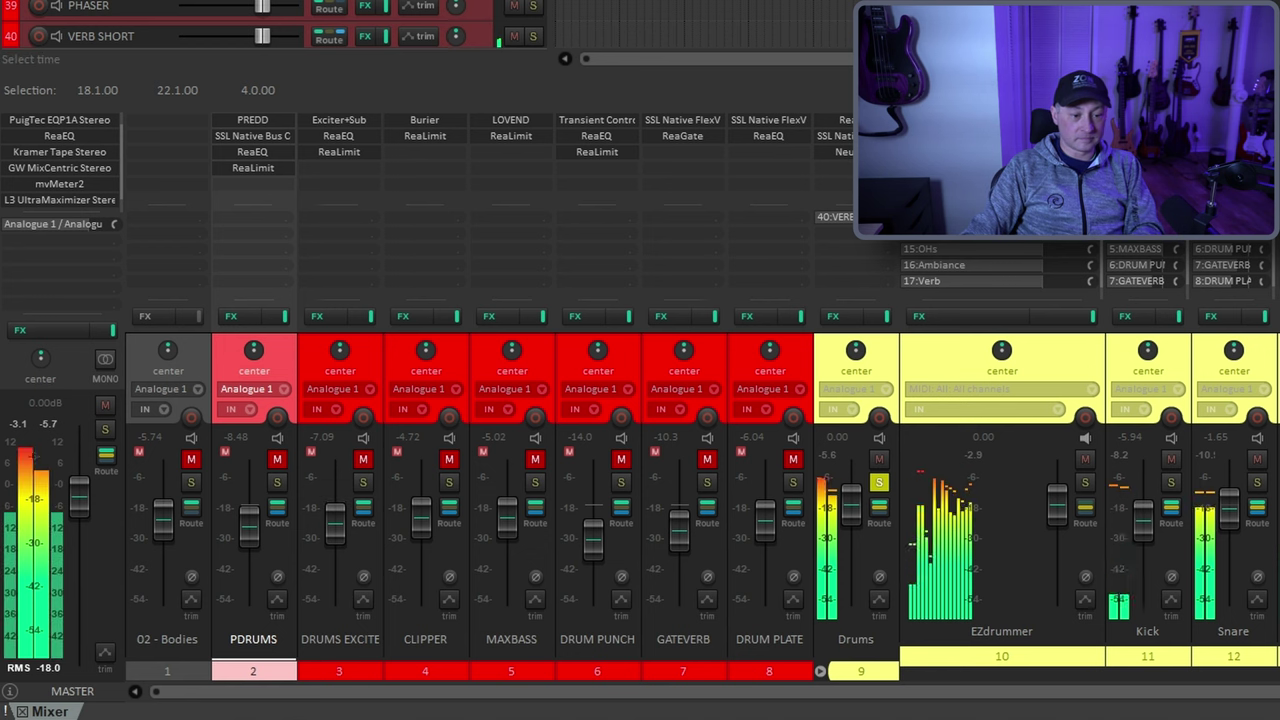
{"action": "left_click", "coordinate": [278, 460]}
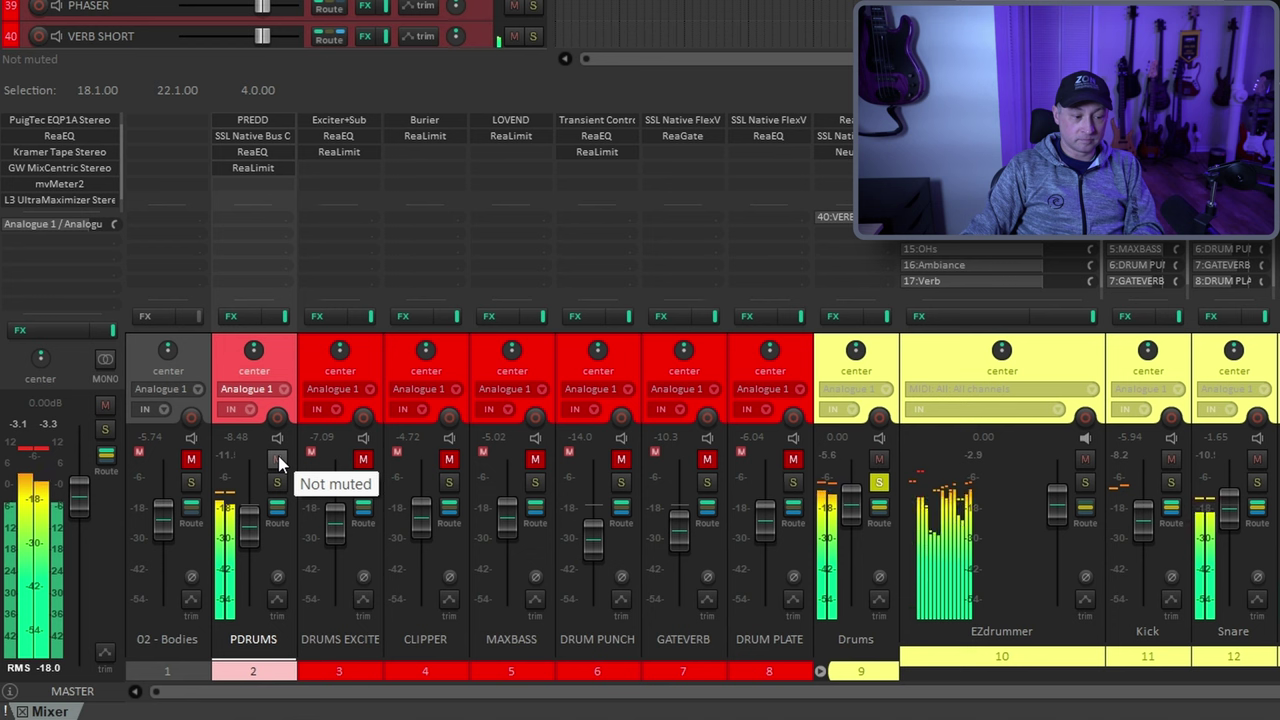
{"action": "left_click", "coordinate": [278, 460]}
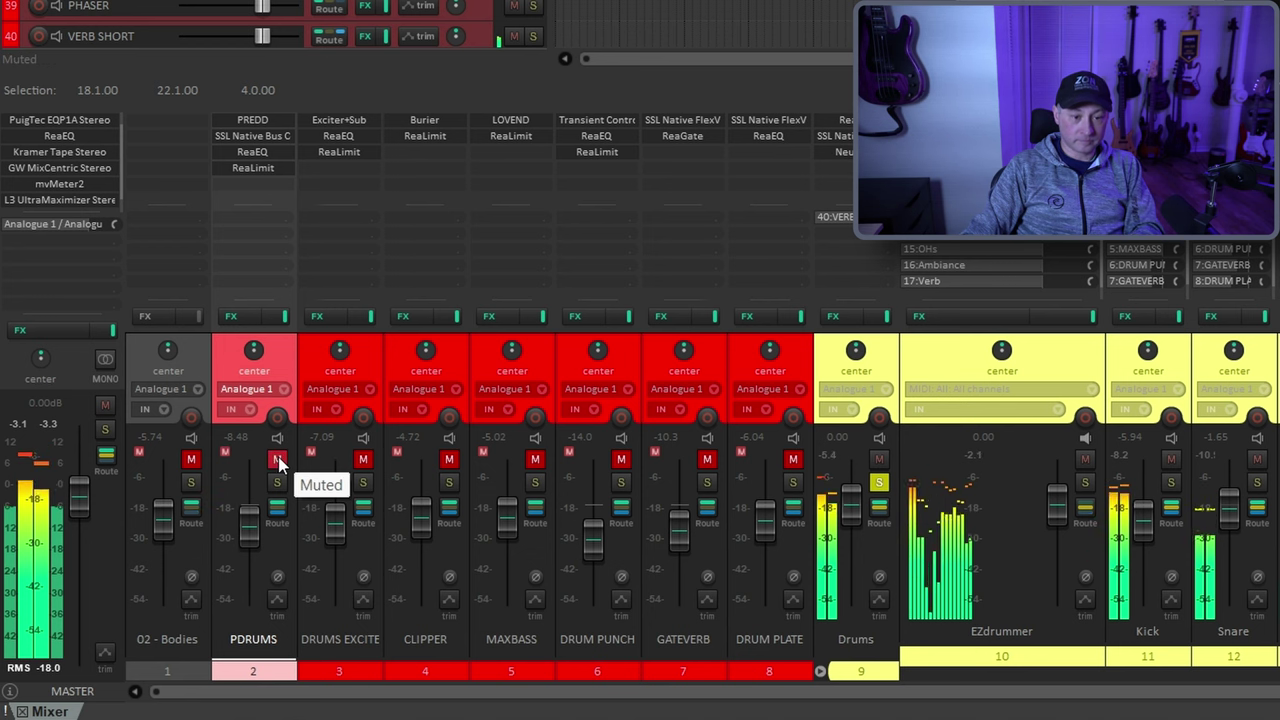
{"action": "left_click", "coordinate": [278, 459]}
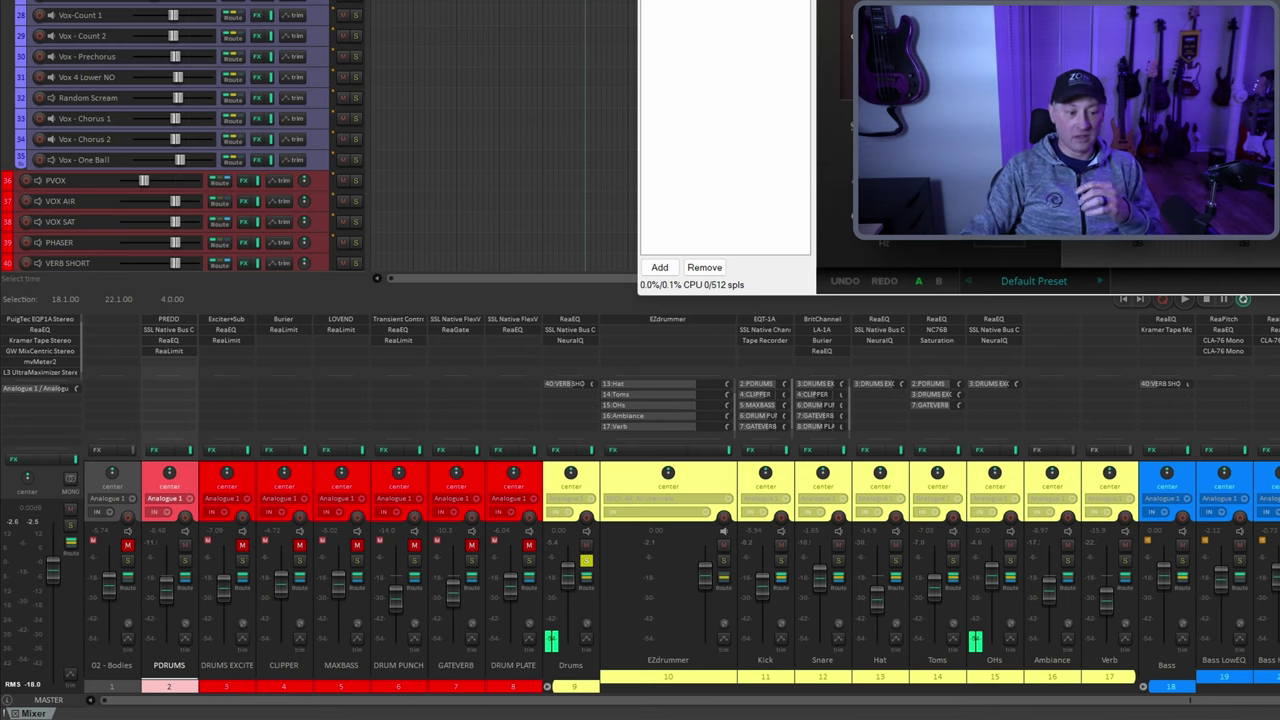
Open the DRUMS EXCITER effects chain and examine Exciter+Sub, the ReaEQ high pass and low pass bands, and ReaLimit
{"action": "key", "text": "Escape"}
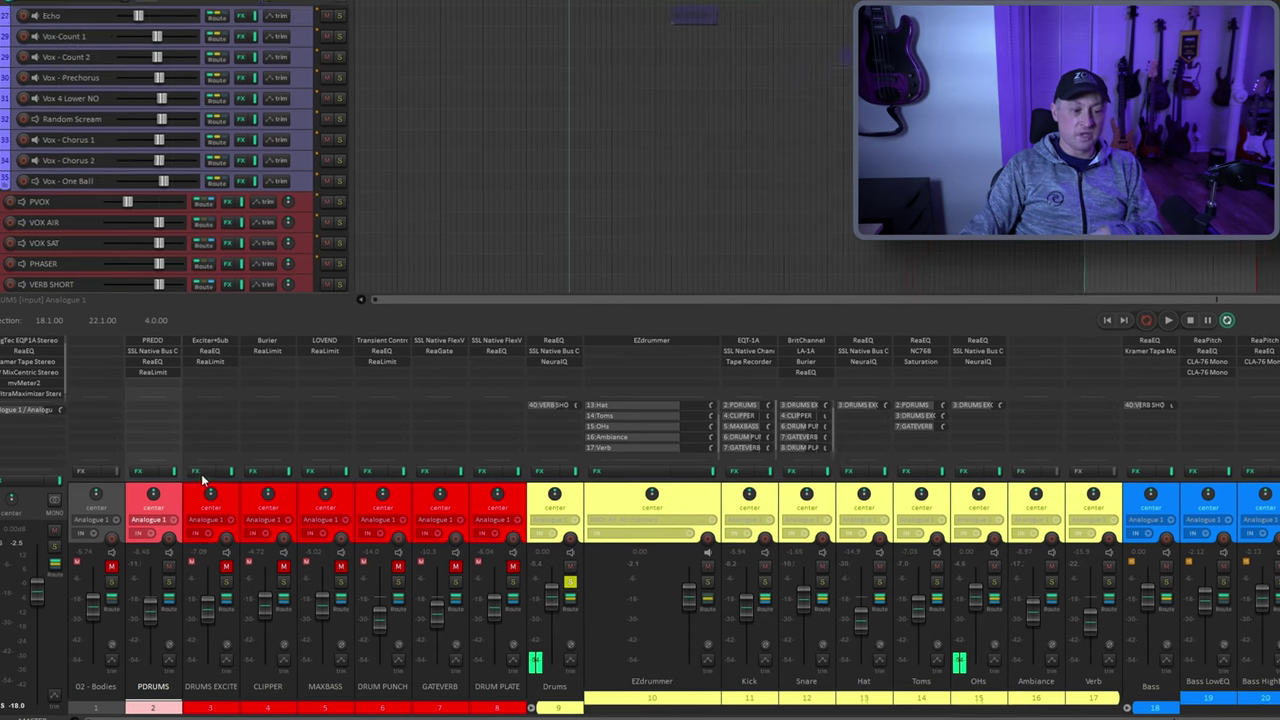
{"action": "left_click", "coordinate": [216, 451]}
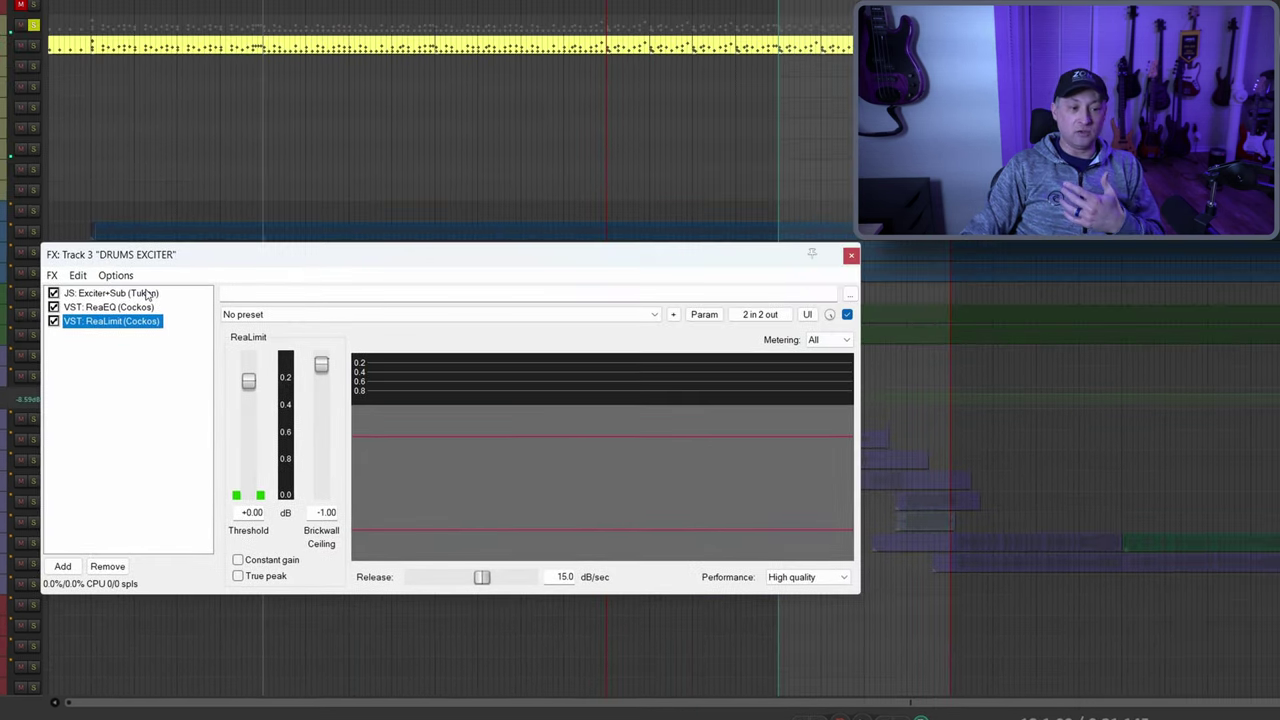
{"action": "left_click", "coordinate": [147, 293]}
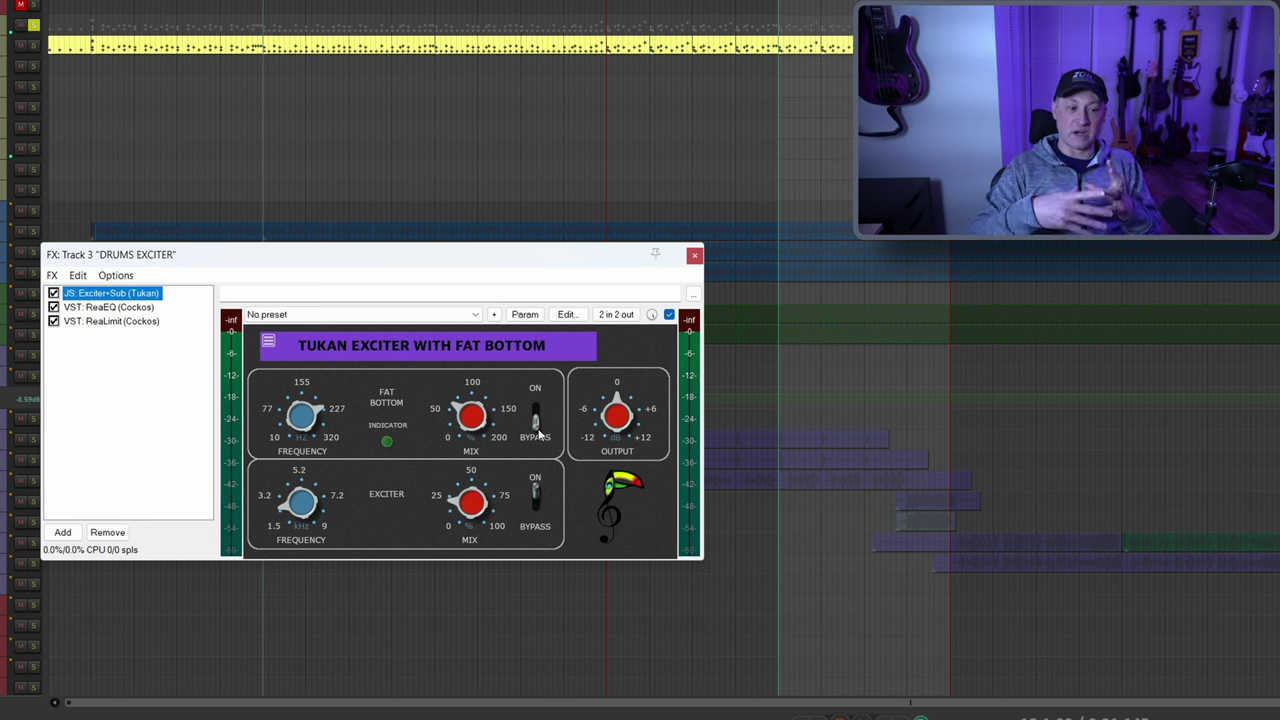
{"action": "left_click", "coordinate": [108, 308]}
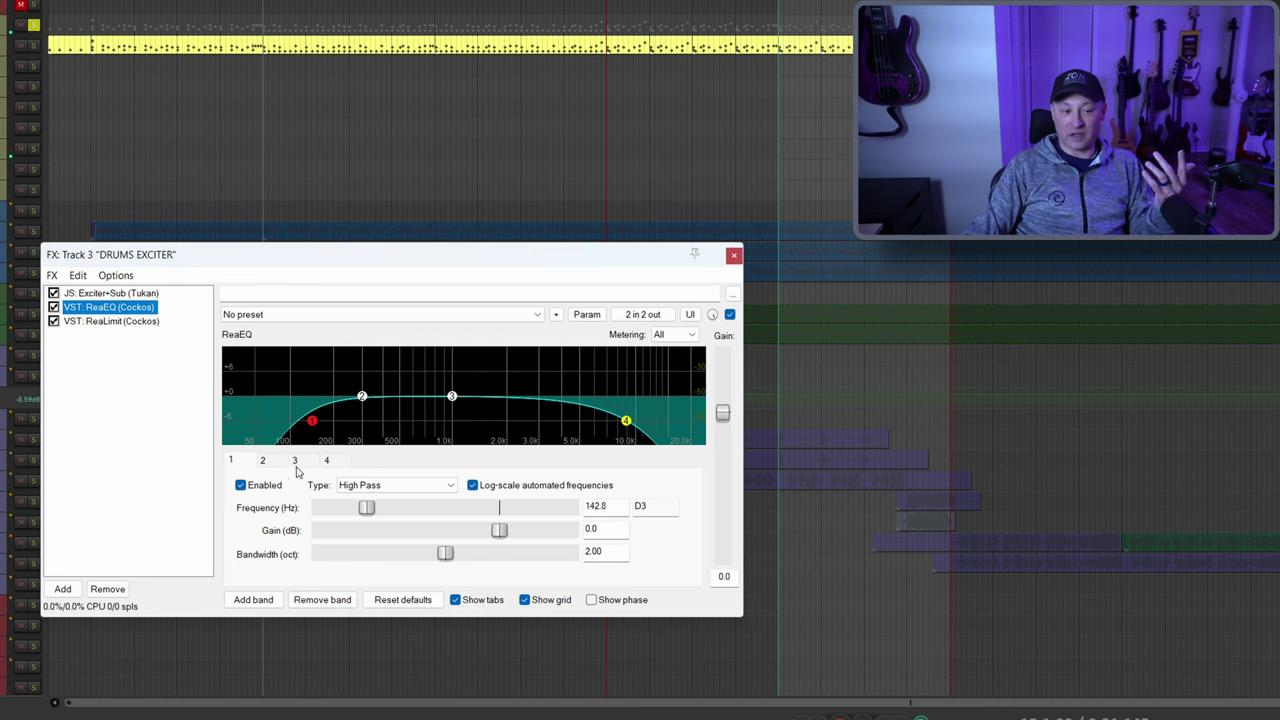
{"action": "left_click", "coordinate": [326, 460]}
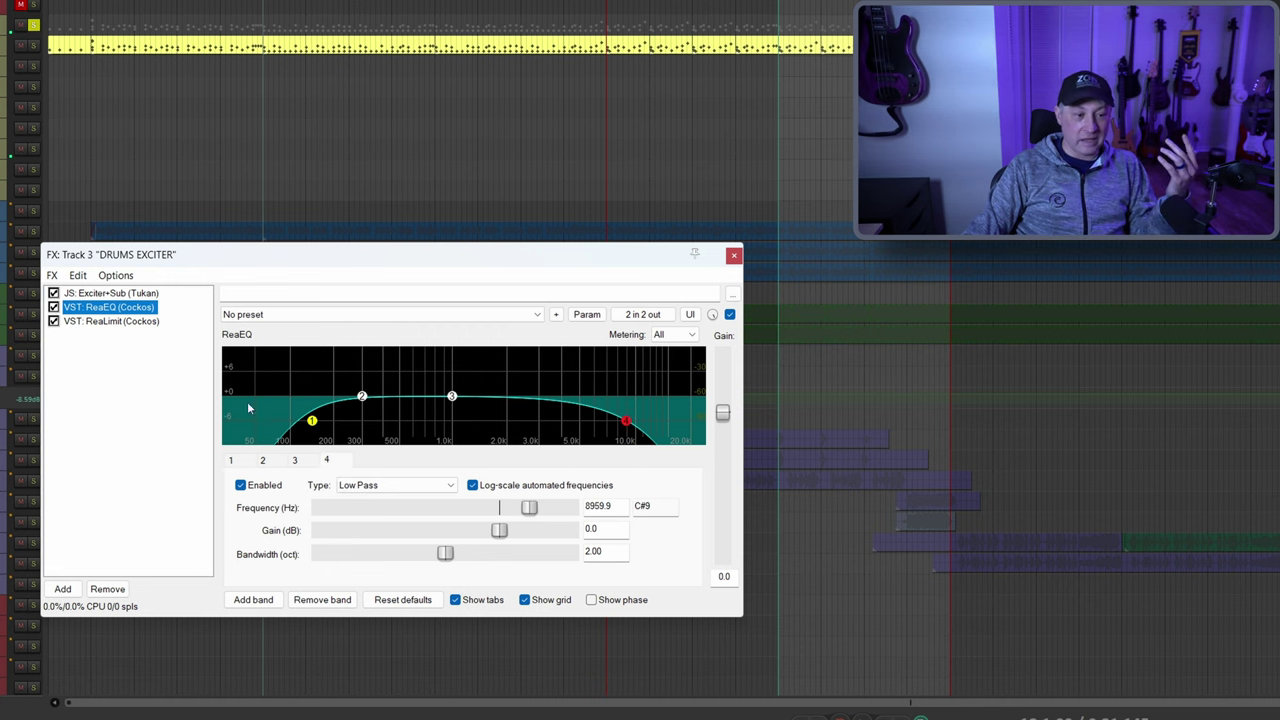
{"action": "left_click", "coordinate": [124, 322]}
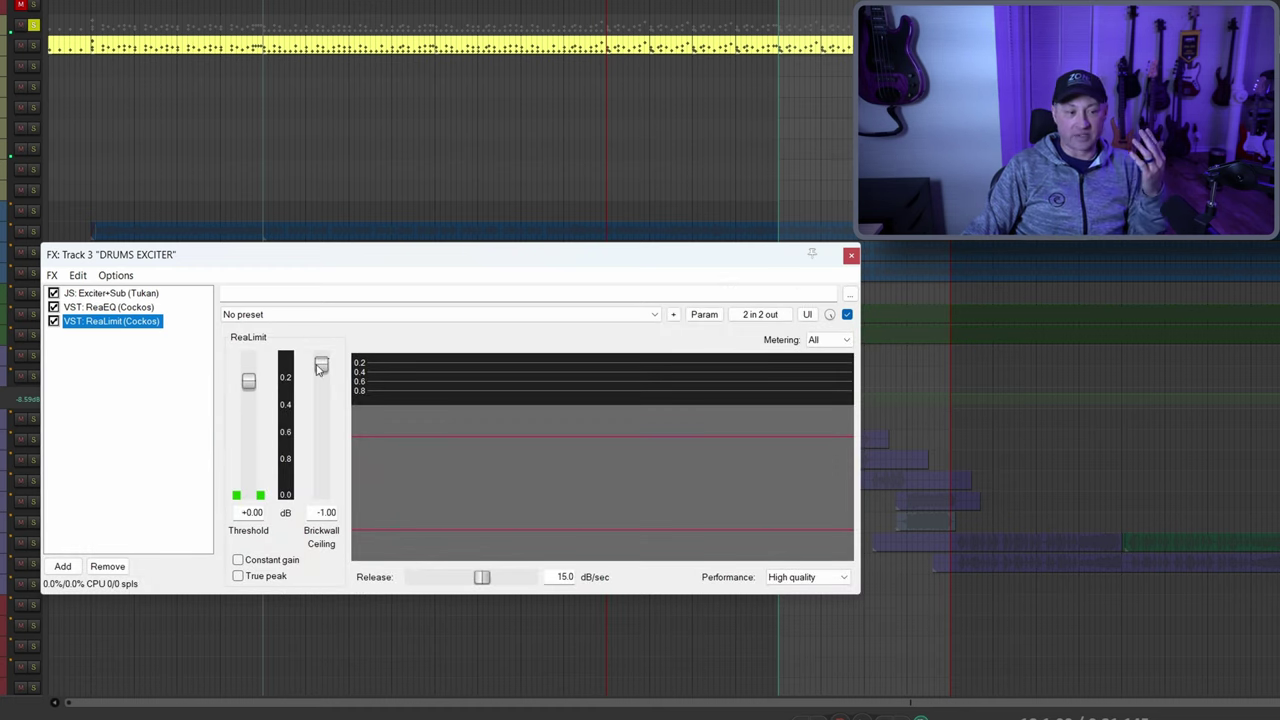
{"action": "left_click", "coordinate": [140, 293]}
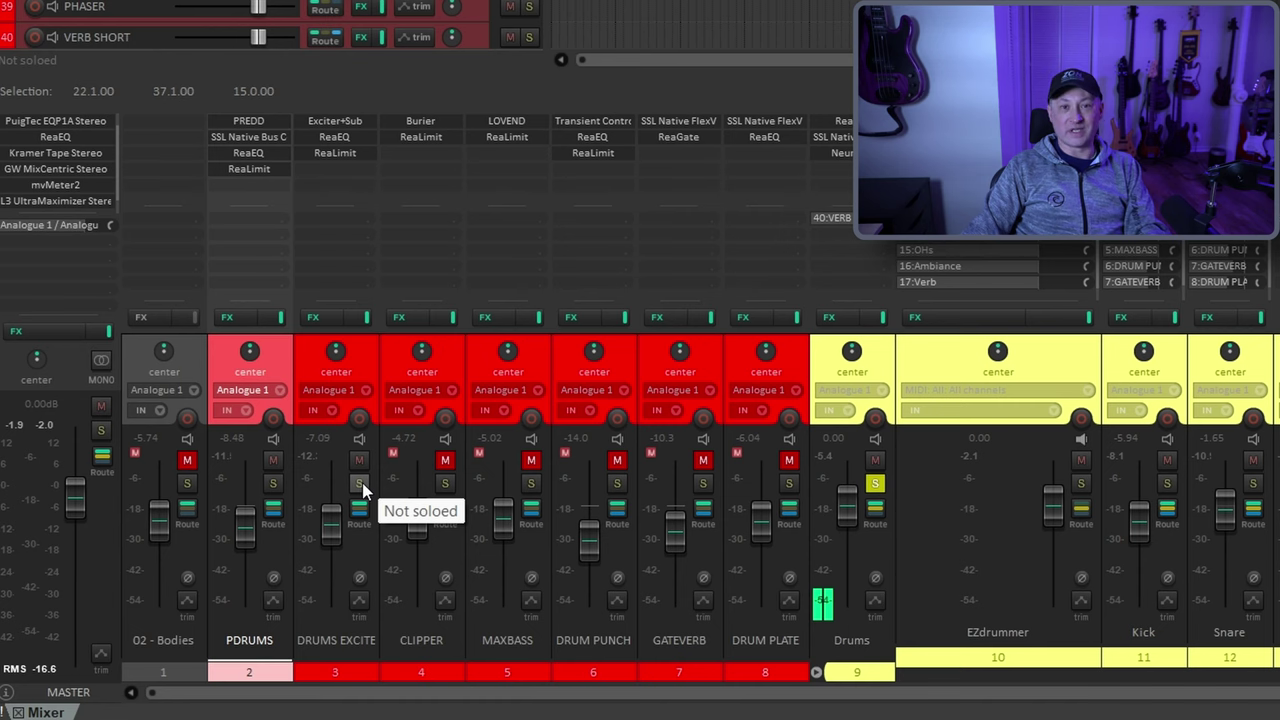
Audition the DRUMS EXCITER track in solo and return the solo to the Drums track
{"action": "left_click", "coordinate": [359, 484]}
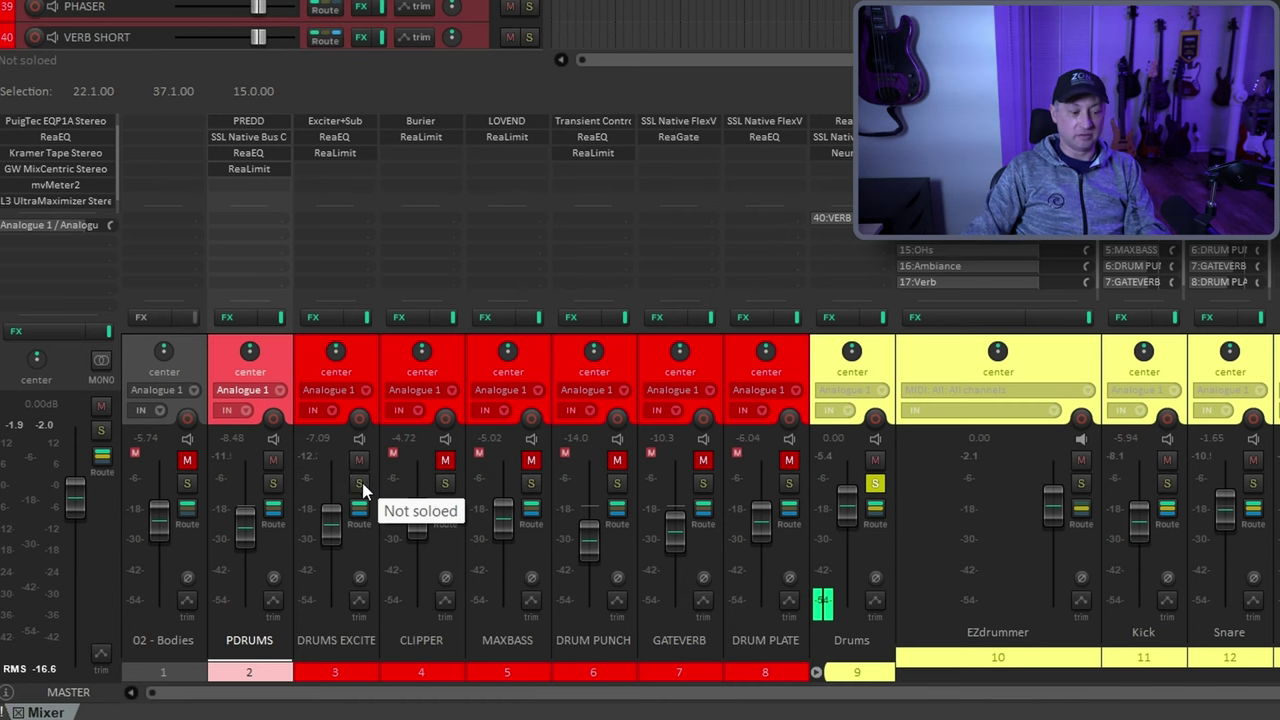
{"action": "key", "text": "space"}
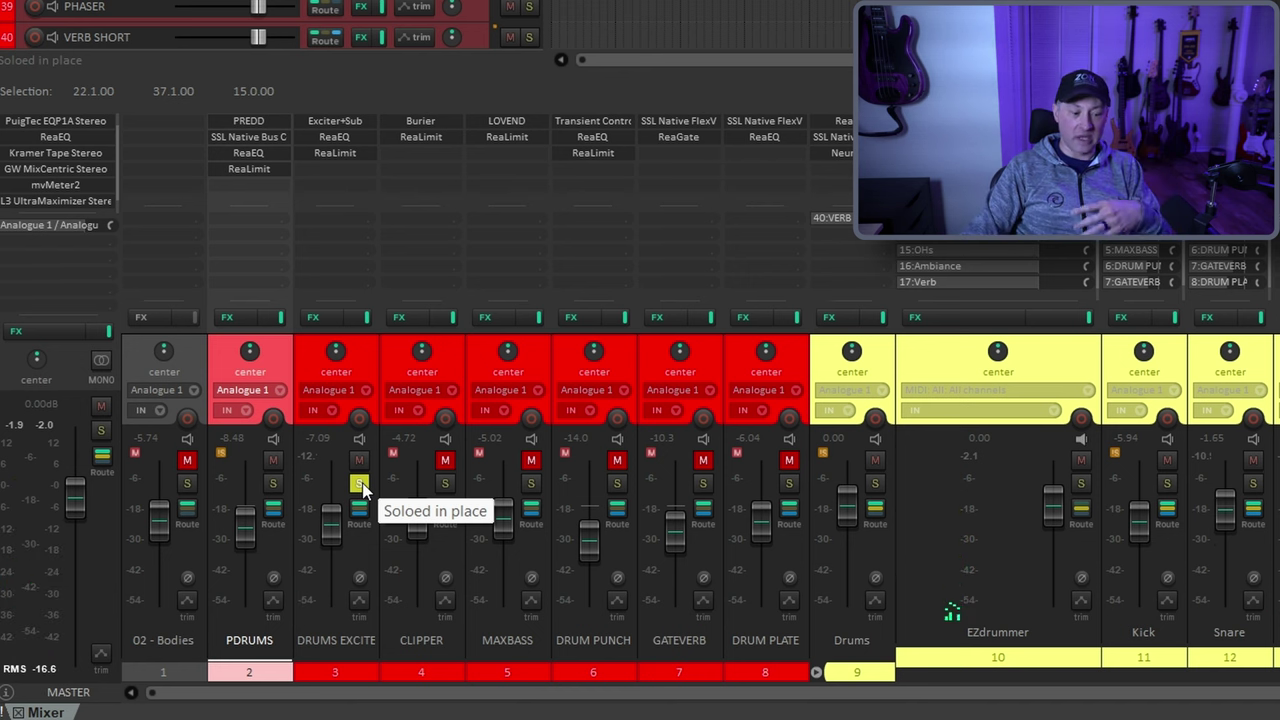
{"action": "left_click", "coordinate": [875, 483]}
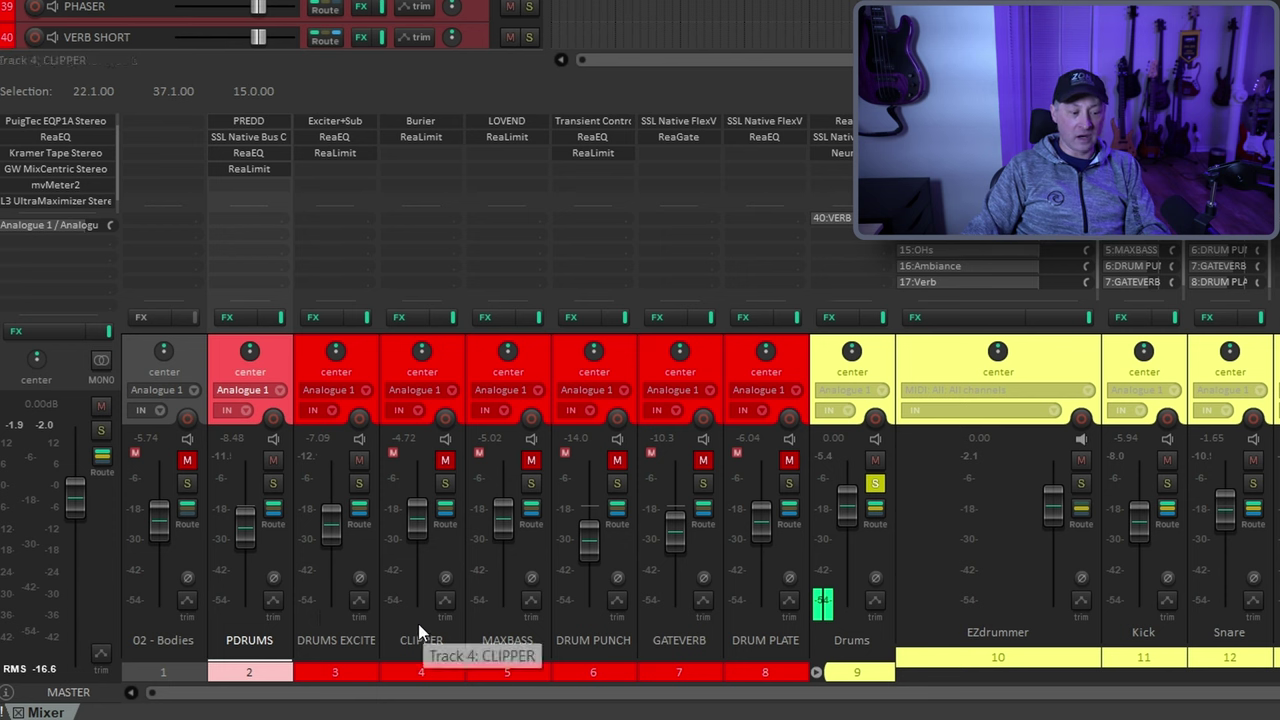
Play the section from 22.1.00 to 37.1.00 and bring DRUMS EXCITER into the drum mix by unmuting it
{"action": "key", "text": "space"}
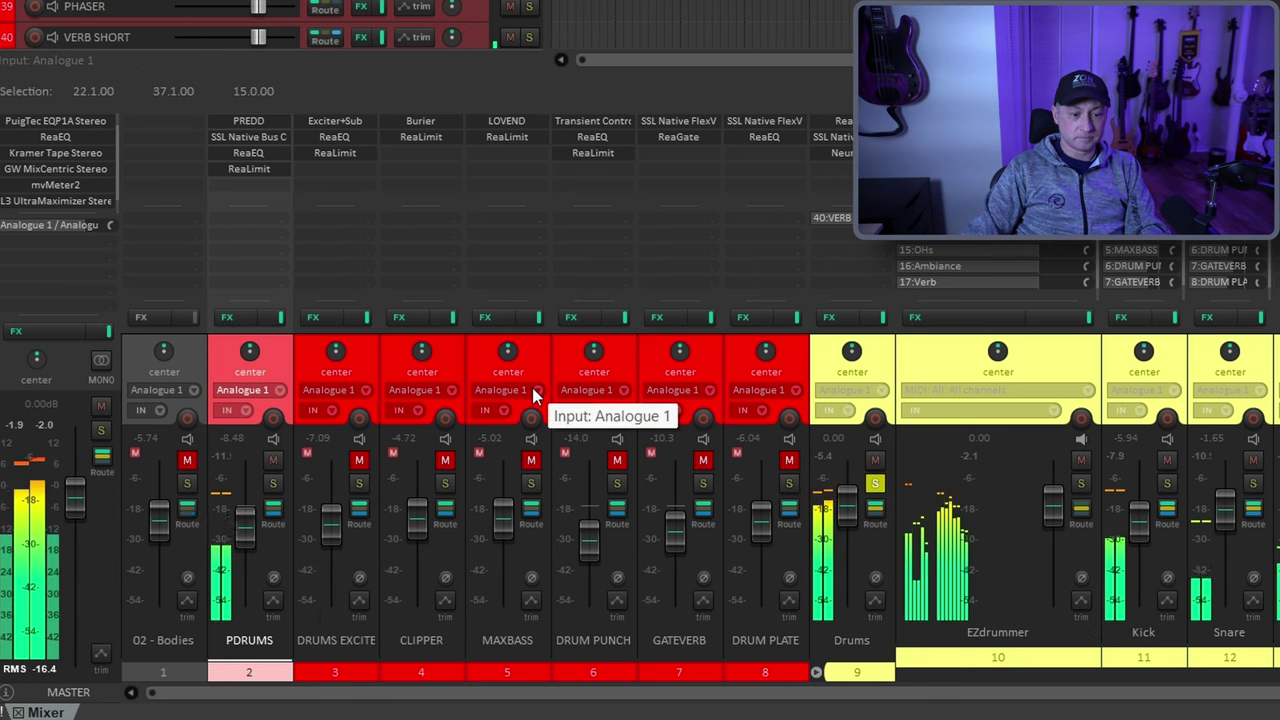
{"action": "left_click", "coordinate": [361, 461]}
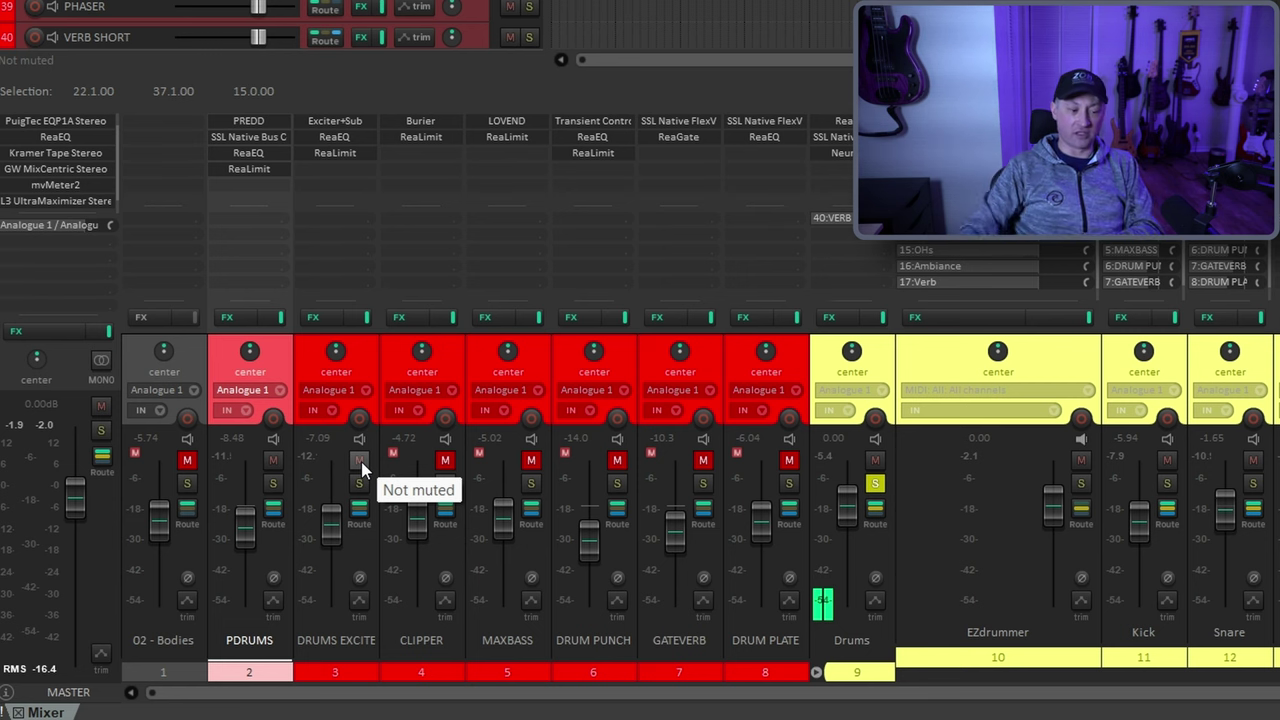
{"action": "mouse_move", "coordinate": [330, 532]}
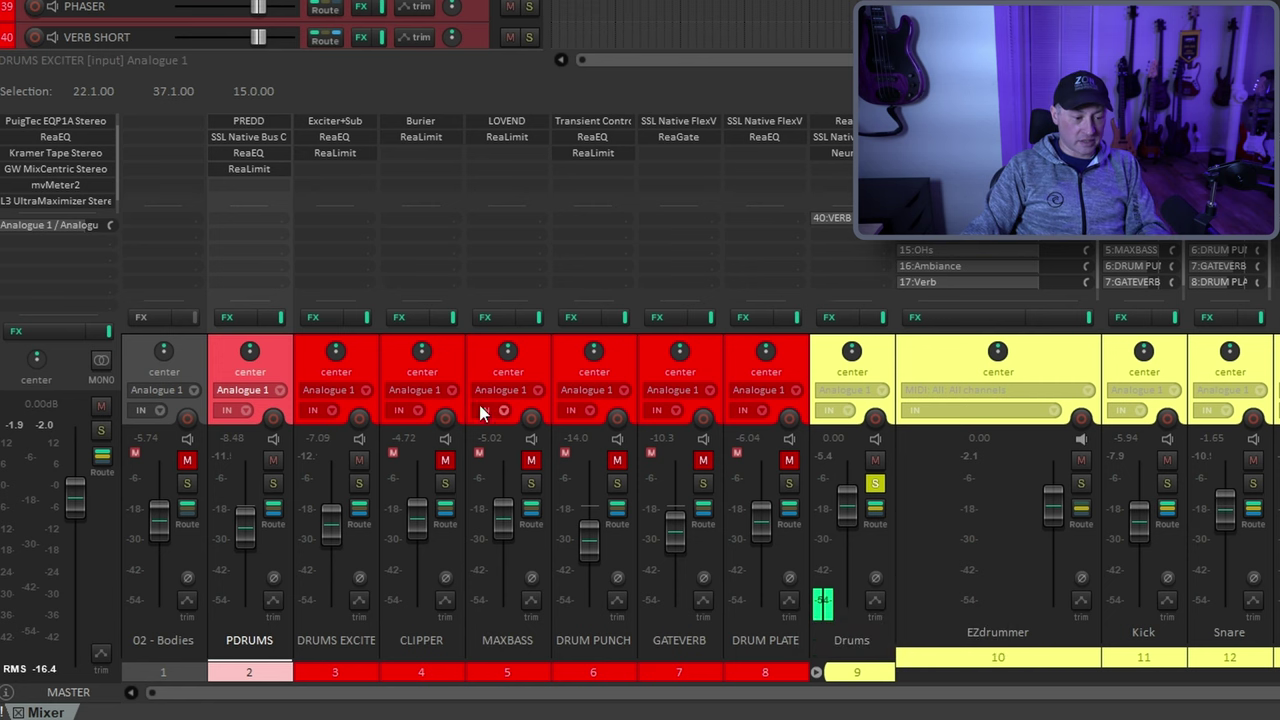
Open the CLIPPER effects chain and play the section while examining the Burier plug-in
{"action": "left_click", "coordinate": [412, 318]}
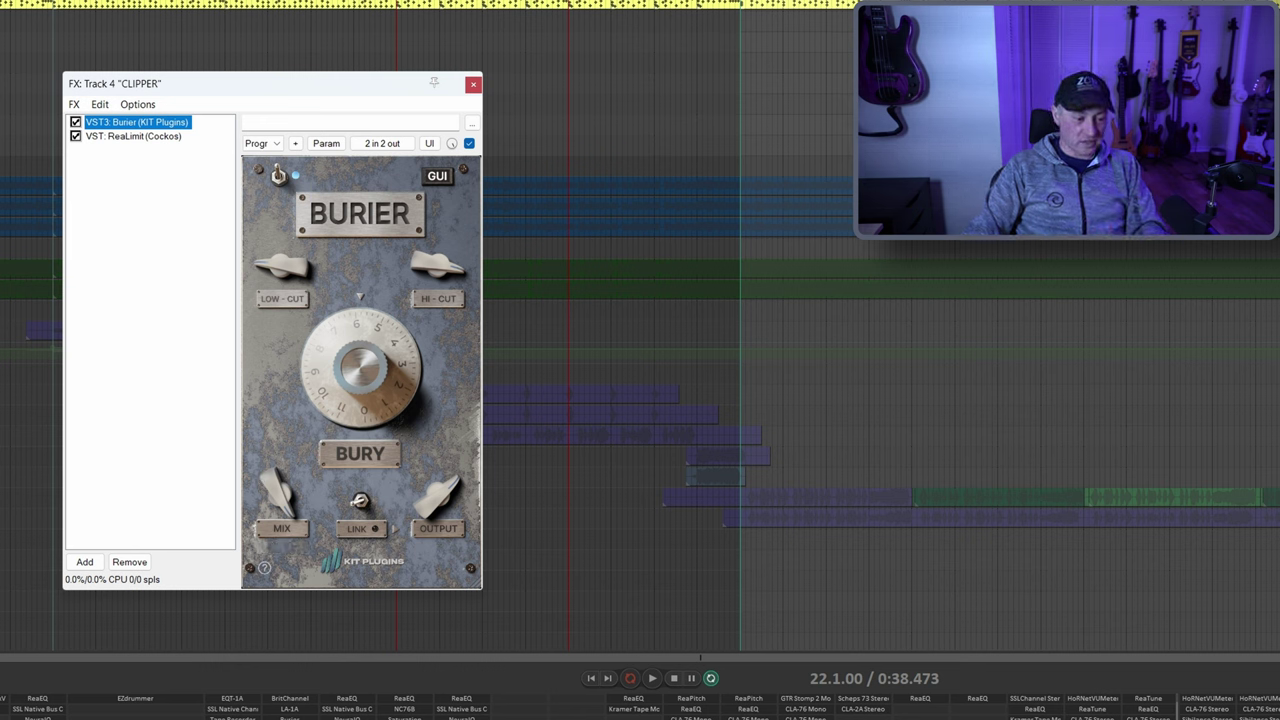
{"action": "left_click", "coordinate": [612, 104]}
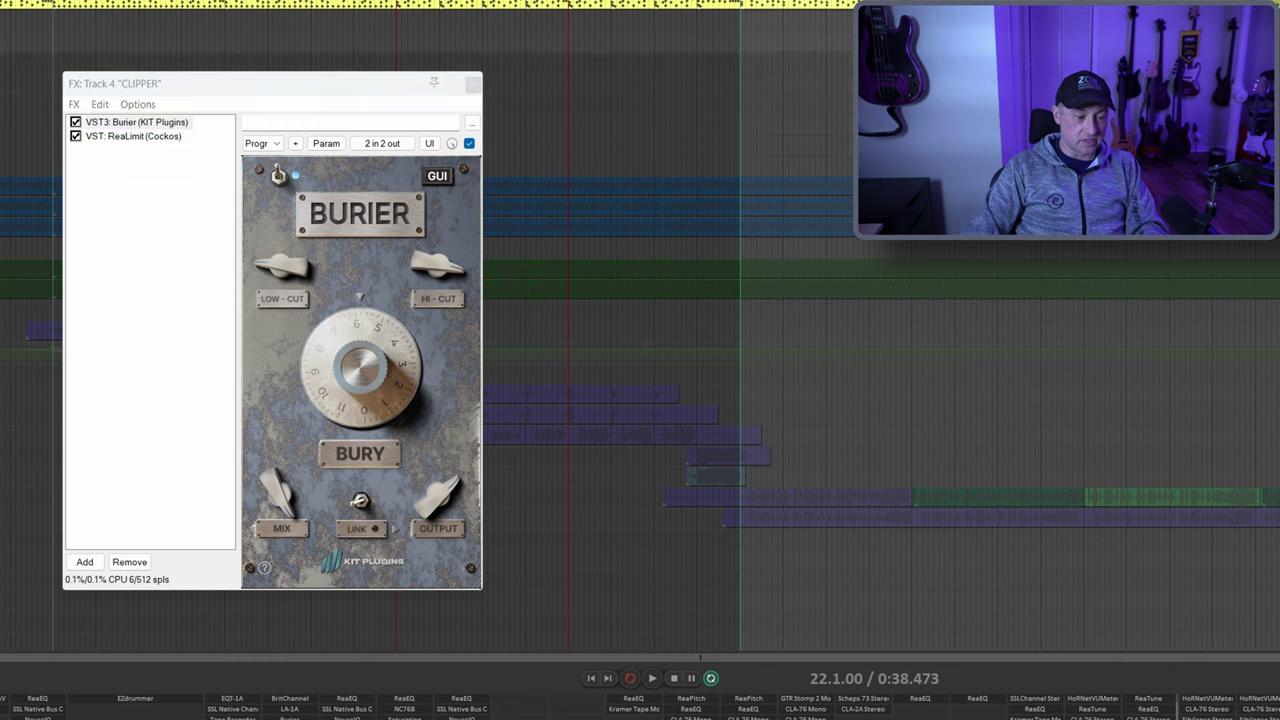
{"action": "key", "text": "space"}
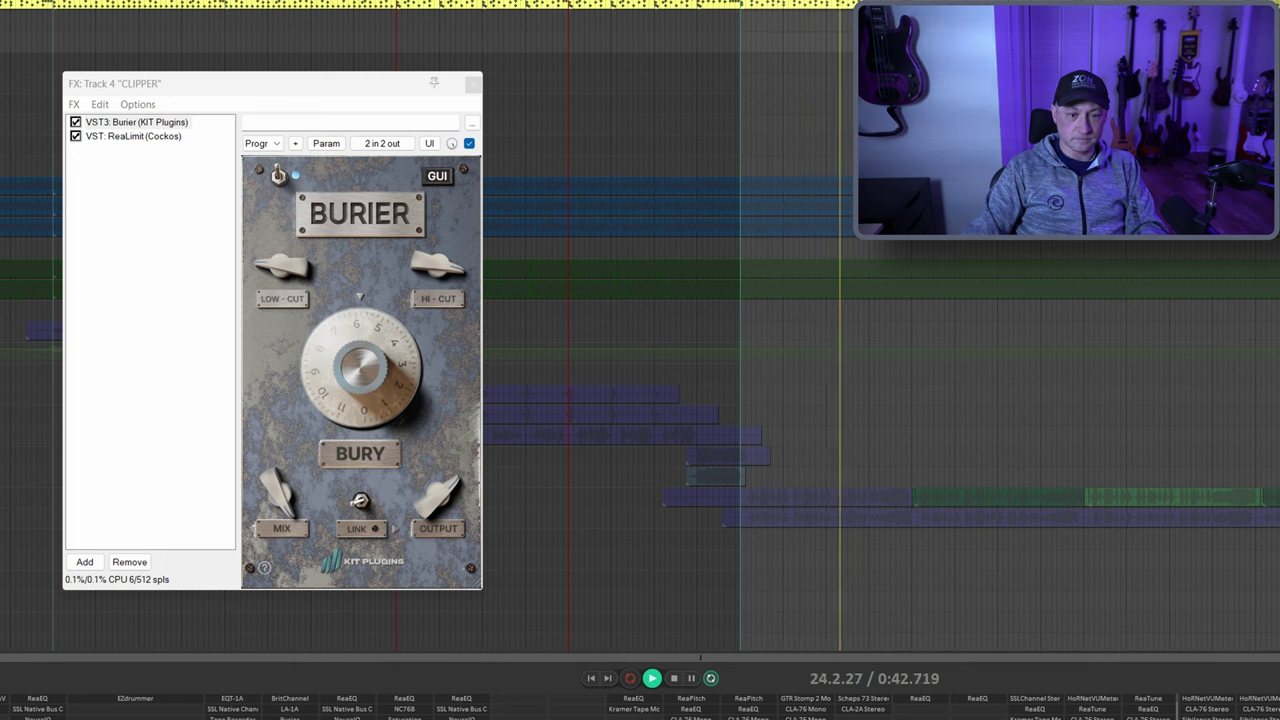
{"action": "key", "text": "space"}
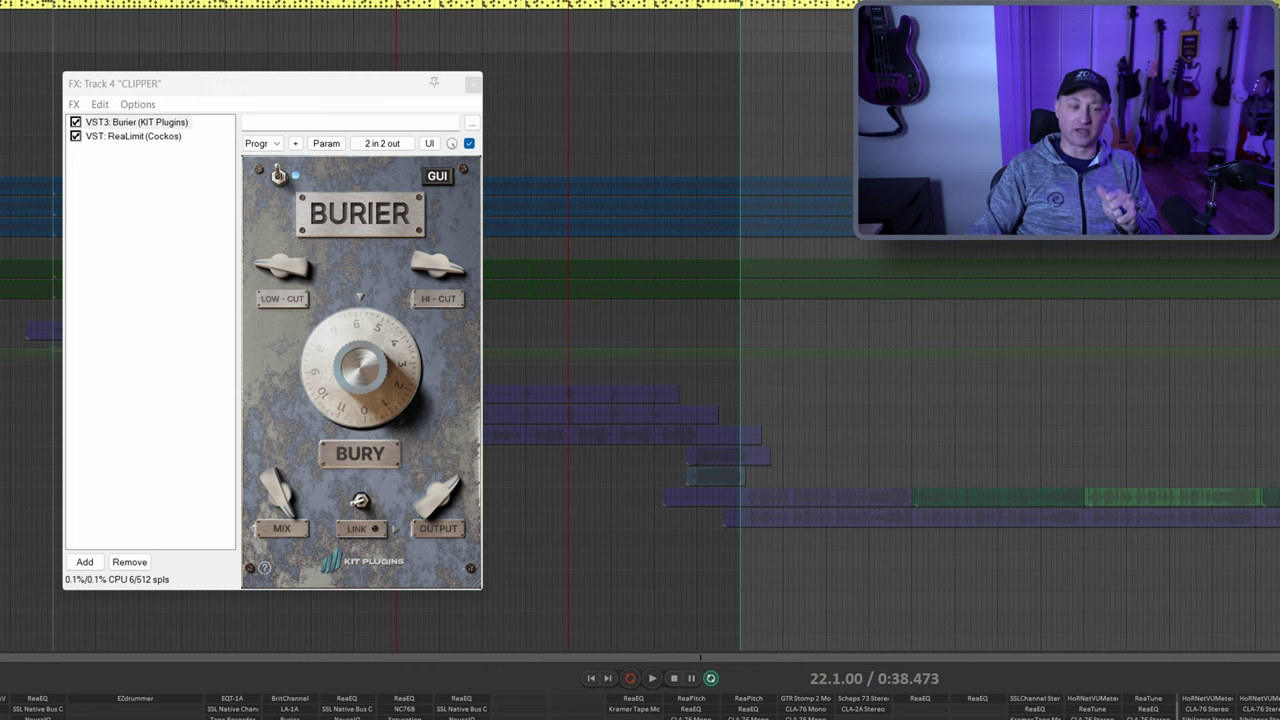
Try raising Burier's Bury amount to about 11 during playback and undo the change
{"action": "mouse_move", "coordinate": [412, 351]}
{"action": "left_click", "coordinate": [367, 351]}
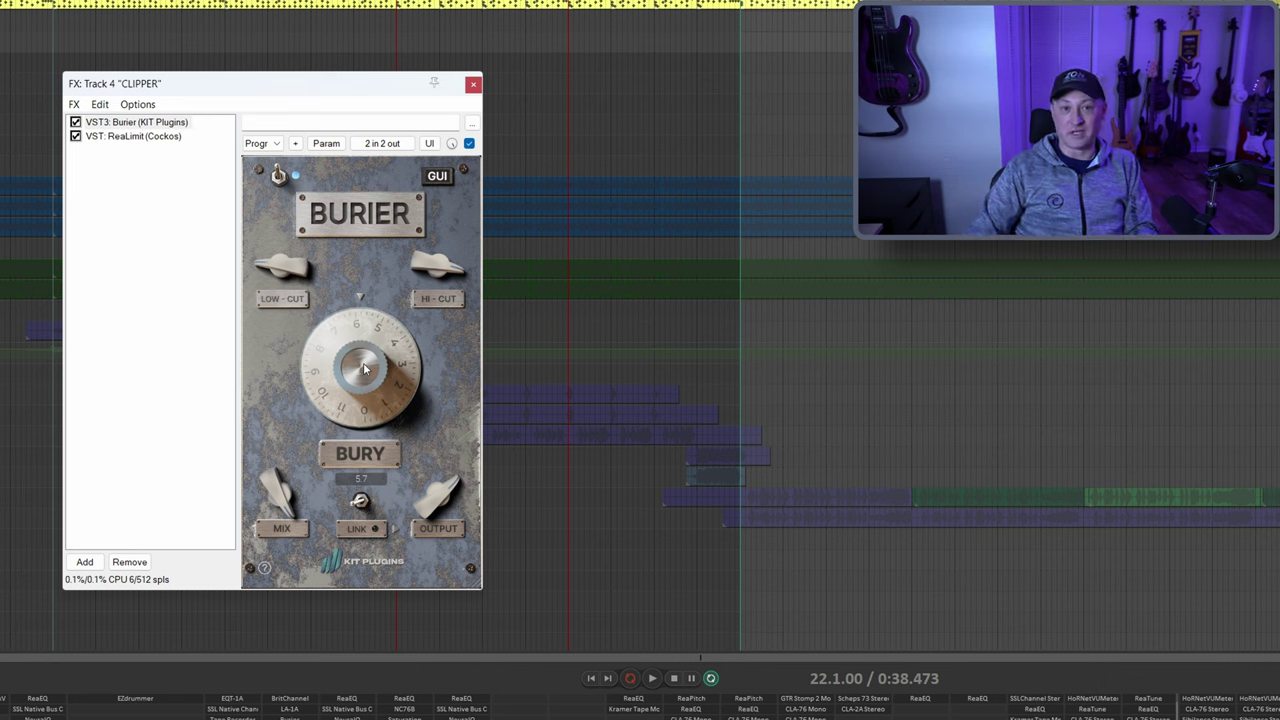
{"action": "key", "text": "space"}
{"action": "left_click_drag", "start_coordinate": [364, 369], "coordinate": [348, 250]}
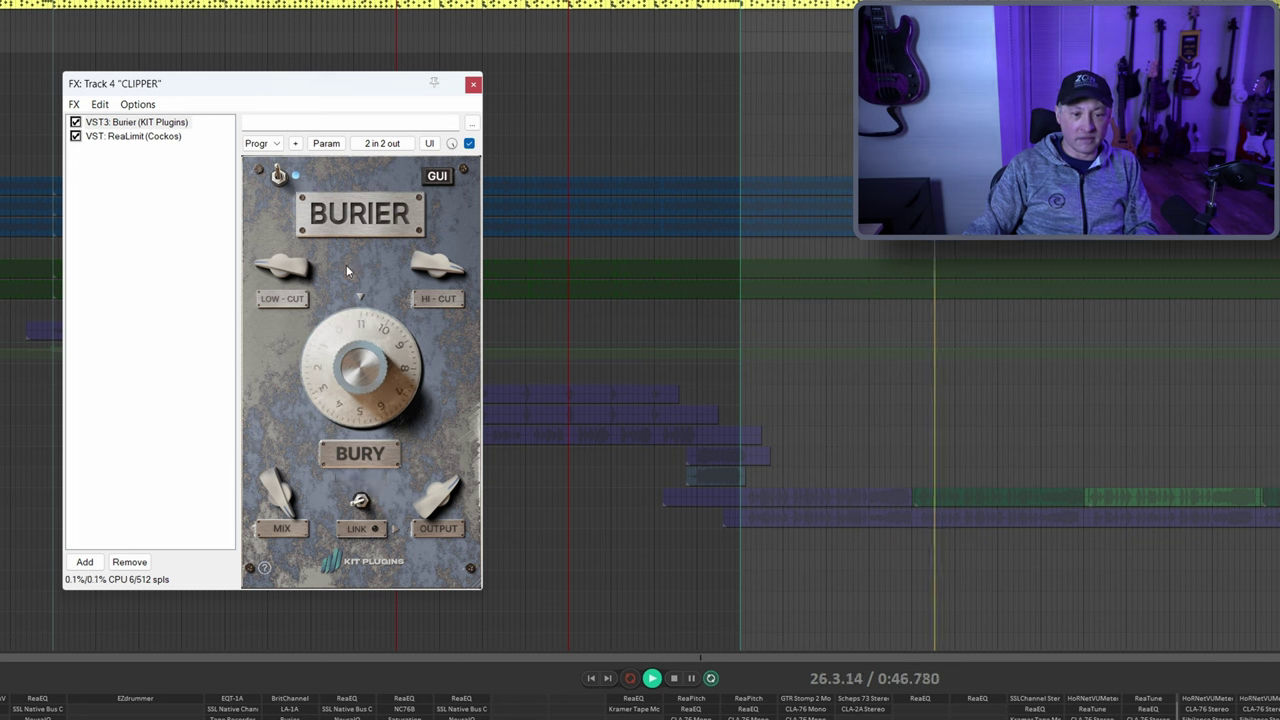
{"action": "key", "text": "space"}
{"action": "key", "text": "ctrl+z"}
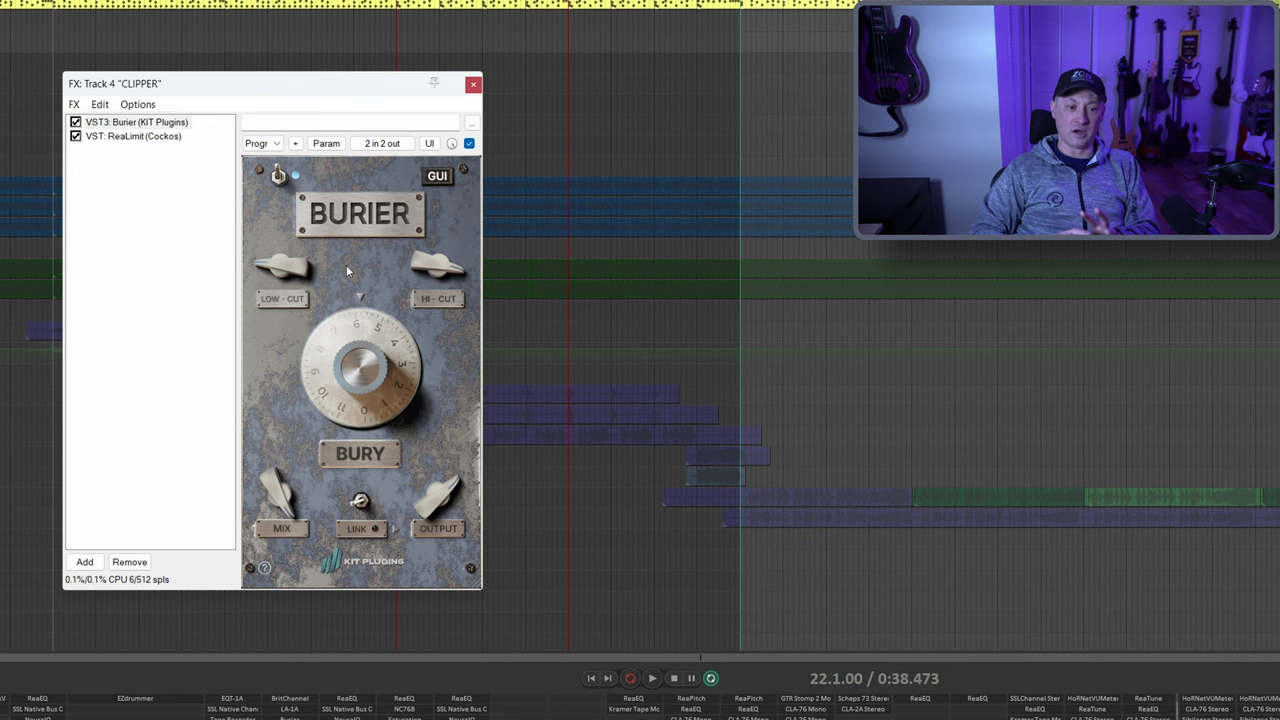
Check ReaLimit in the CLIPPER effects chain and unmute the CLIPPER track during playback
{"action": "left_click", "coordinate": [155, 137]}
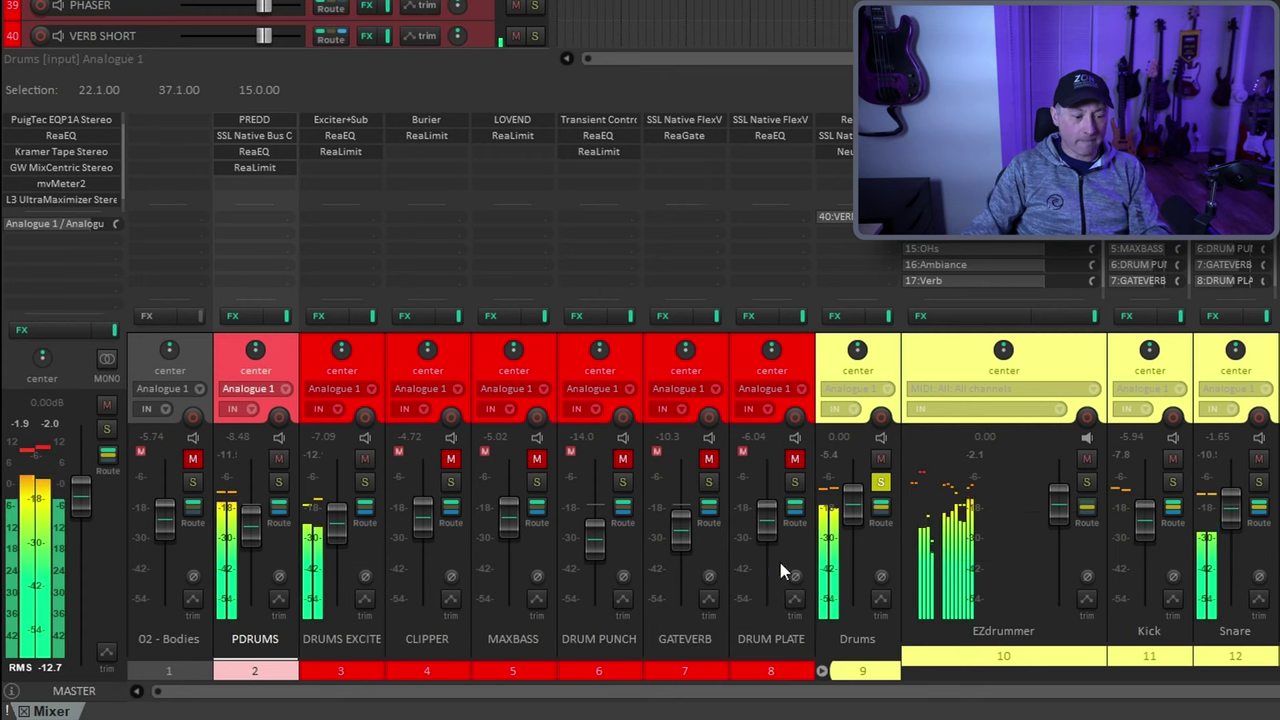
{"action": "left_click", "coordinate": [452, 459]}
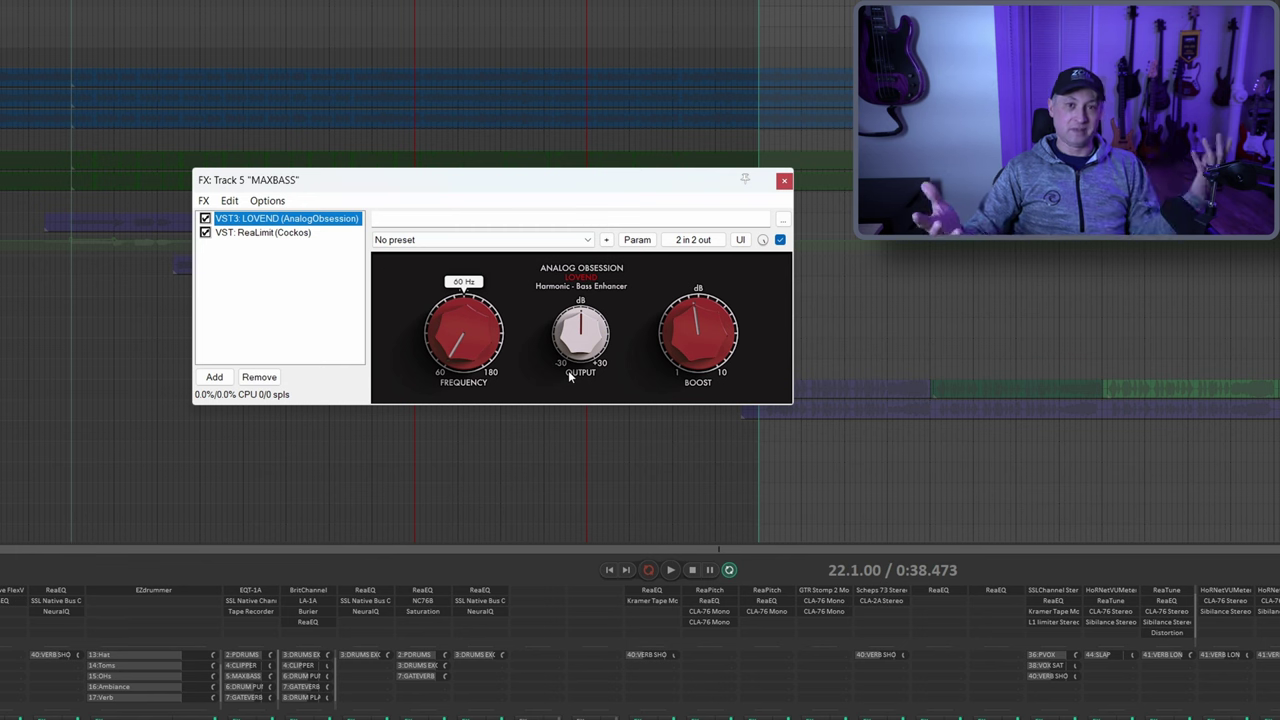
Examine the LOVEND bass enhancer and ReaLimit on MAXBASS, and play the section with LOVEND displayed
{"action": "mouse_move", "coordinate": [592, 354]}
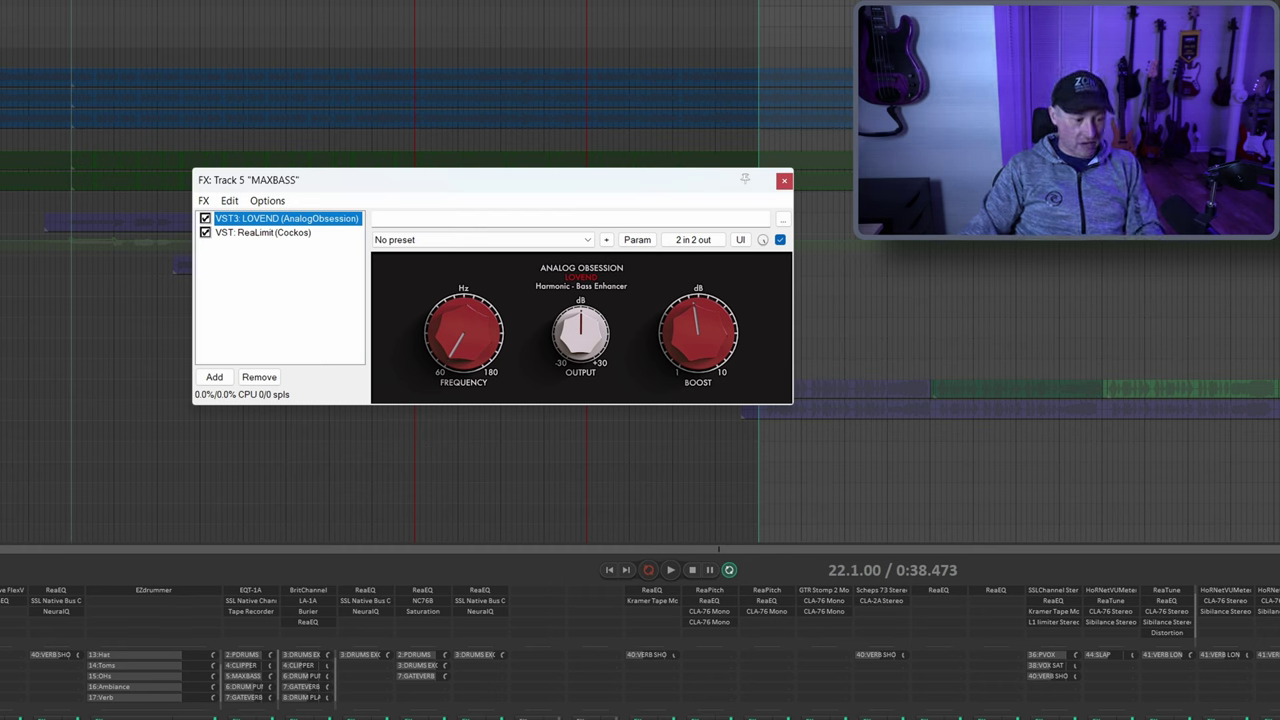
{"action": "left_click", "coordinate": [250, 710]}
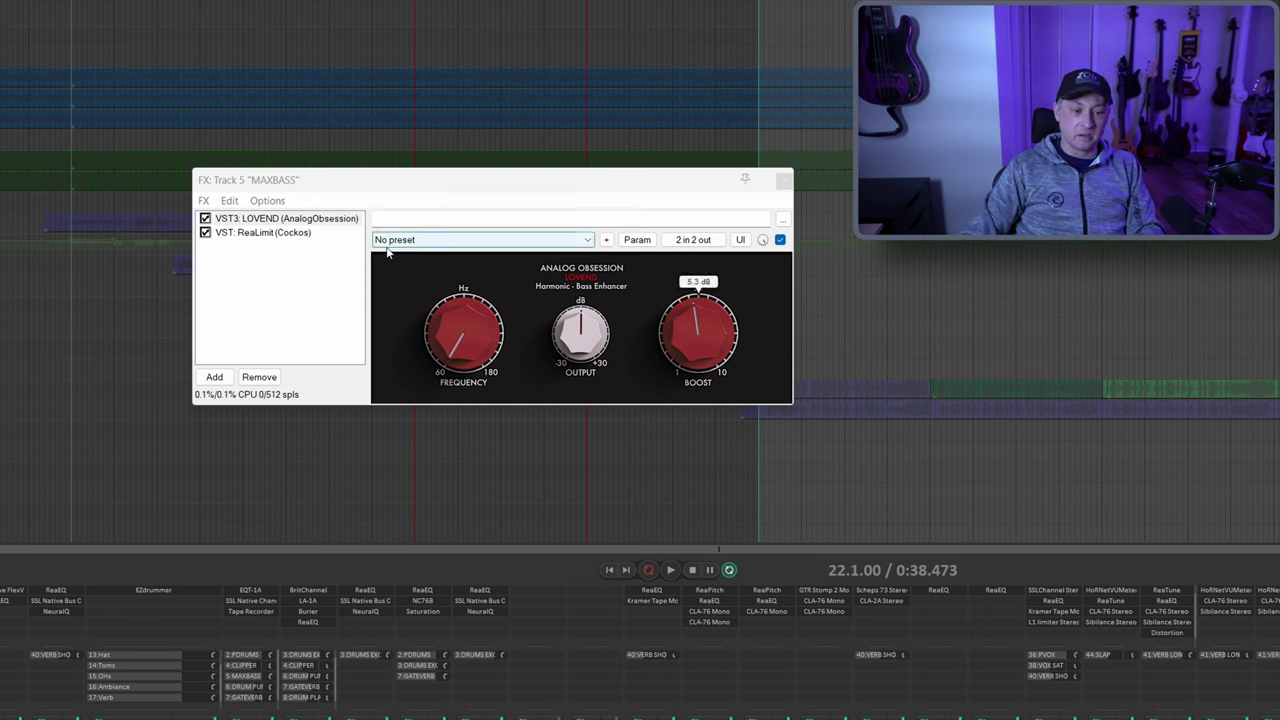
{"action": "left_click", "coordinate": [280, 233]}
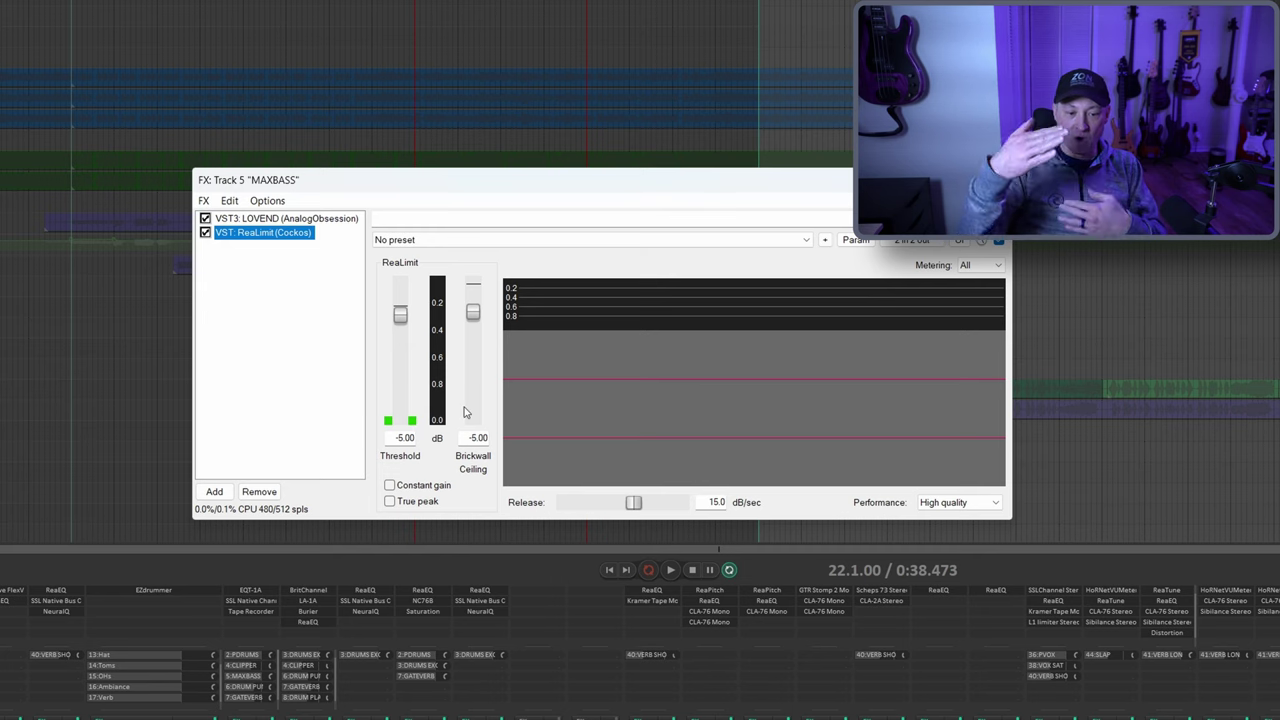
{"action": "left_click", "coordinate": [288, 219]}
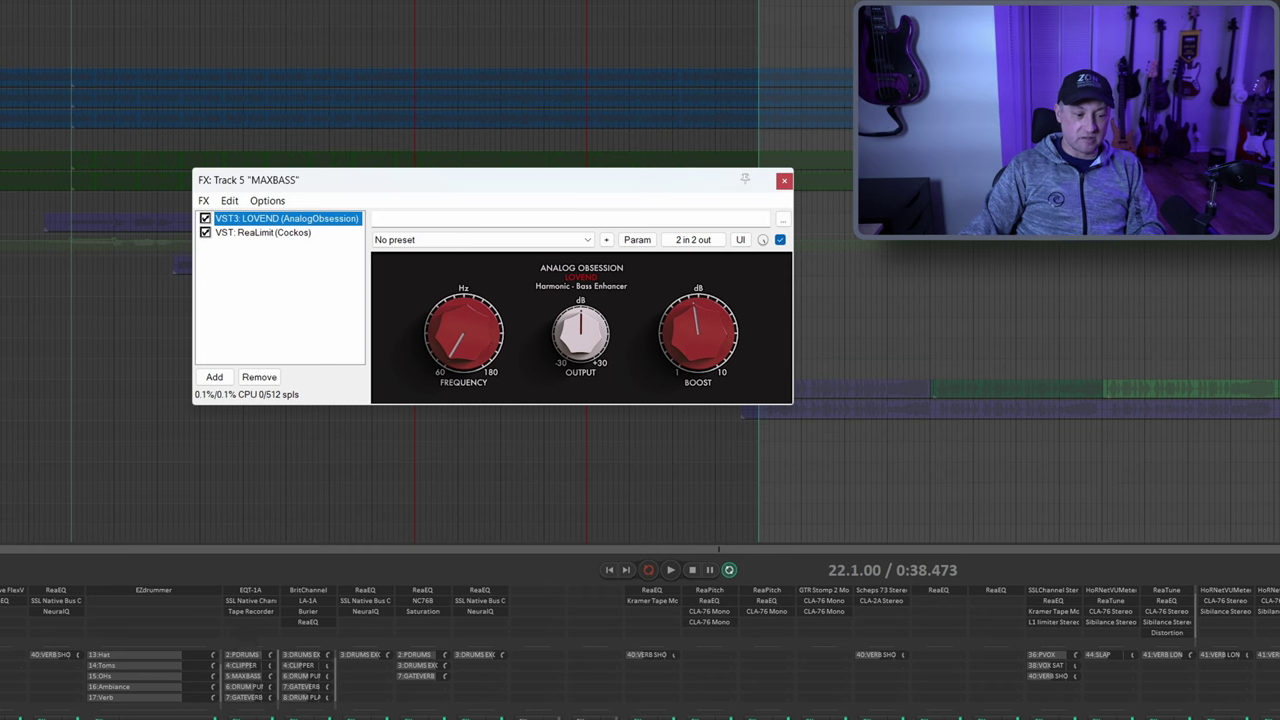
{"action": "key", "text": "space"}
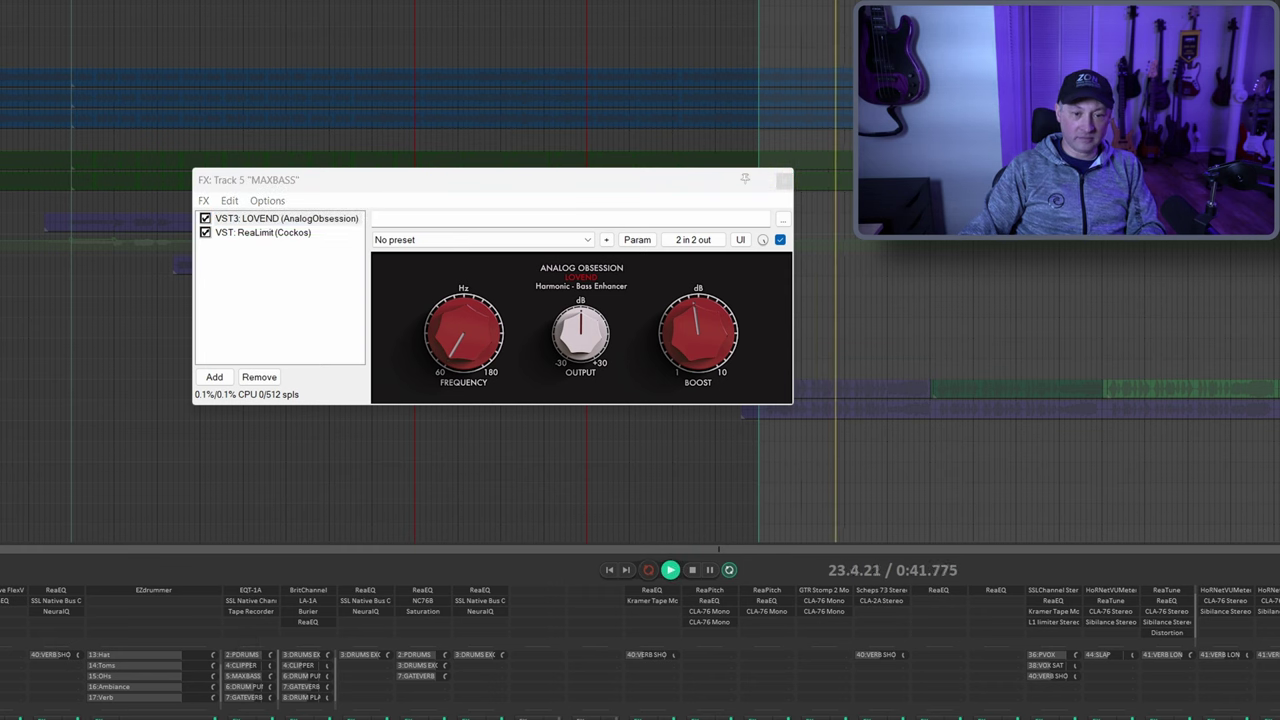
{"action": "key", "text": "space"}
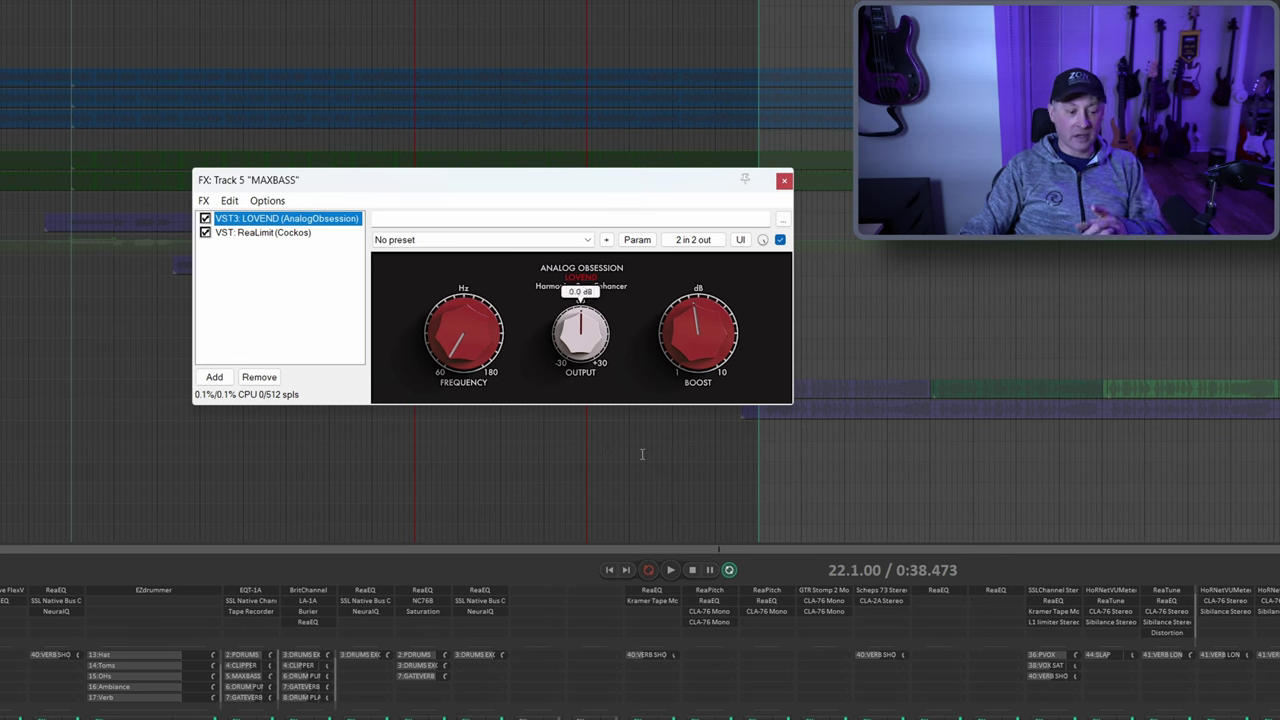
Close the MAXBASS effects chain and toggle the MAXBASS mute during playback to compare, leaving the track unmuted
{"action": "left_click", "coordinate": [784, 182]}
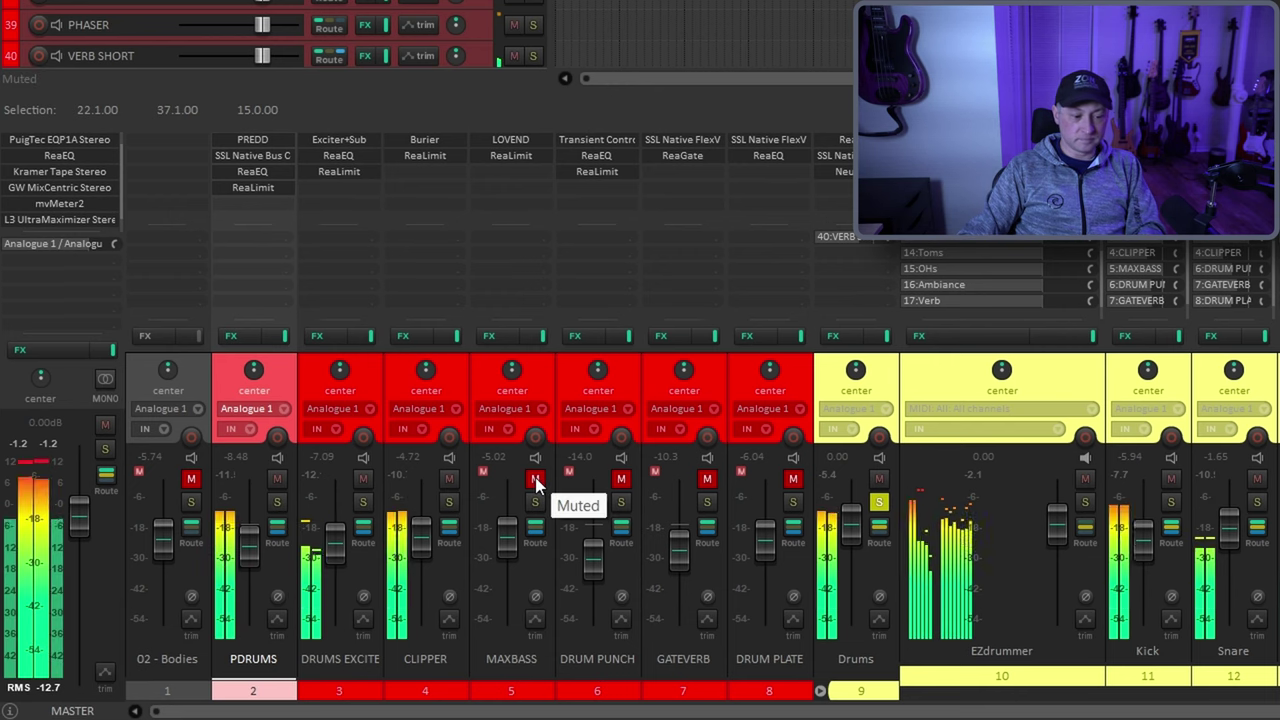
{"action": "left_click", "coordinate": [536, 480]}
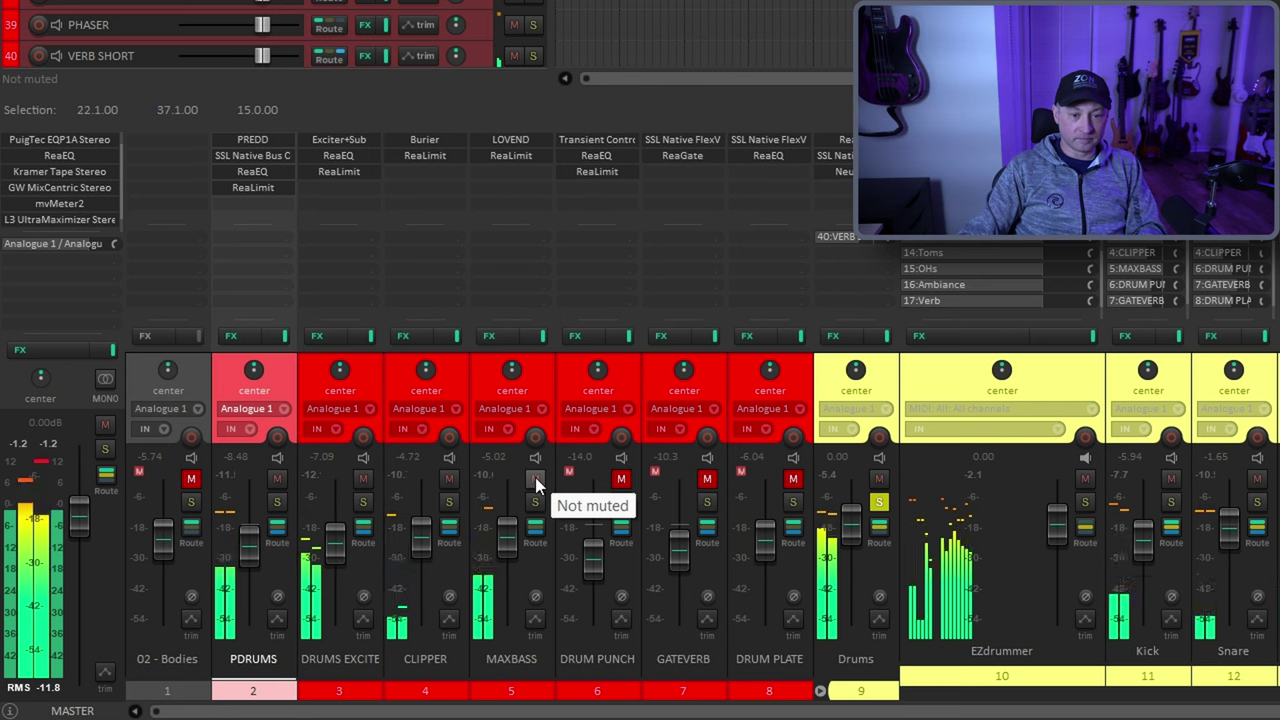
{"action": "left_click", "coordinate": [535, 479]}
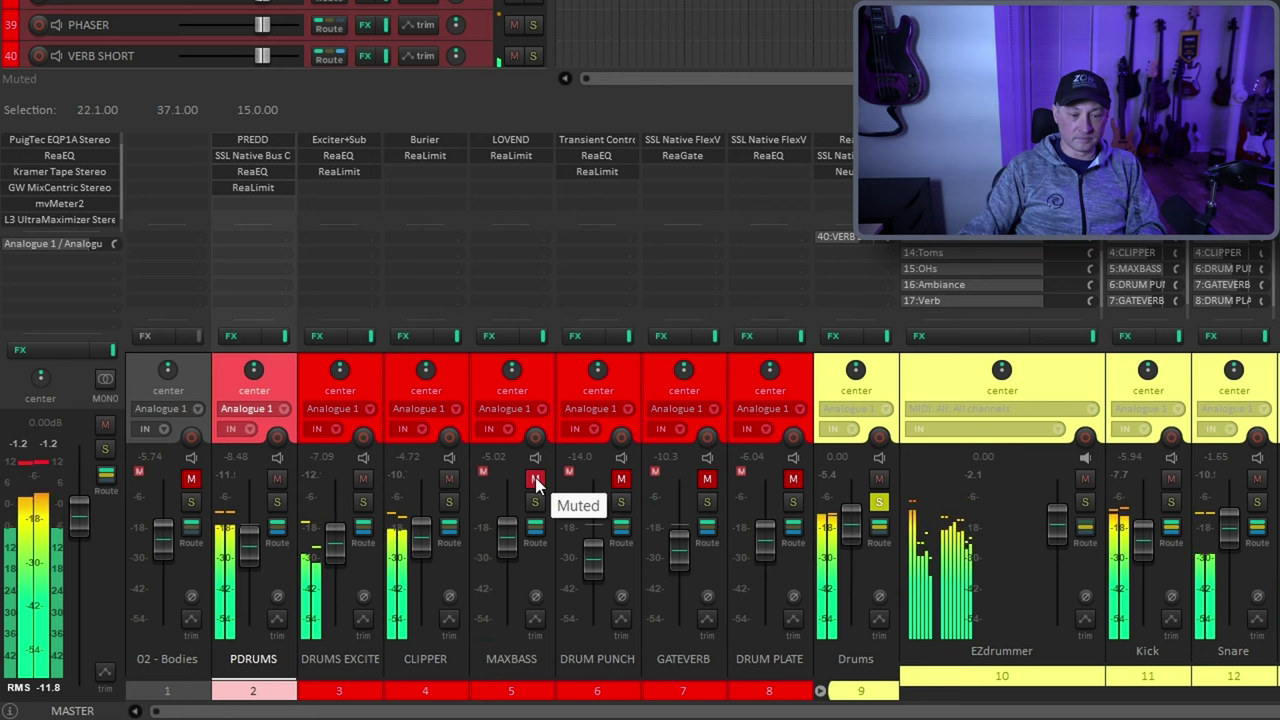
{"action": "left_click", "coordinate": [535, 479]}
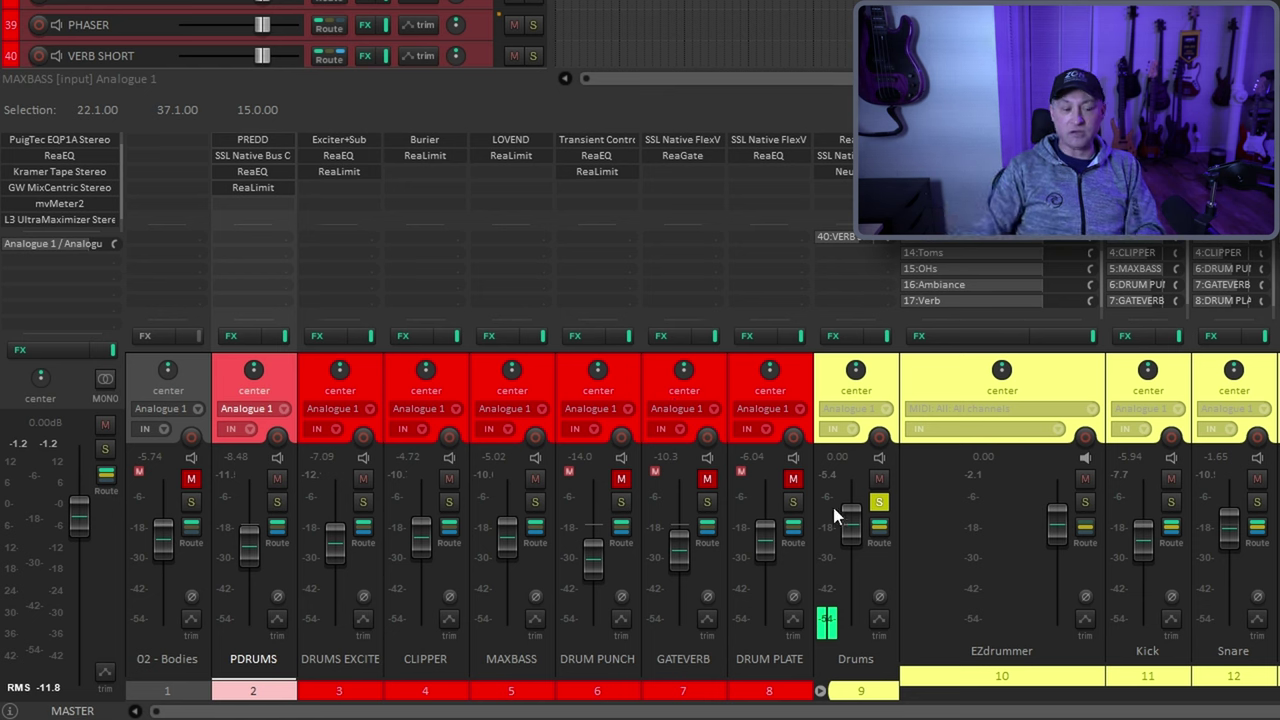
Unmute DRUM PUNCH, examine its Transient Controller, ReaEQ bands and ReaLimit, and play the section with DRUM PUNCH soloed
{"action": "left_click", "coordinate": [621, 481]}
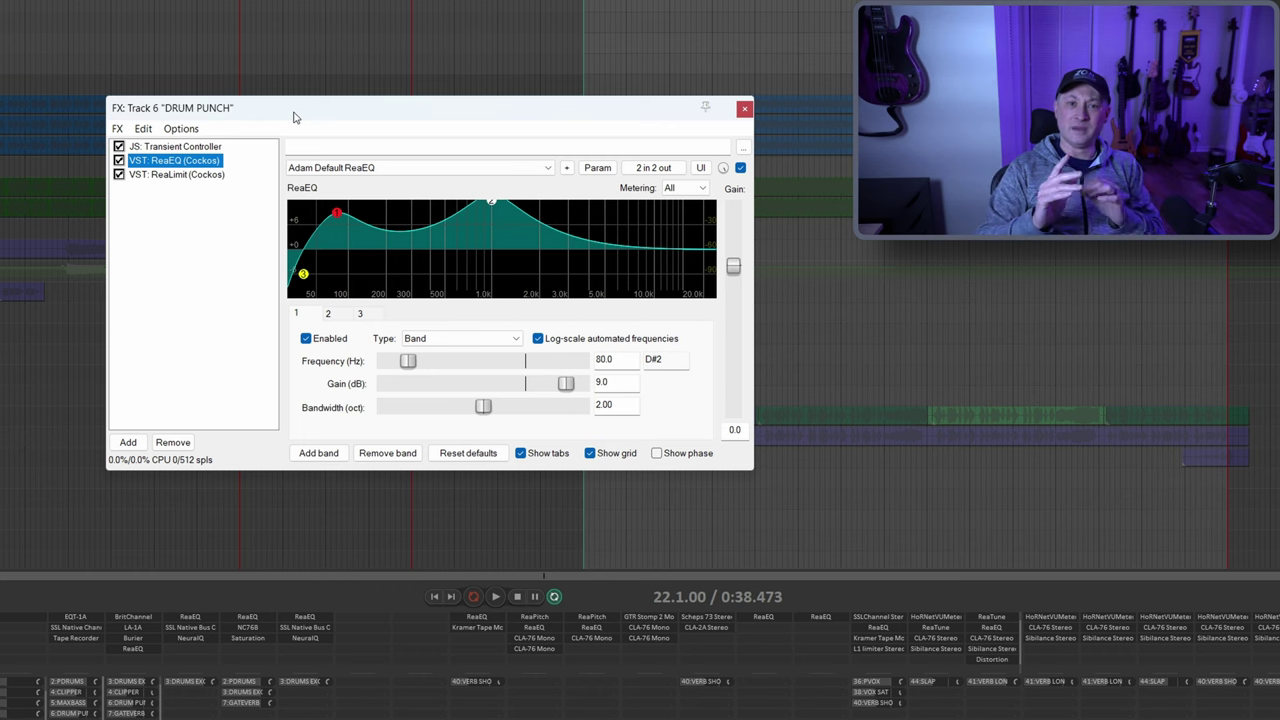
{"action": "left_click", "coordinate": [185, 146]}
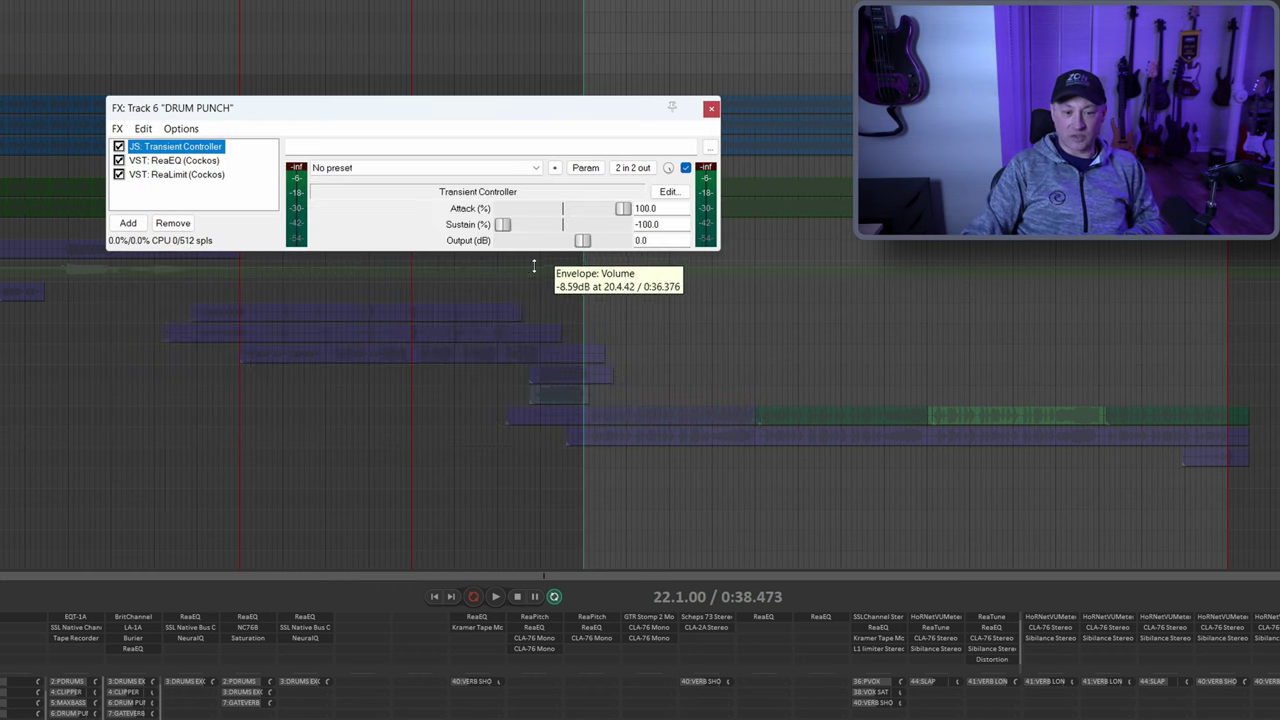
{"action": "left_click", "coordinate": [648, 208]}
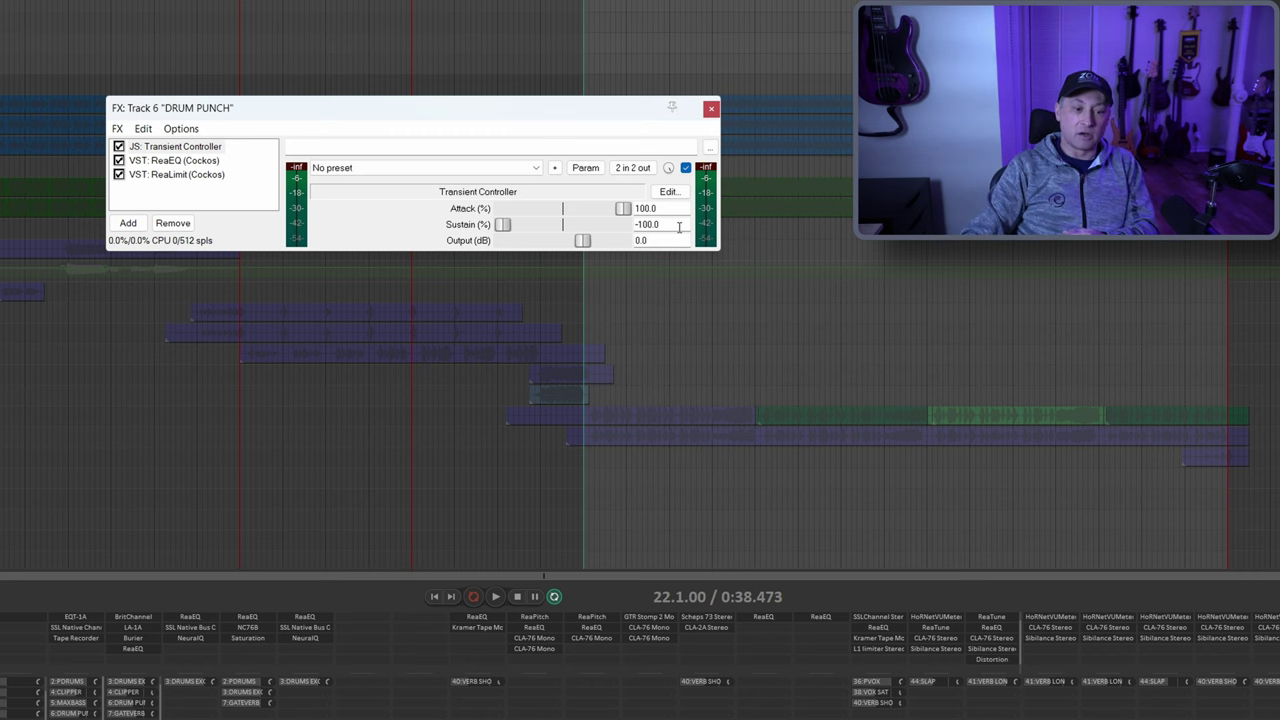
{"action": "left_click", "coordinate": [165, 160]}
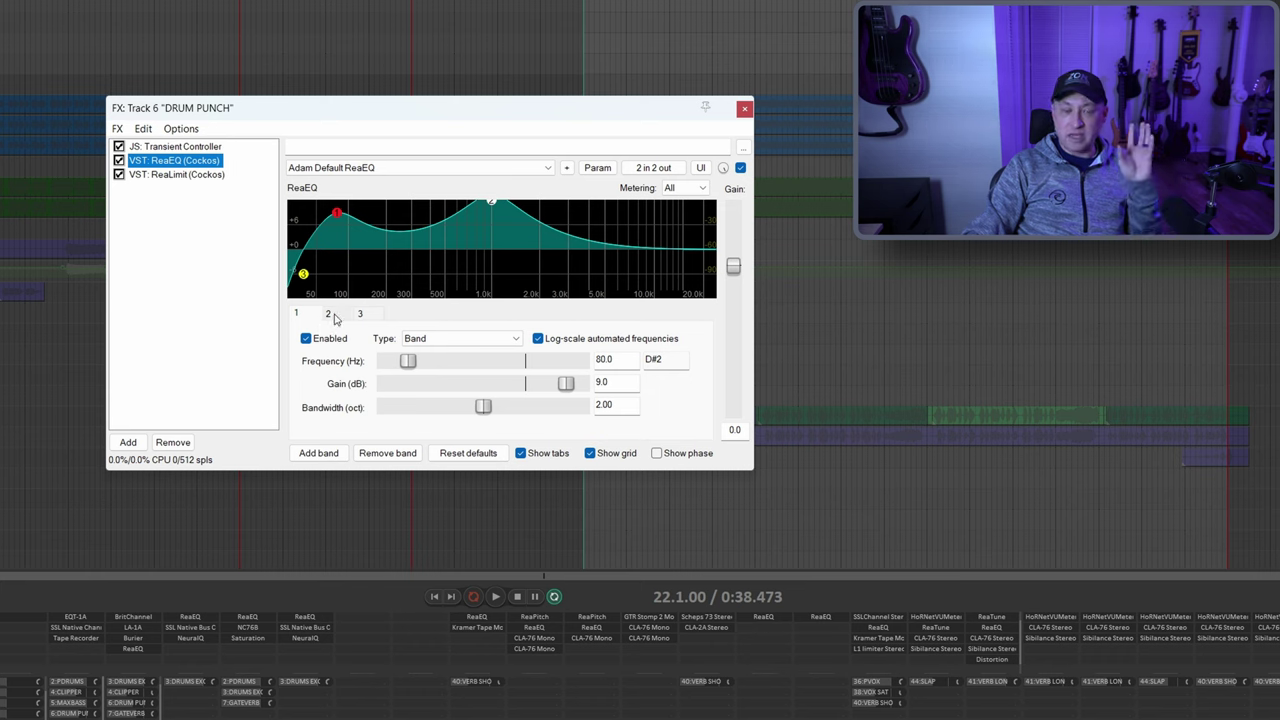
{"action": "left_click", "coordinate": [328, 314]}
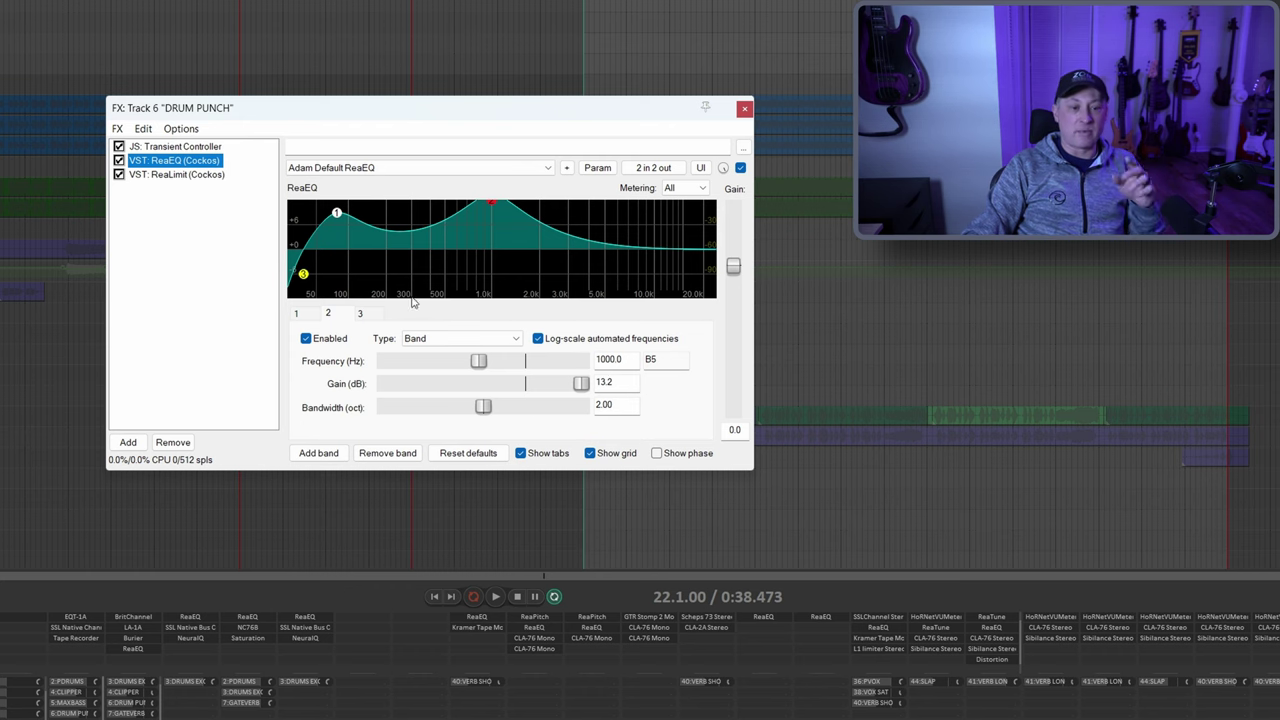
{"action": "left_click", "coordinate": [194, 177]}
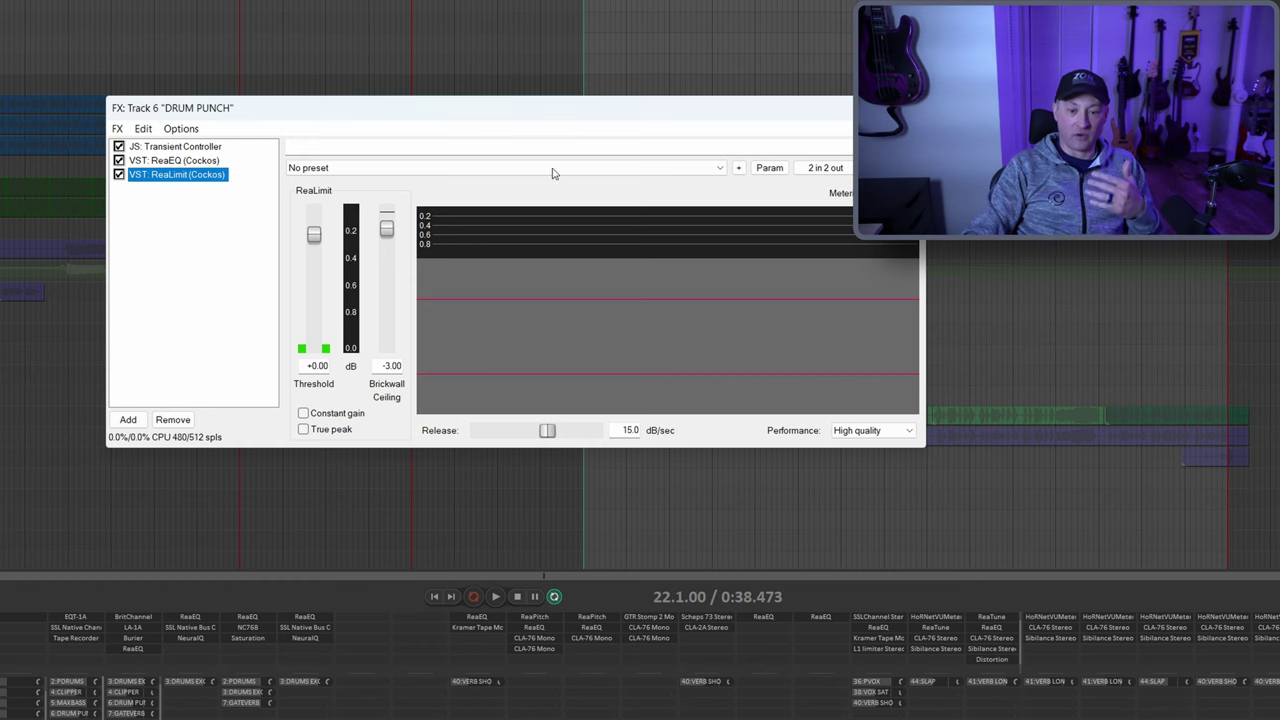
{"action": "left_click", "coordinate": [909, 108]}
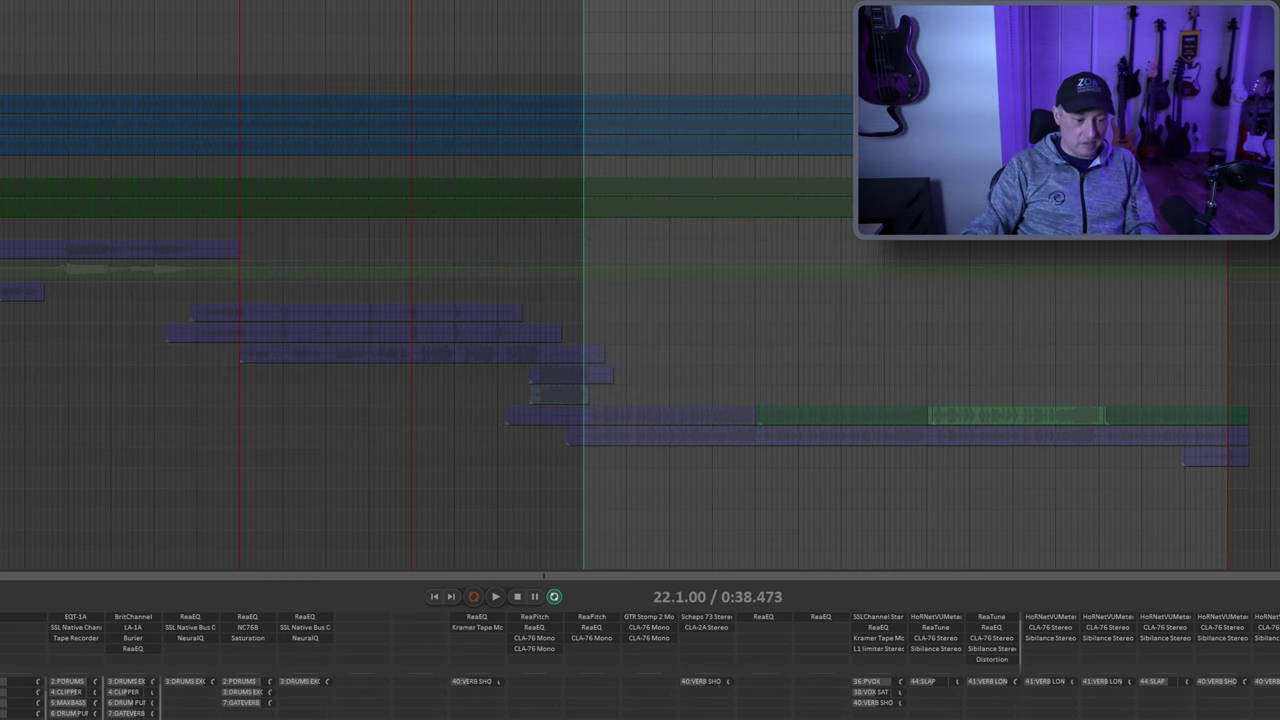
{"action": "key", "text": "space"}
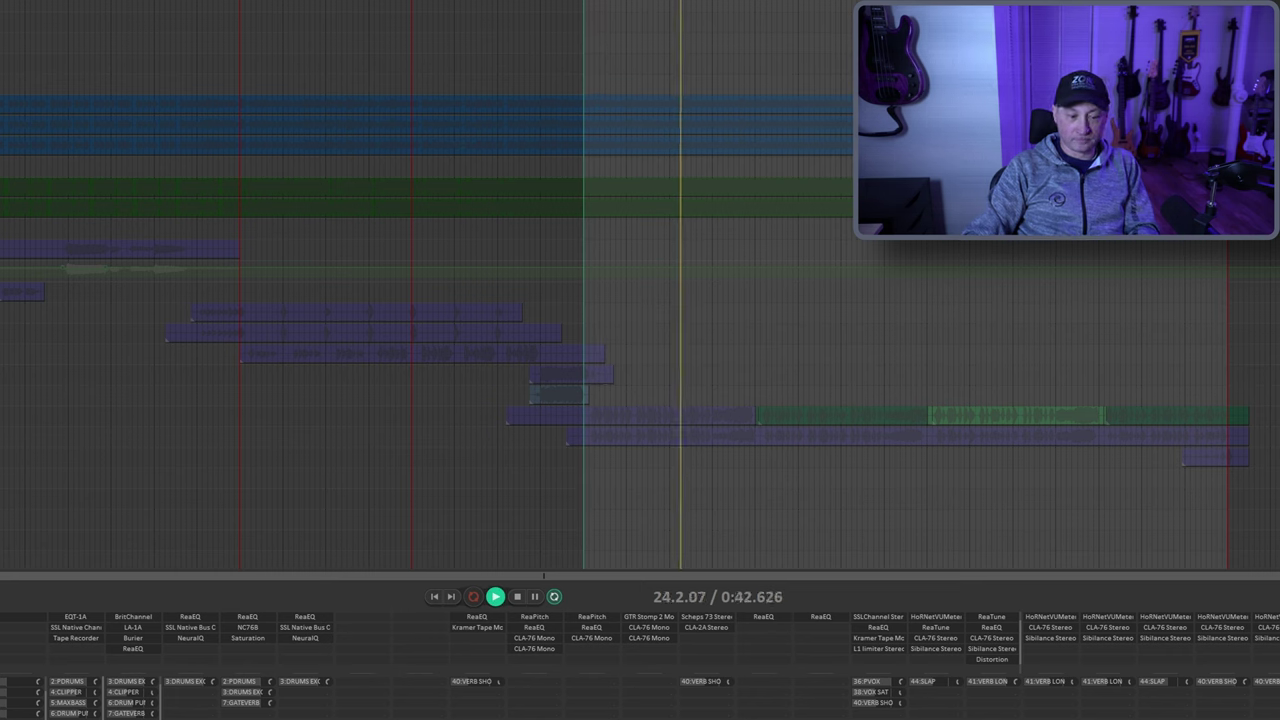
{"action": "key", "text": "space"}
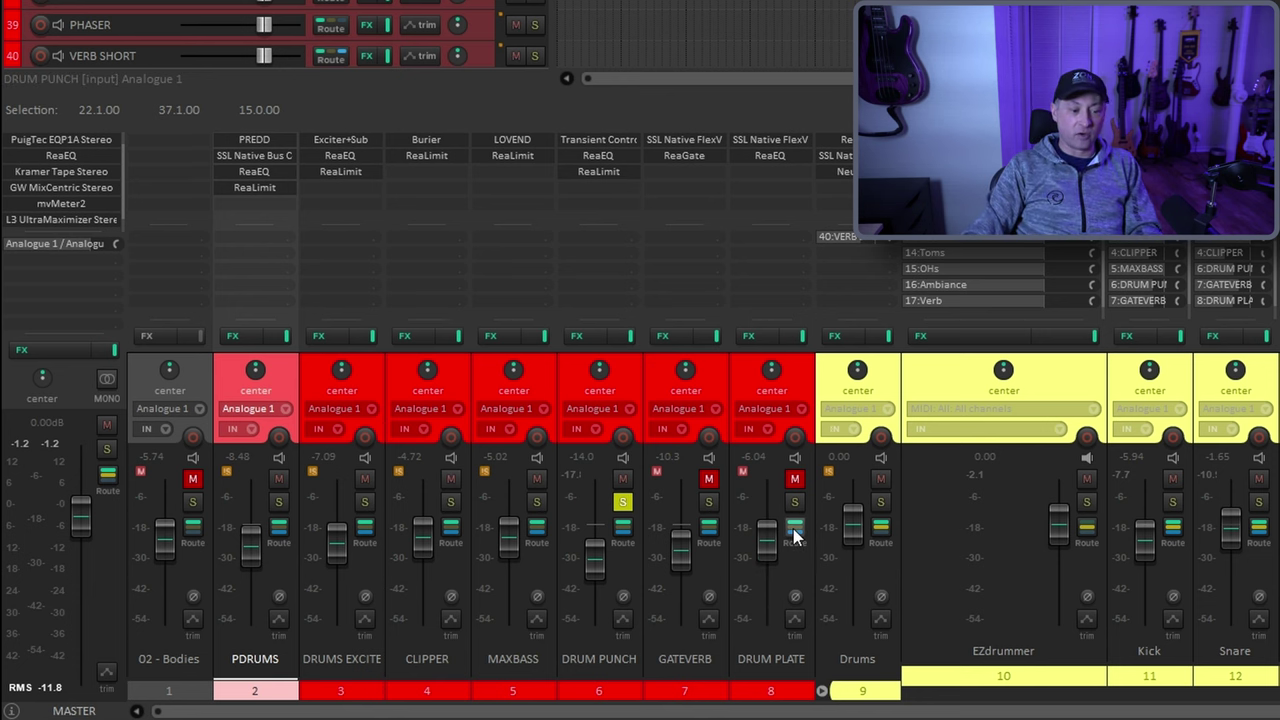
Mute DRUM PUNCH, solo Drums in its place, and unmute DRUM PUNCH during playback to compare its contribution
{"action": "left_click", "coordinate": [622, 501]}
{"action": "left_click", "coordinate": [622, 479]}
{"action": "left_click", "coordinate": [881, 501]}
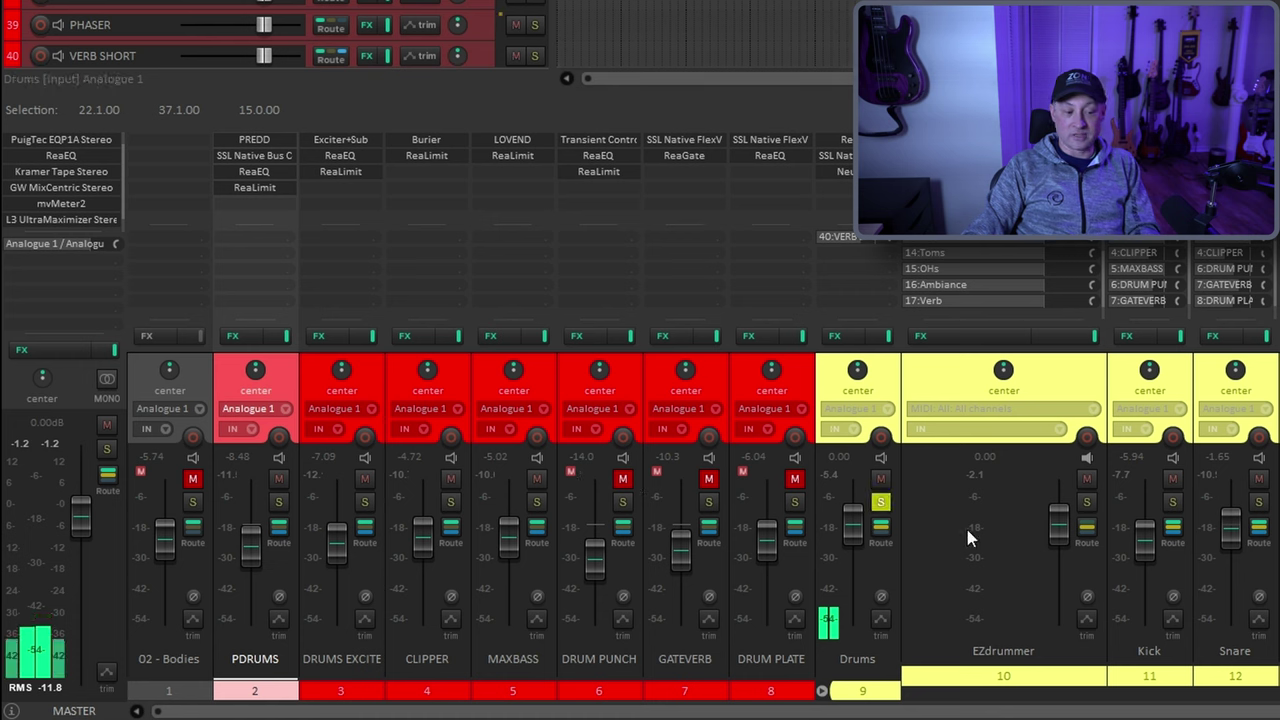
{"action": "key", "text": "space"}
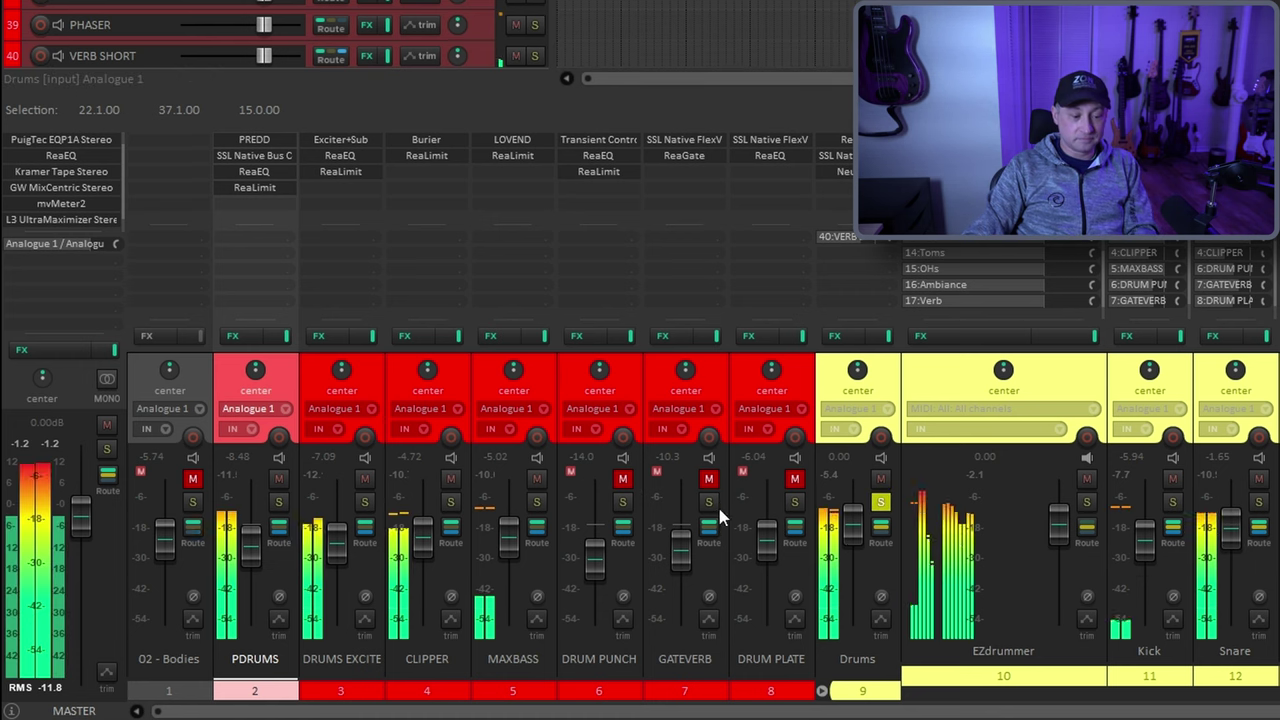
{"action": "left_click", "coordinate": [622, 479]}
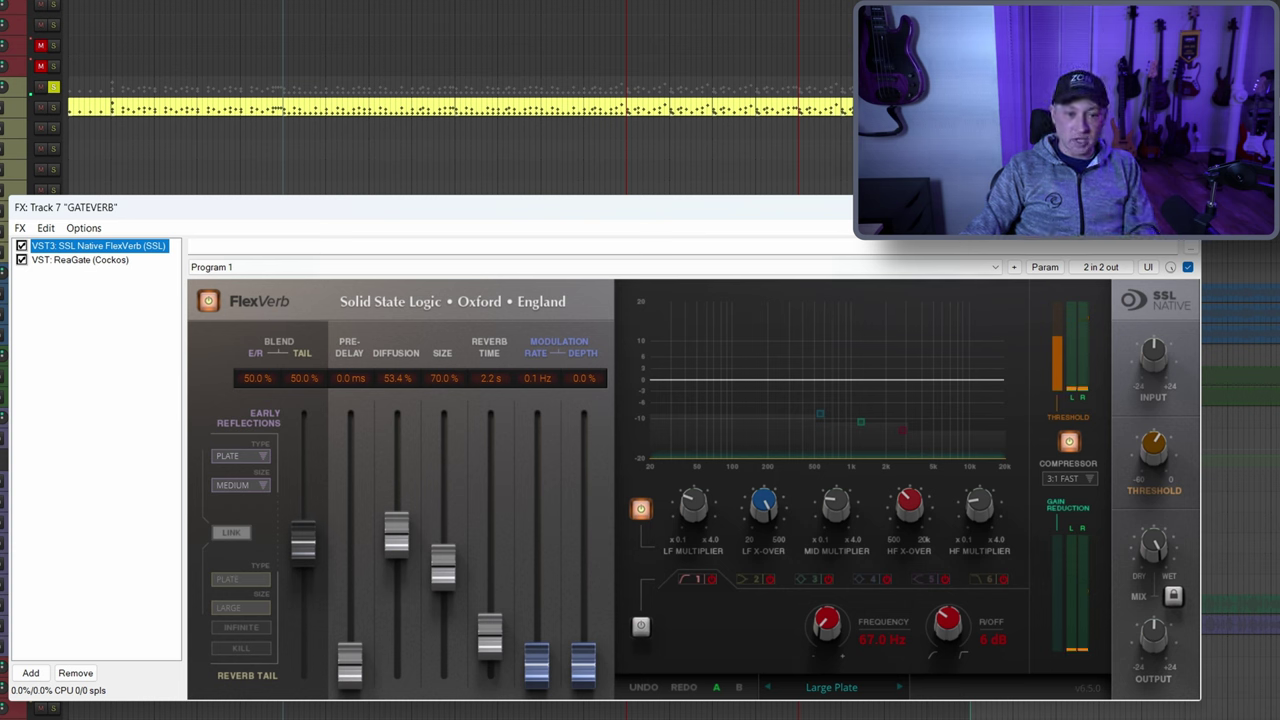
Play the section with GATEVERB soloed and examine SSL Native FlexVerb and ReaGate in its effects chain
{"action": "double_click", "coordinate": [884, 4]}
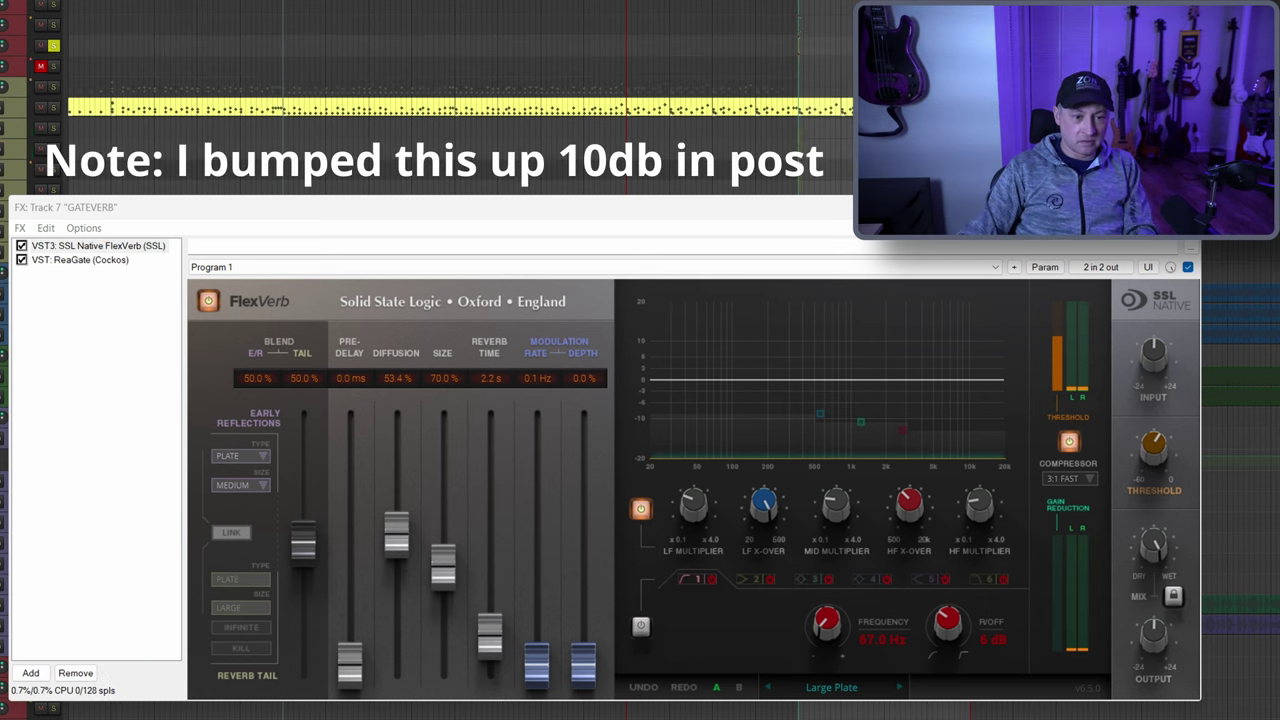
{"action": "key", "text": "space"}
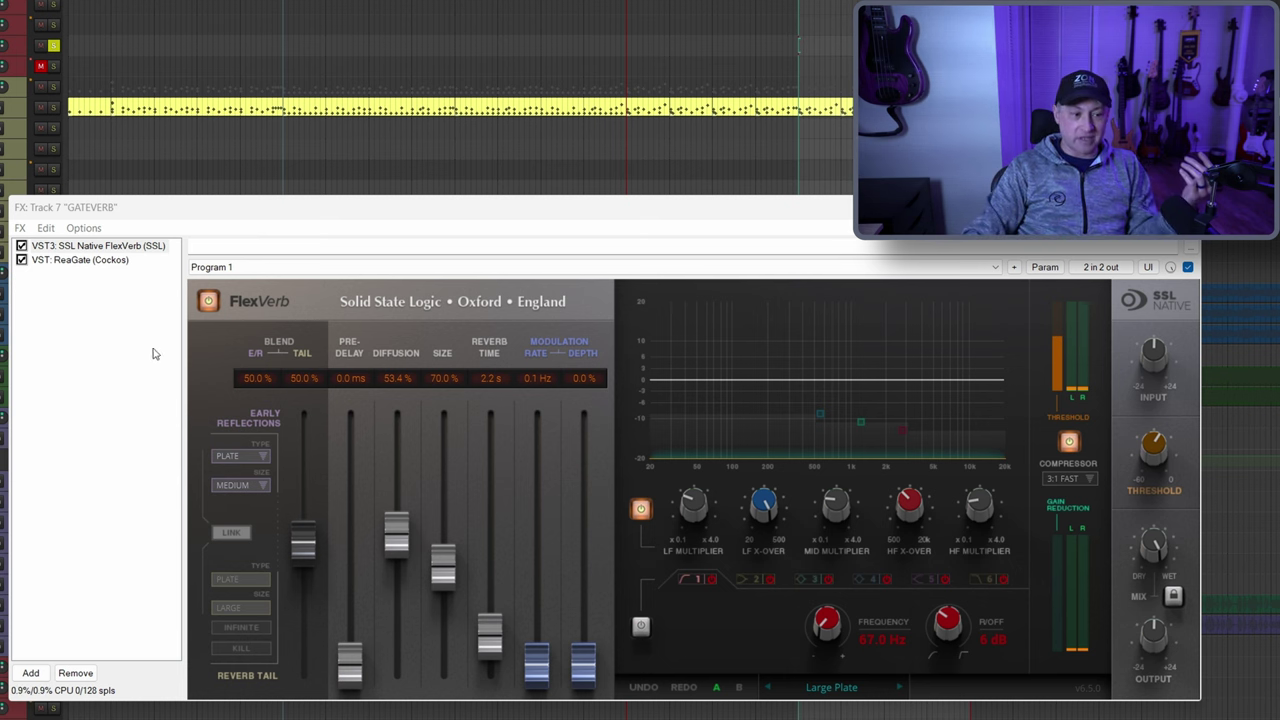
{"action": "left_click", "coordinate": [138, 248]}
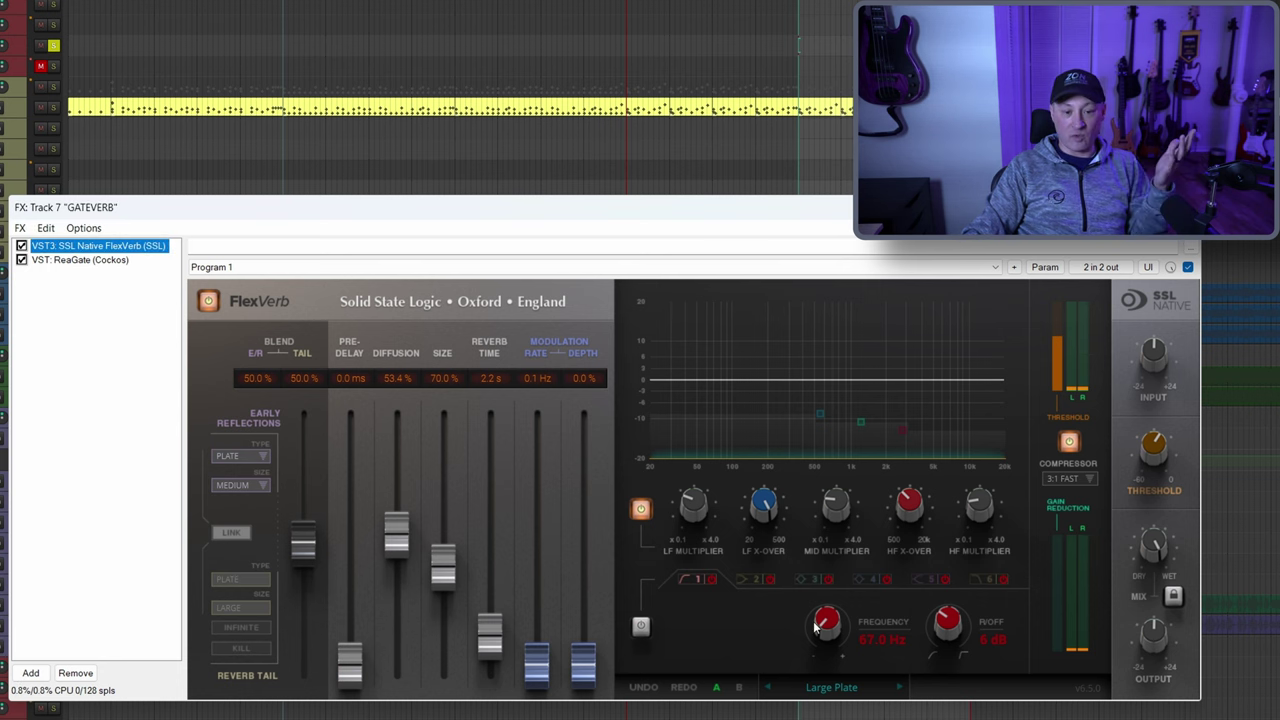
{"action": "left_click", "coordinate": [104, 262]}
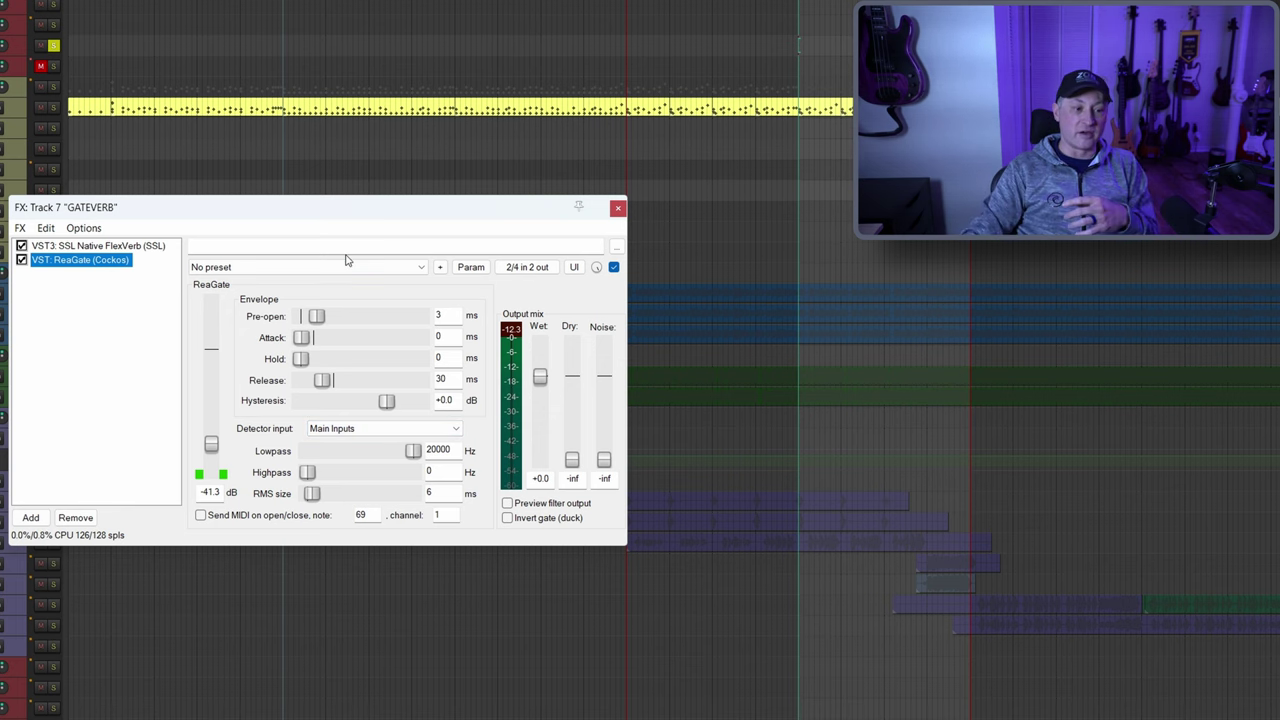
{"action": "left_click", "coordinate": [617, 209]}
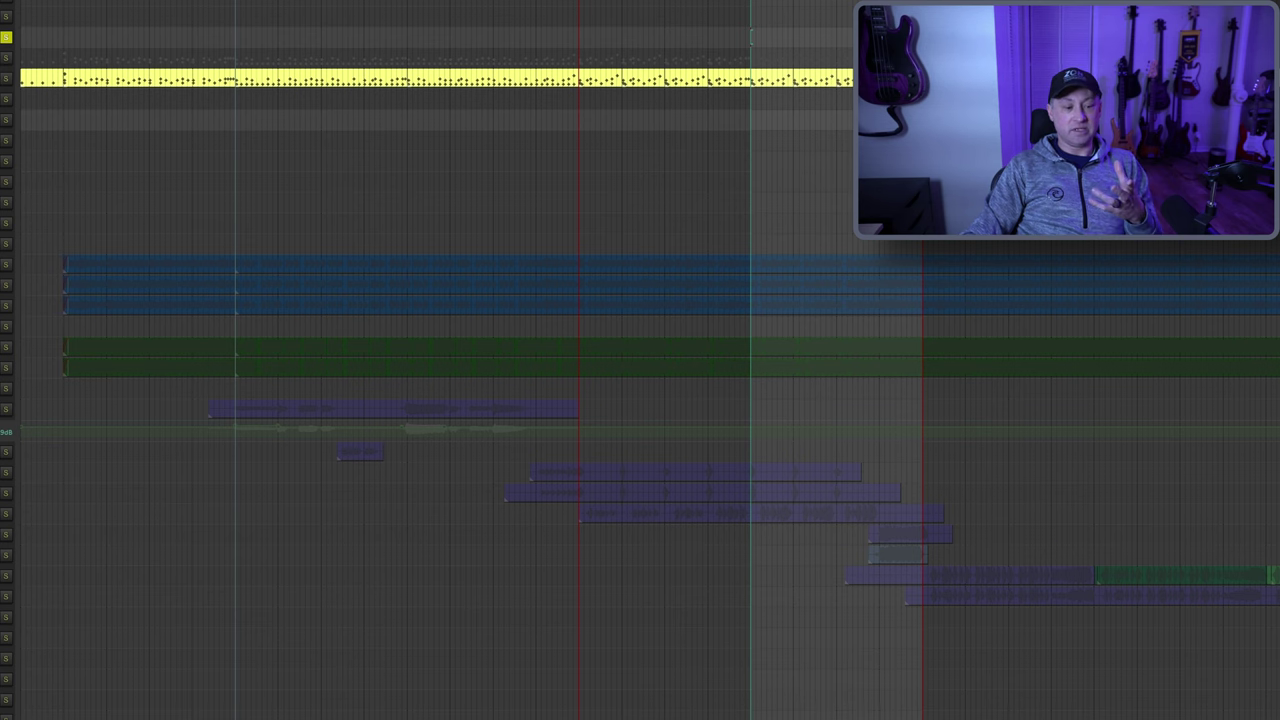
Play the section with DRUM PLATE soloed and examine SSL Native FlexVerb and ReaEQ in its effects chain
{"action": "left_click", "coordinate": [491, 718]}
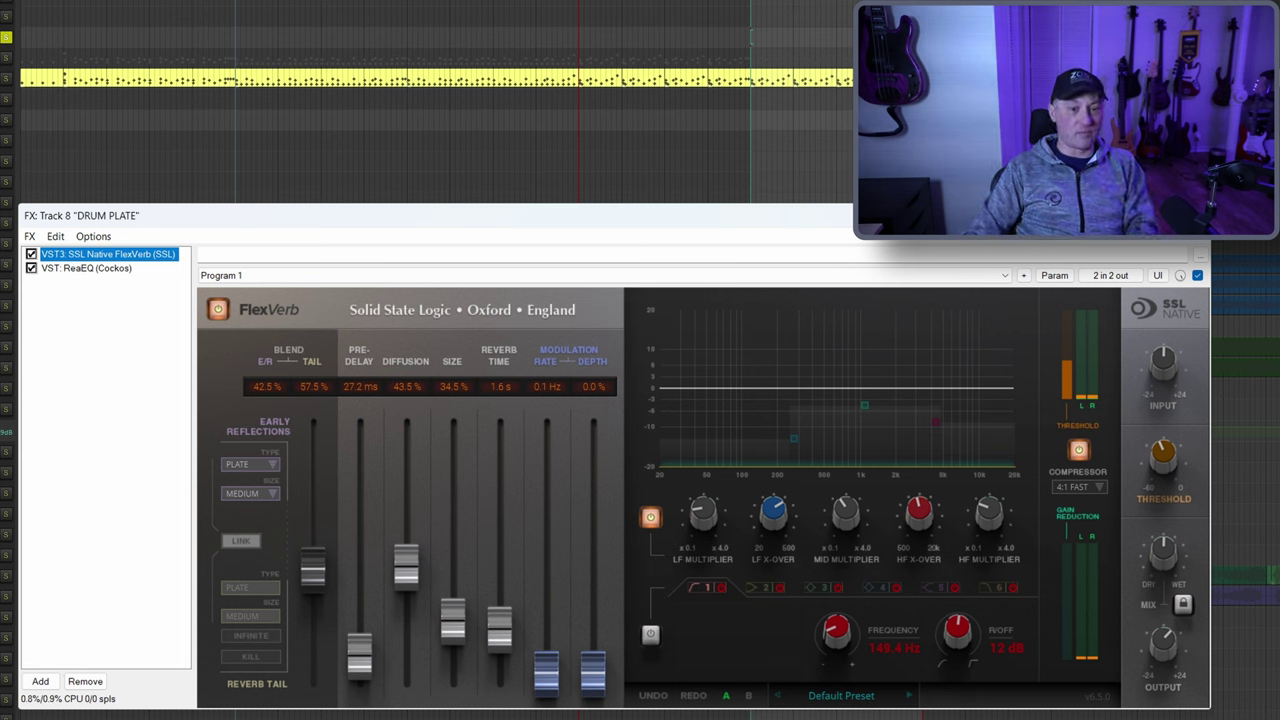
{"action": "left_click", "coordinate": [922, 120]}
{"action": "key", "text": "space"}
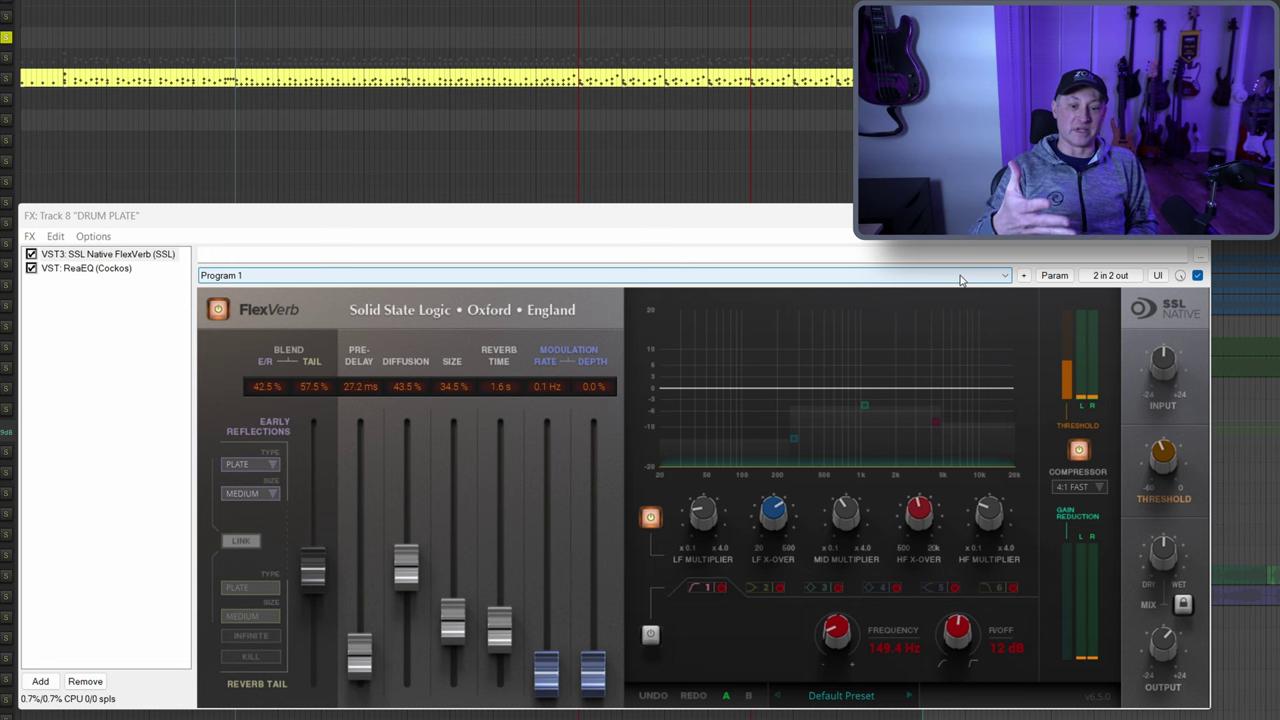
{"action": "left_click", "coordinate": [92, 268]}
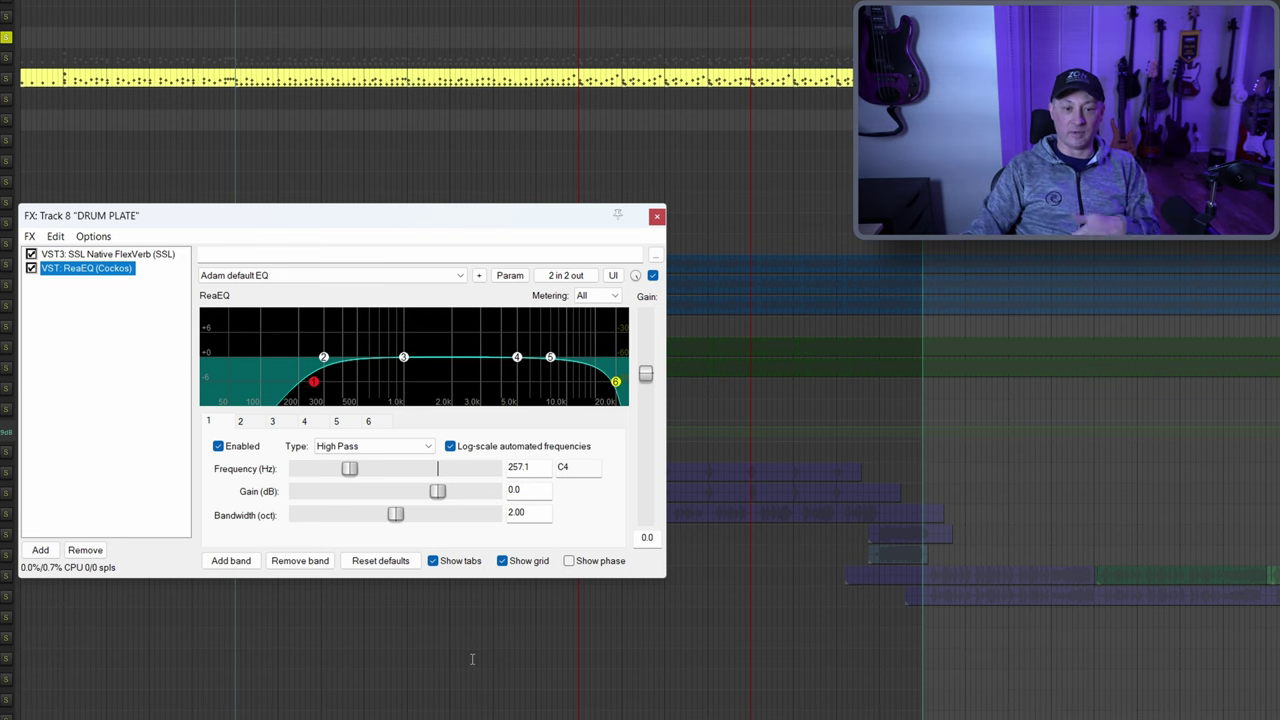
{"action": "left_click", "coordinate": [657, 218]}
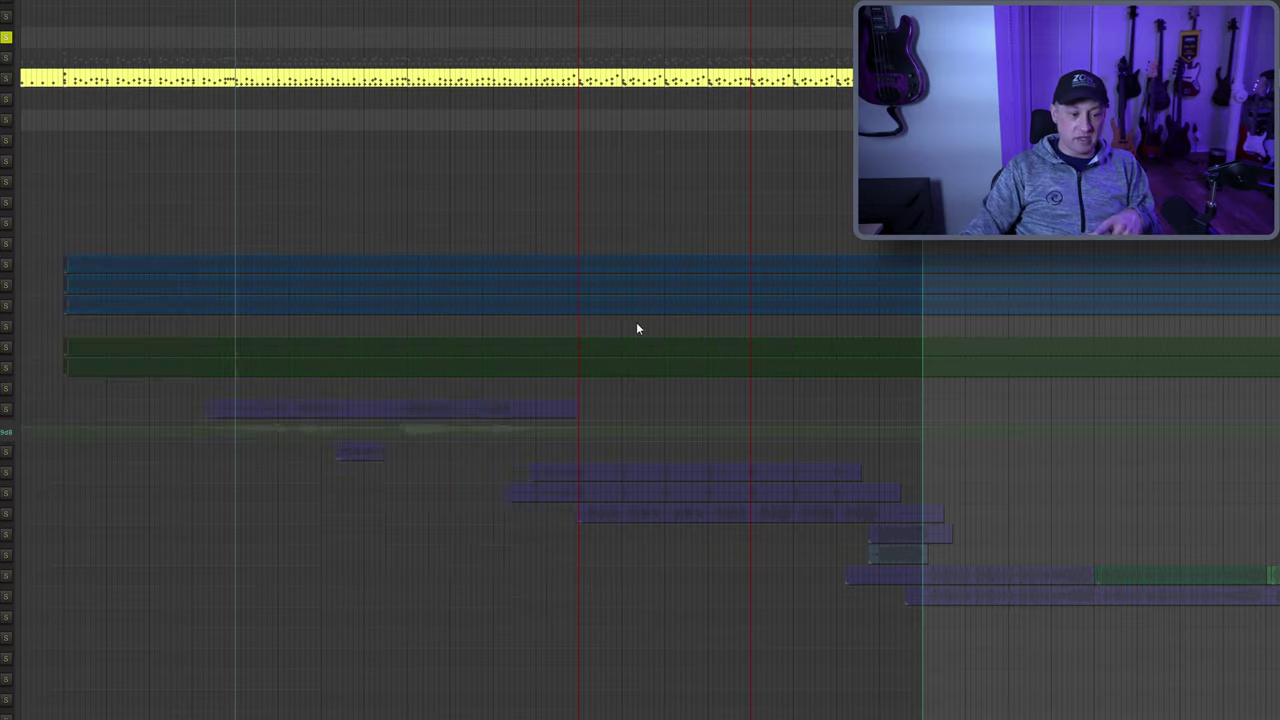
Mute DRUM PLATE and GATEVERB, and solo Drums in place of DRUM PLATE
{"action": "left_click", "coordinate": [794, 501]}
{"action": "key", "text": "space"}
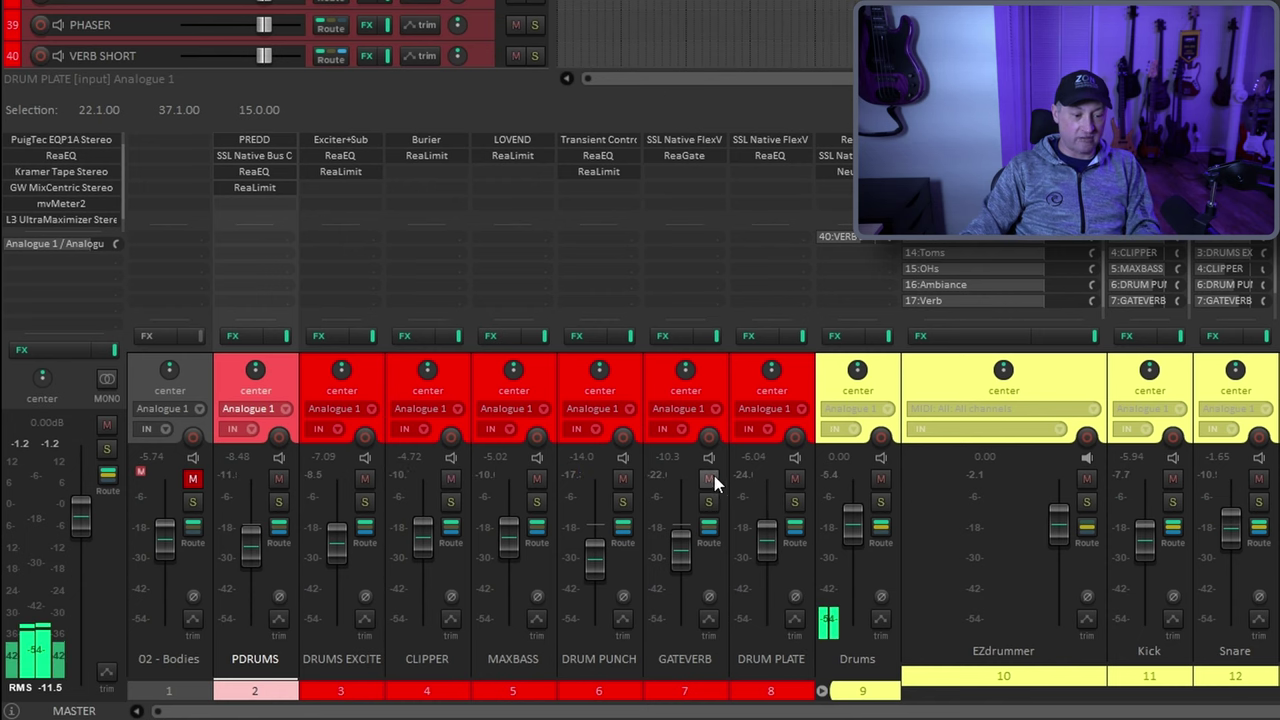
{"action": "left_click", "coordinate": [794, 479]}
{"action": "left_click", "coordinate": [708, 479]}
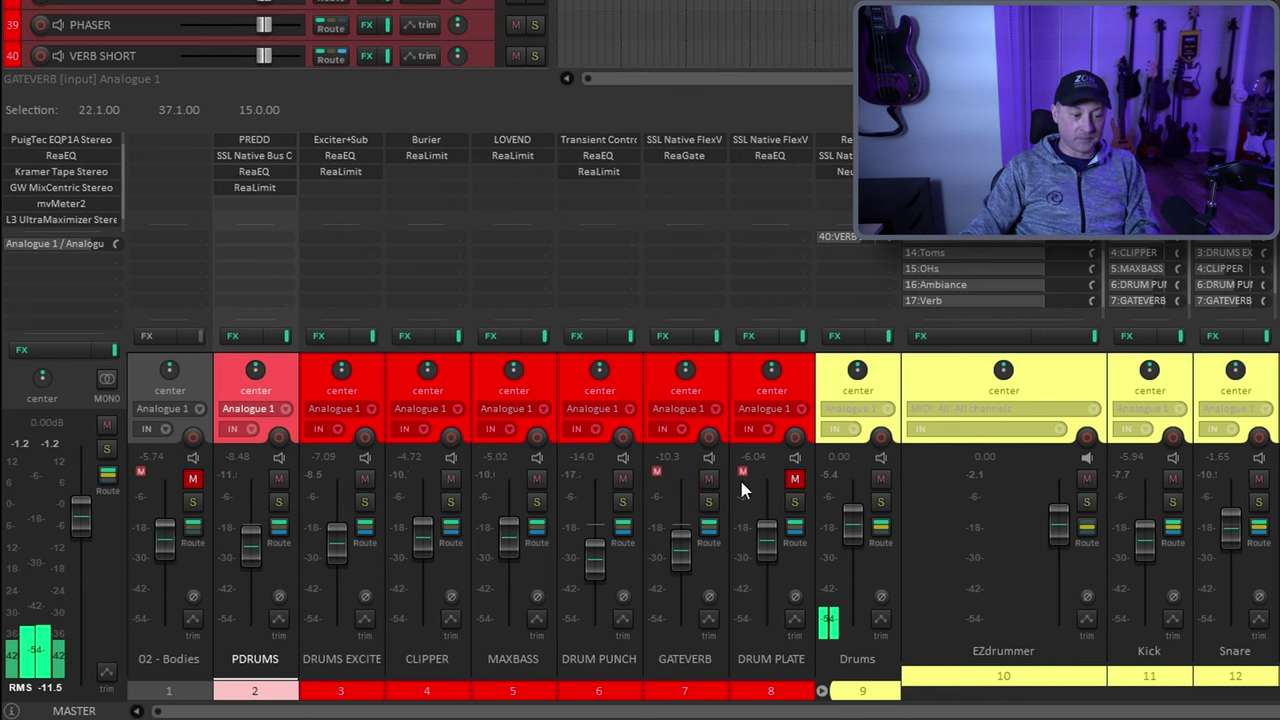
{"action": "left_click", "coordinate": [880, 501]}
Select GATEVERB and DRUM PLATE together and toggle their mute during playback to compare, leaving both unmuted
{"action": "left_click", "coordinate": [796, 378]}
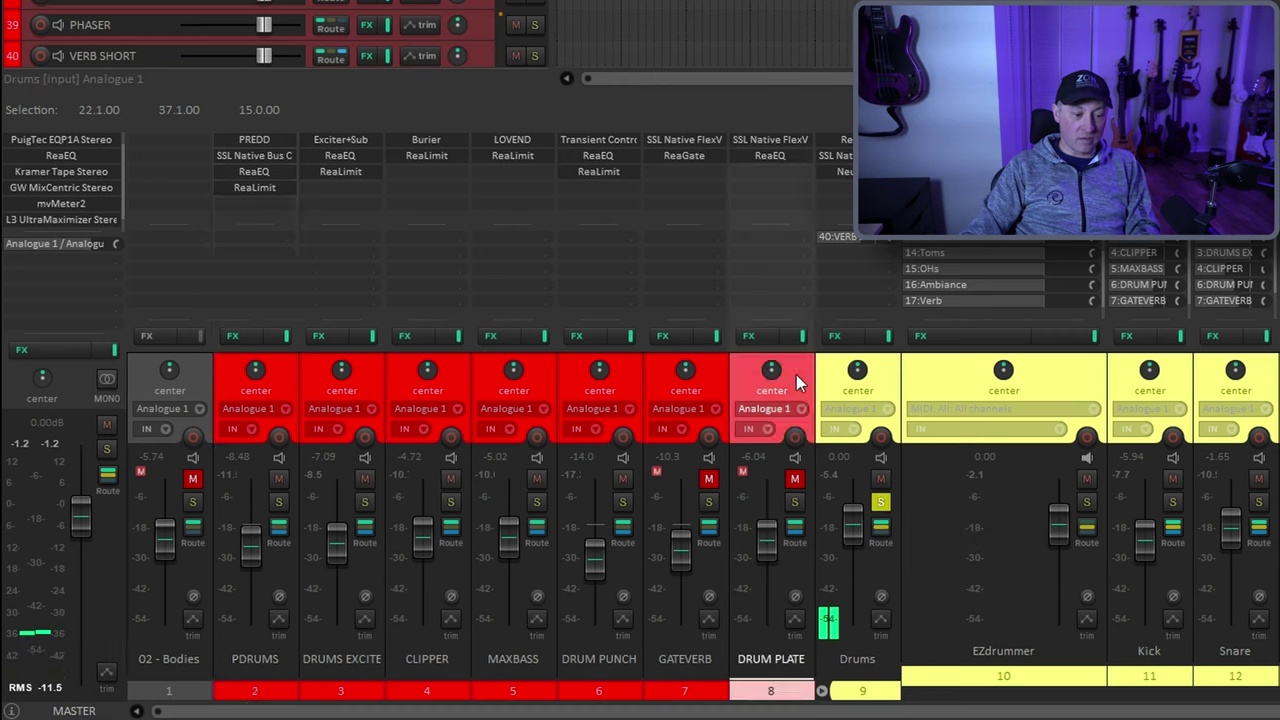
{"action": "left_click", "coordinate": [706, 376], "text": "ctrl"}
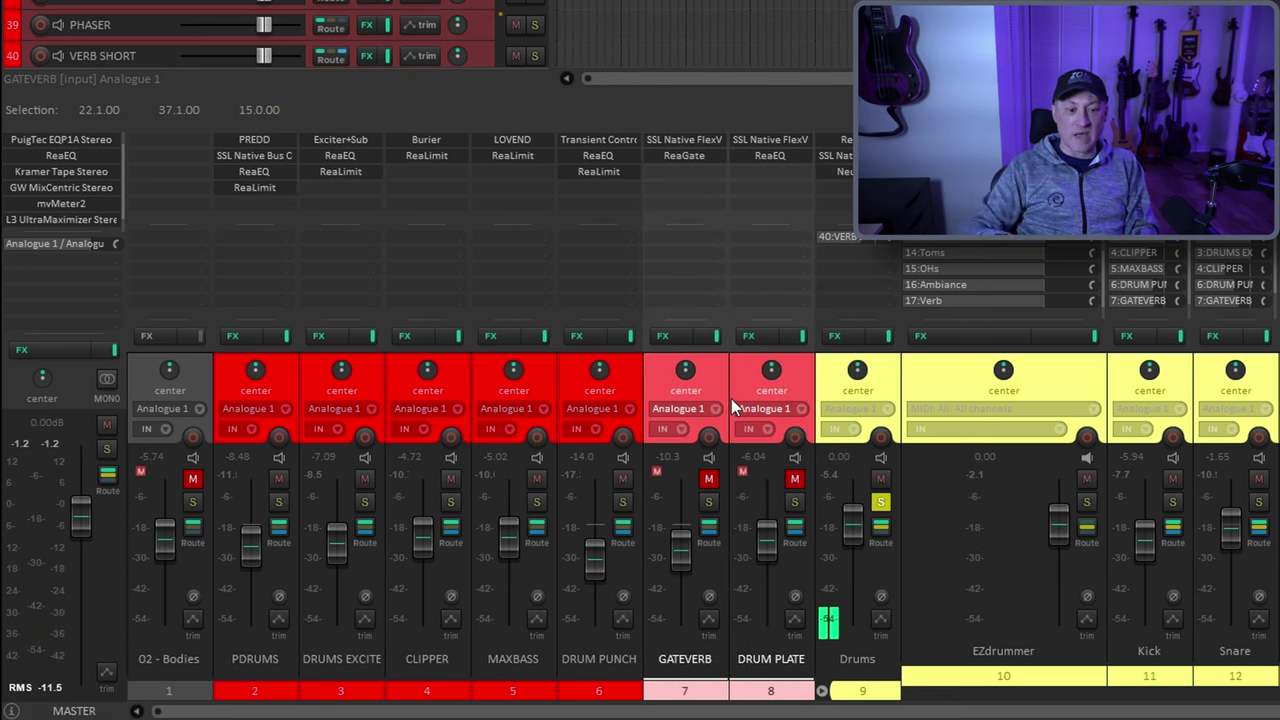
{"action": "key", "text": "space"}
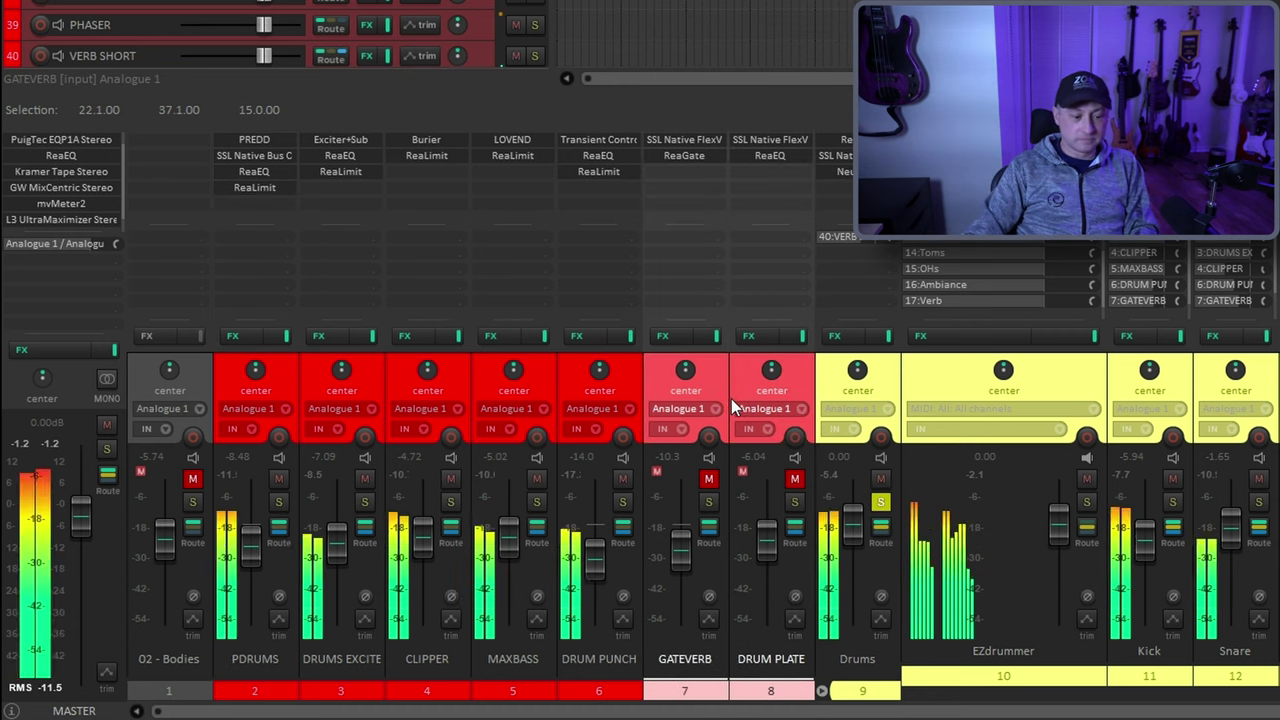
{"action": "left_click", "coordinate": [709, 478]}
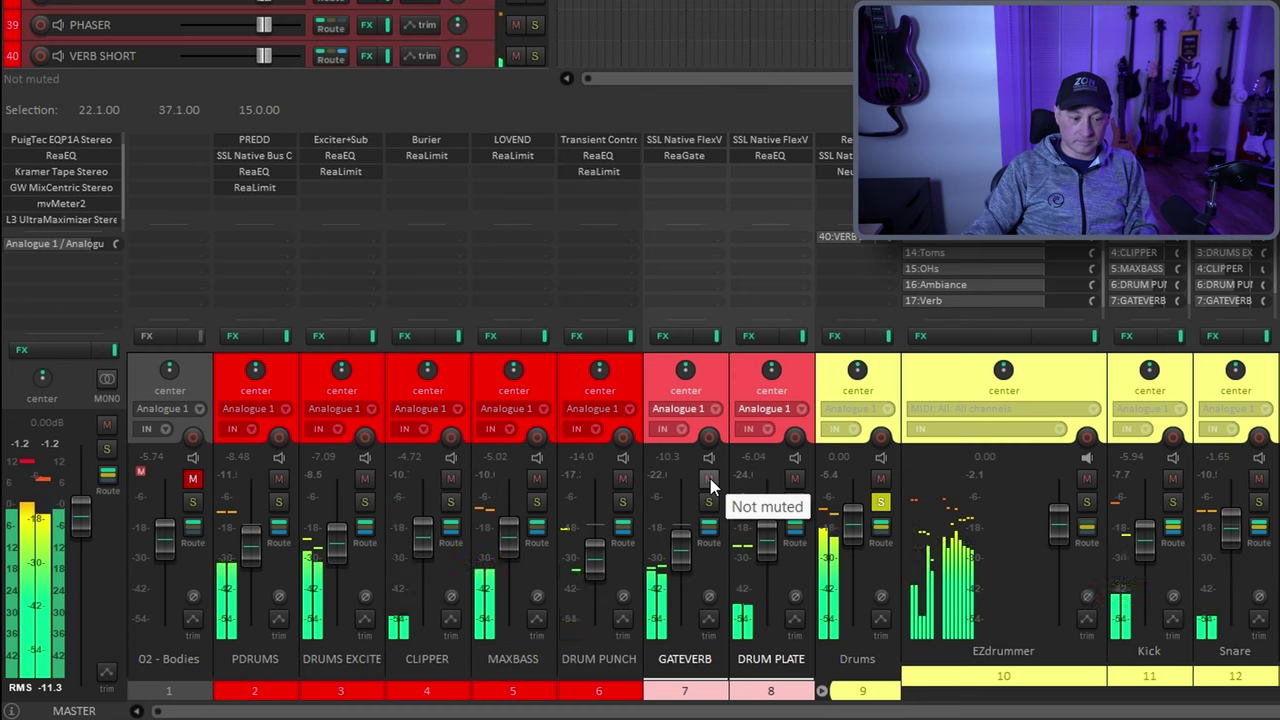
{"action": "left_click", "coordinate": [709, 478]}
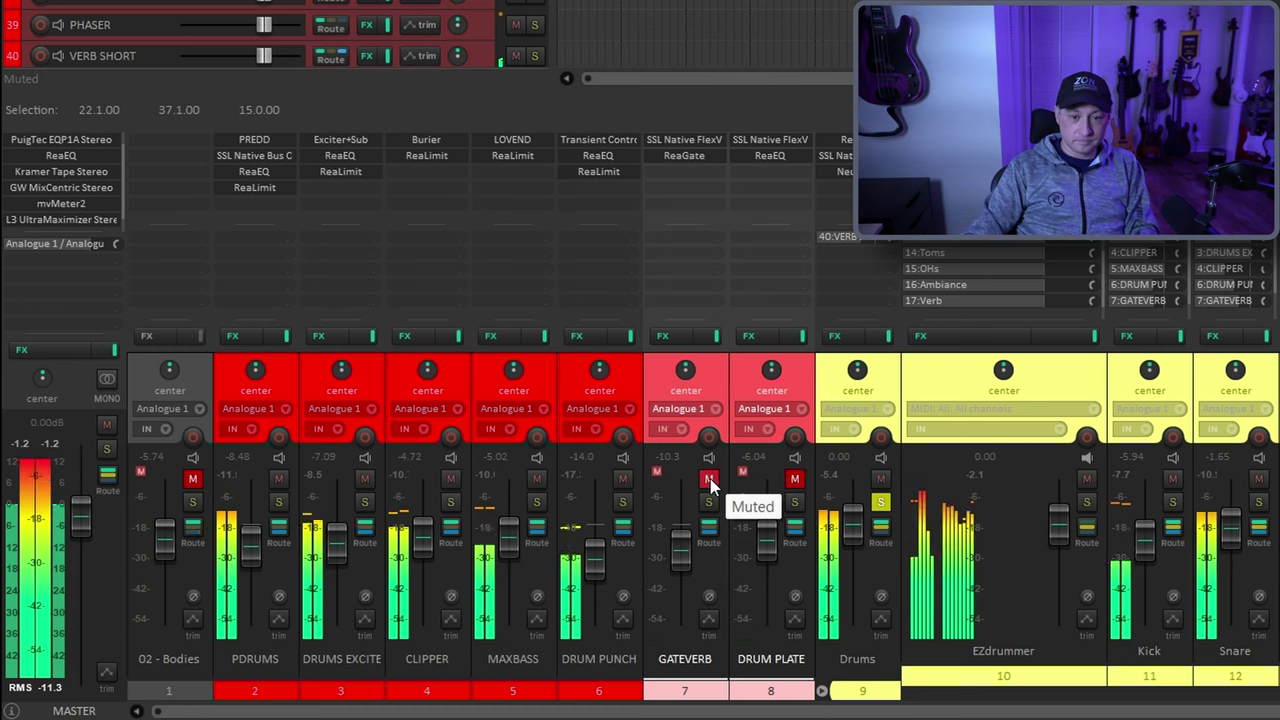
{"action": "left_click", "coordinate": [709, 479]}
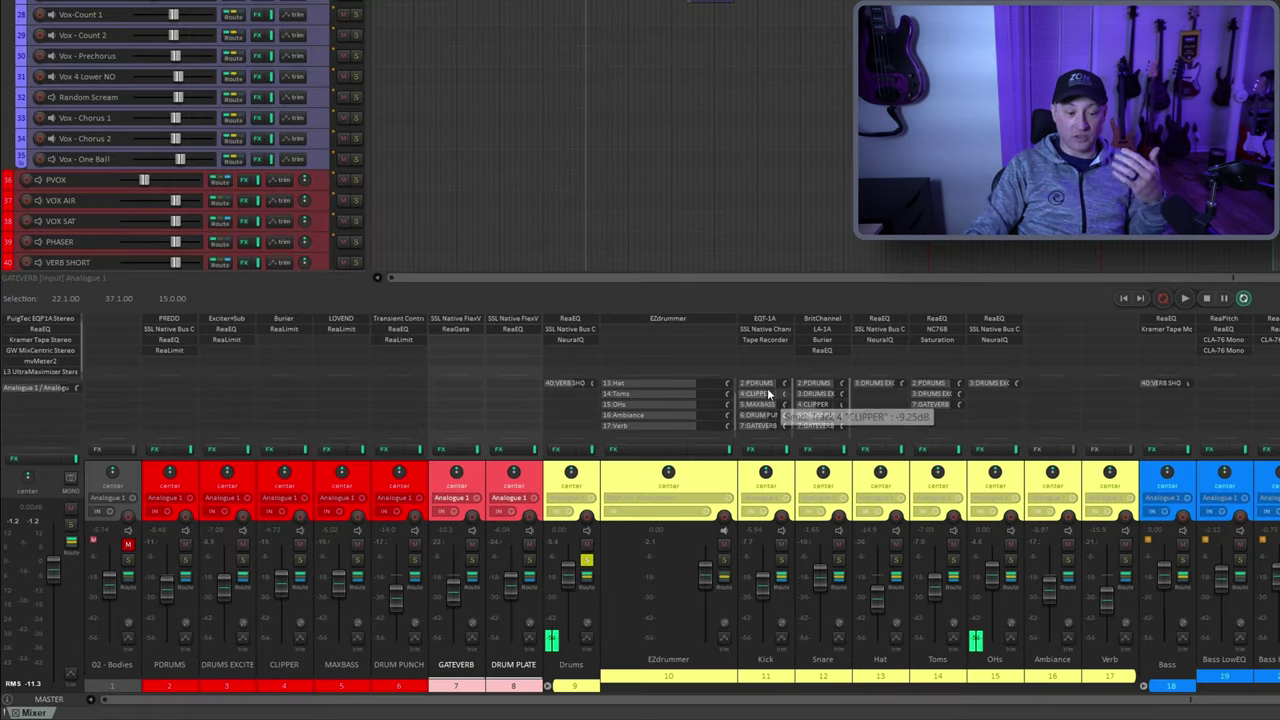
Review the Kick track's sends to the parallel drum buses in the mixer
{"action": "scroll", "coordinate": [766, 400], "scroll_direction": "down", "scroll_amount": 1}
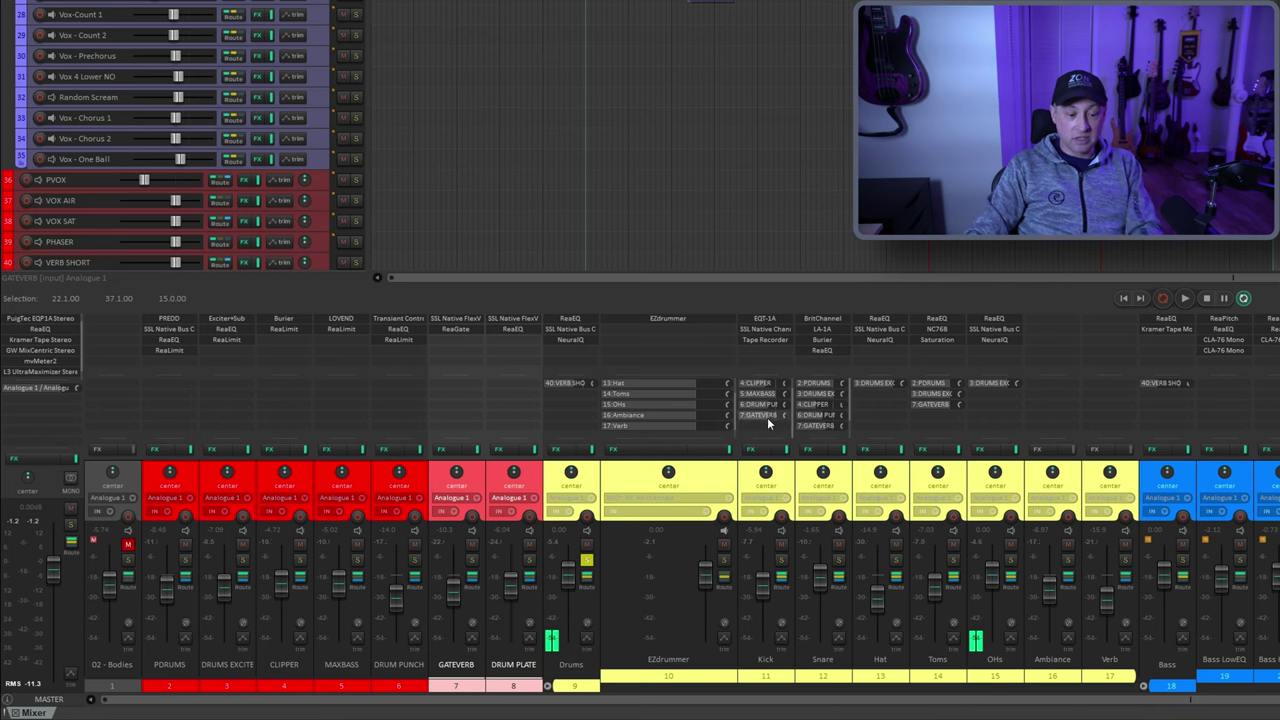
{"action": "scroll", "coordinate": [770, 424], "scroll_direction": "up", "scroll_amount": 1}
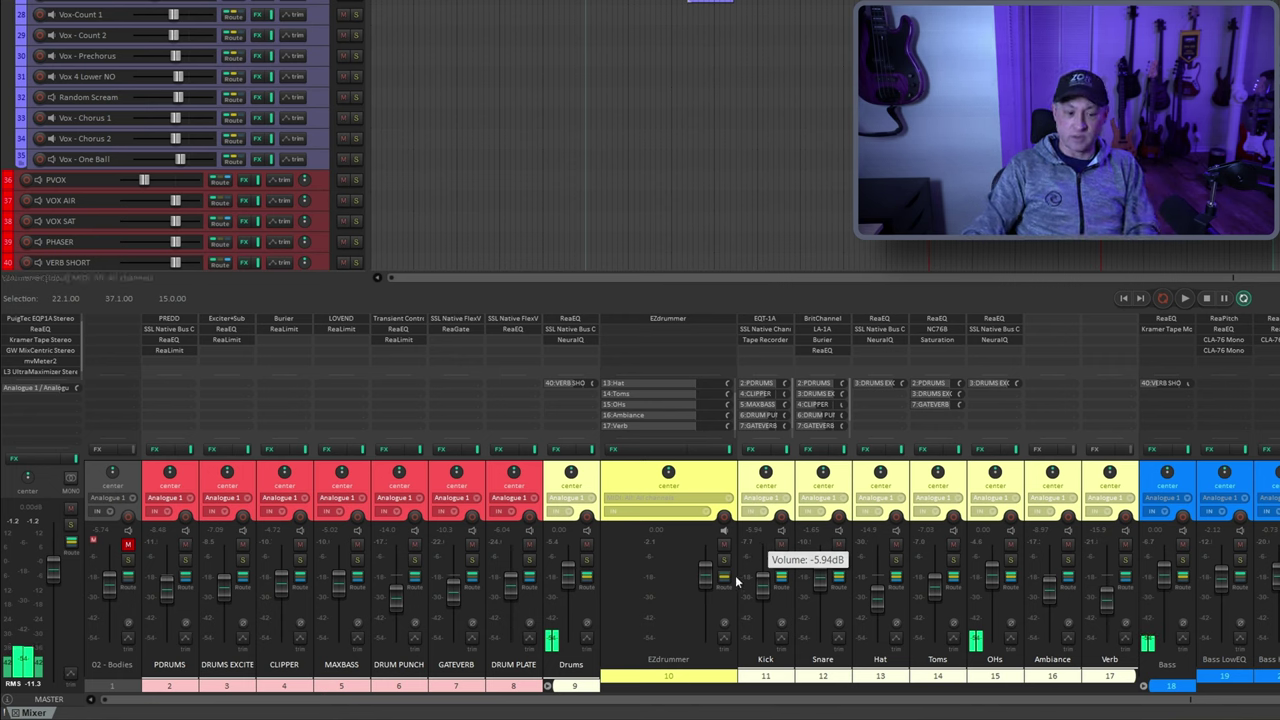
Toggle the effects on all drum tracks and parallel buses off and on during playback to compare, leaving them enabled, and clear the time selection
{"action": "left_click", "coordinate": [590, 451]}
{"action": "key", "text": "space"}
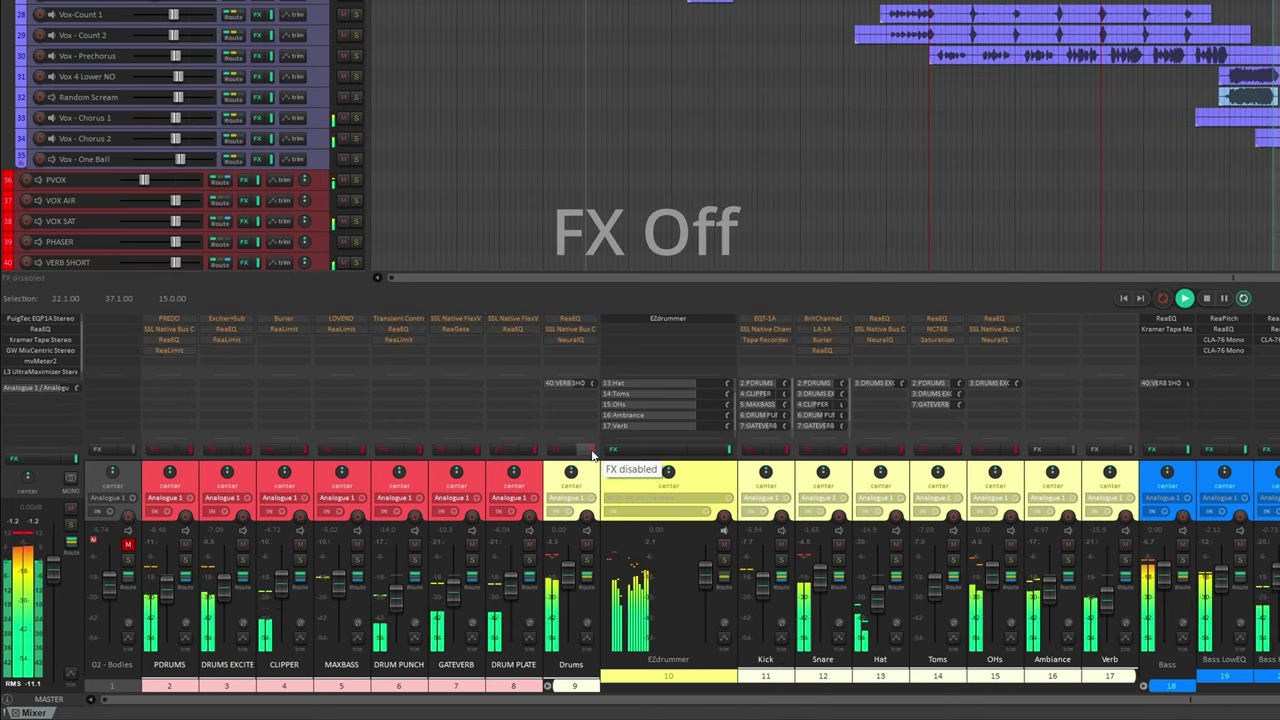
{"action": "left_click", "coordinate": [592, 452]}
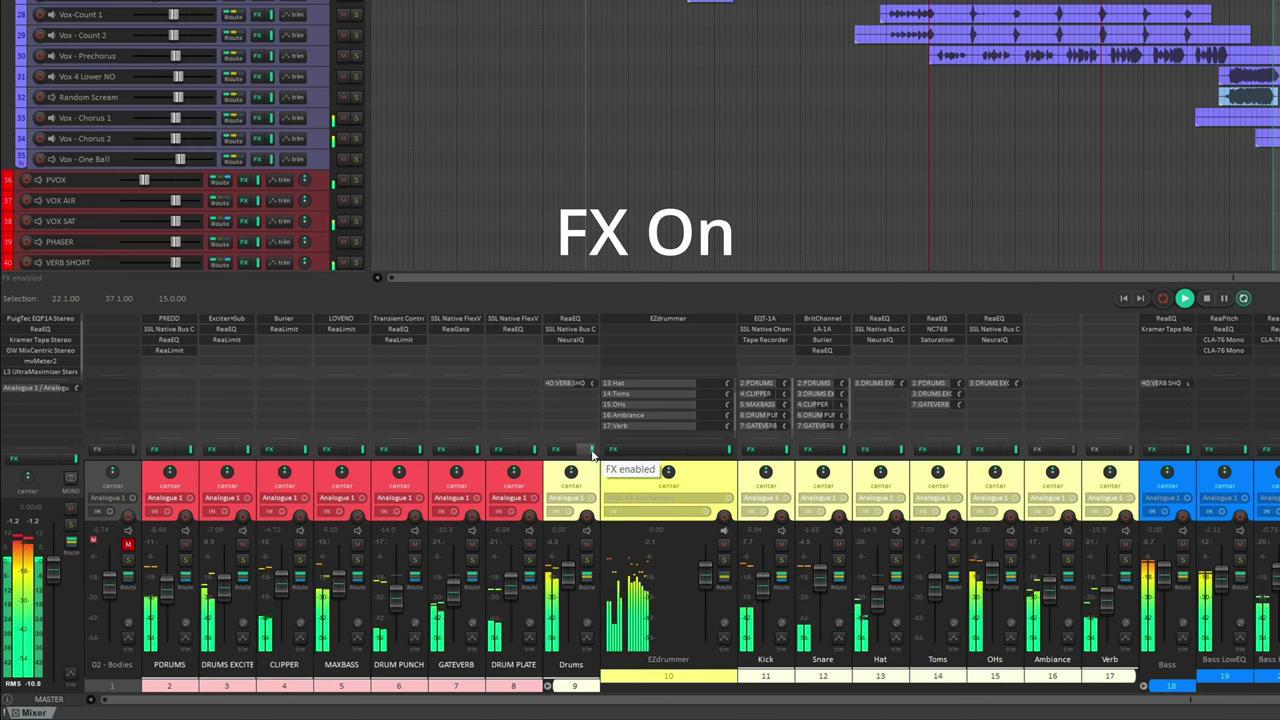
{"action": "left_click", "coordinate": [592, 452]}
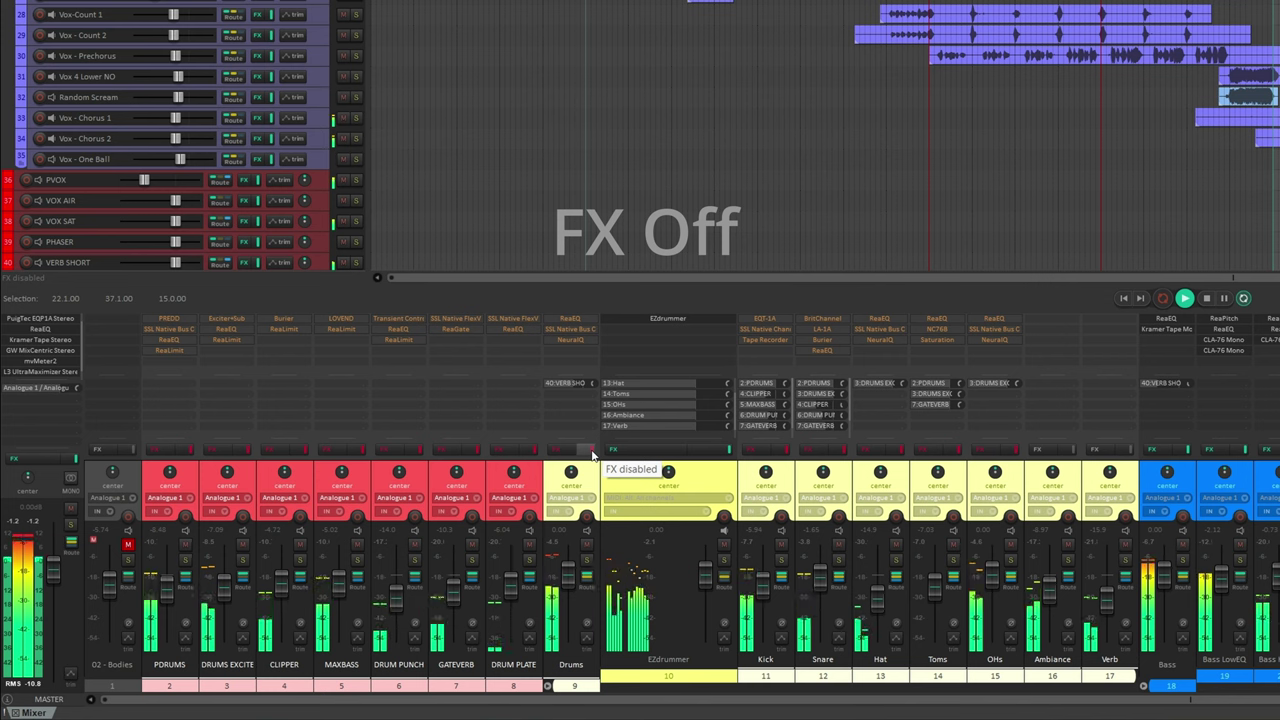
{"action": "left_click", "coordinate": [592, 452]}
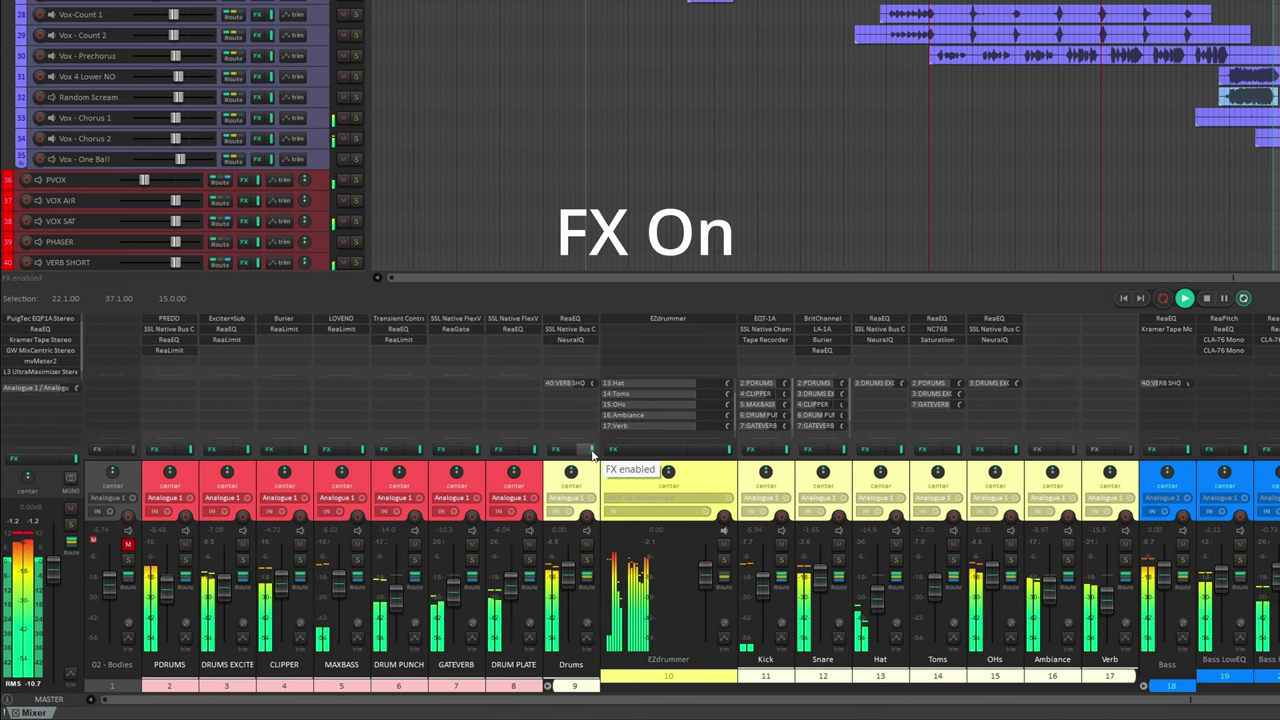
{"action": "left_click", "coordinate": [592, 452]}
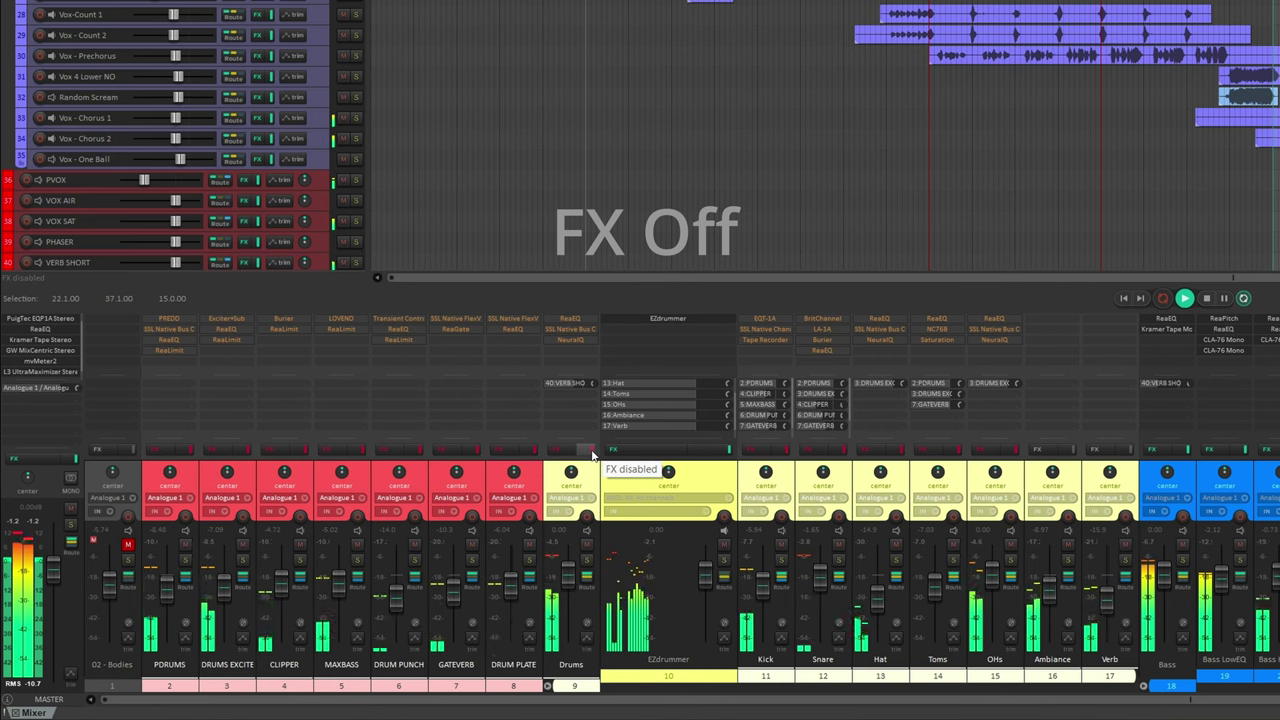
{"action": "left_click", "coordinate": [592, 452]}
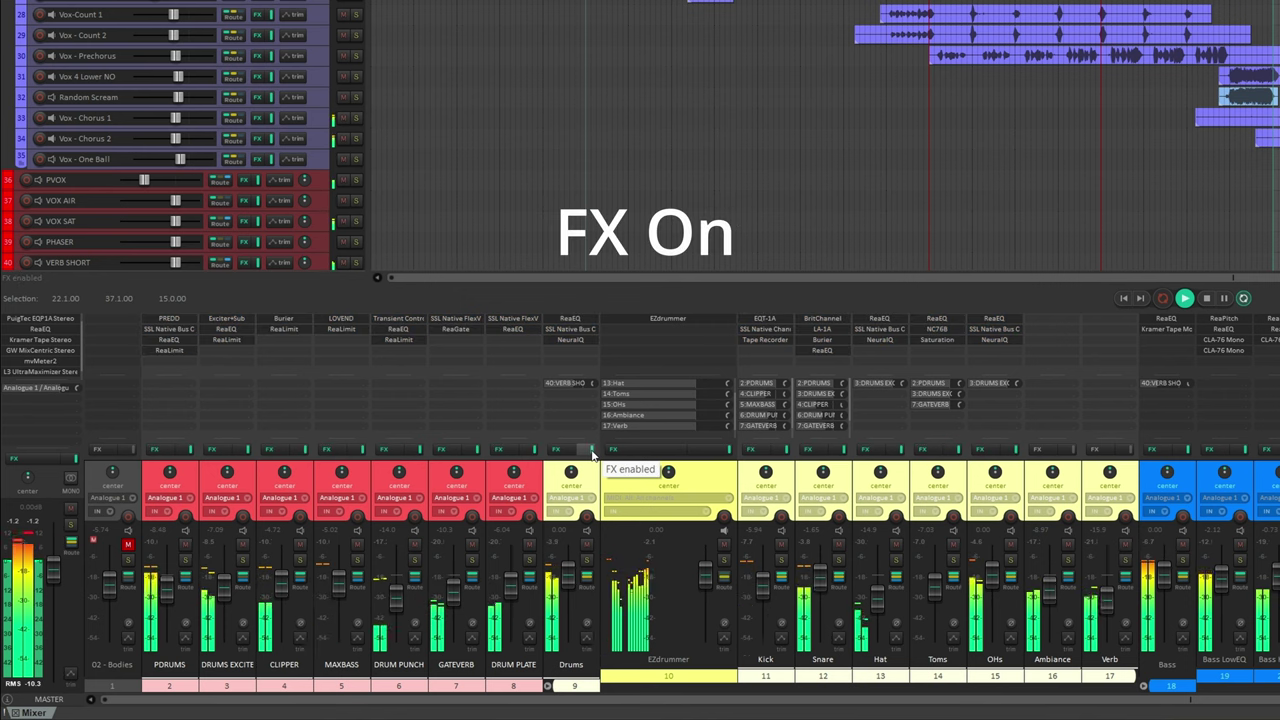
{"action": "key", "text": "Escape"}
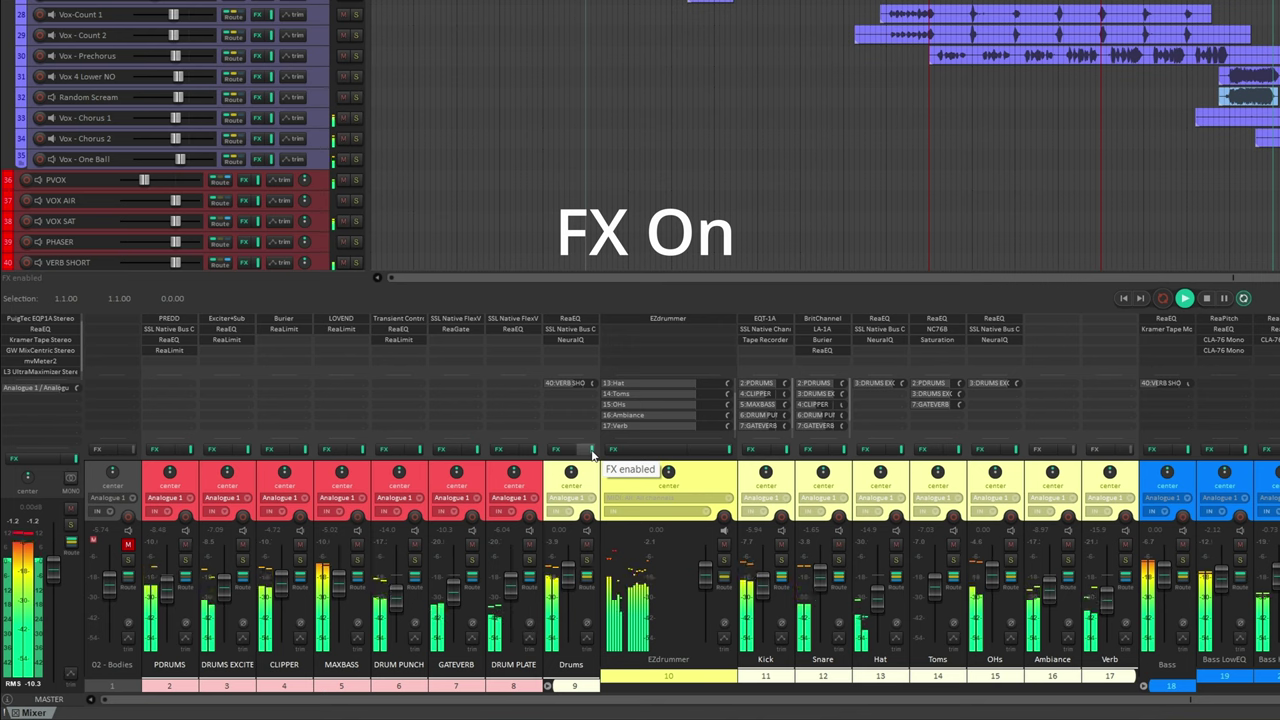